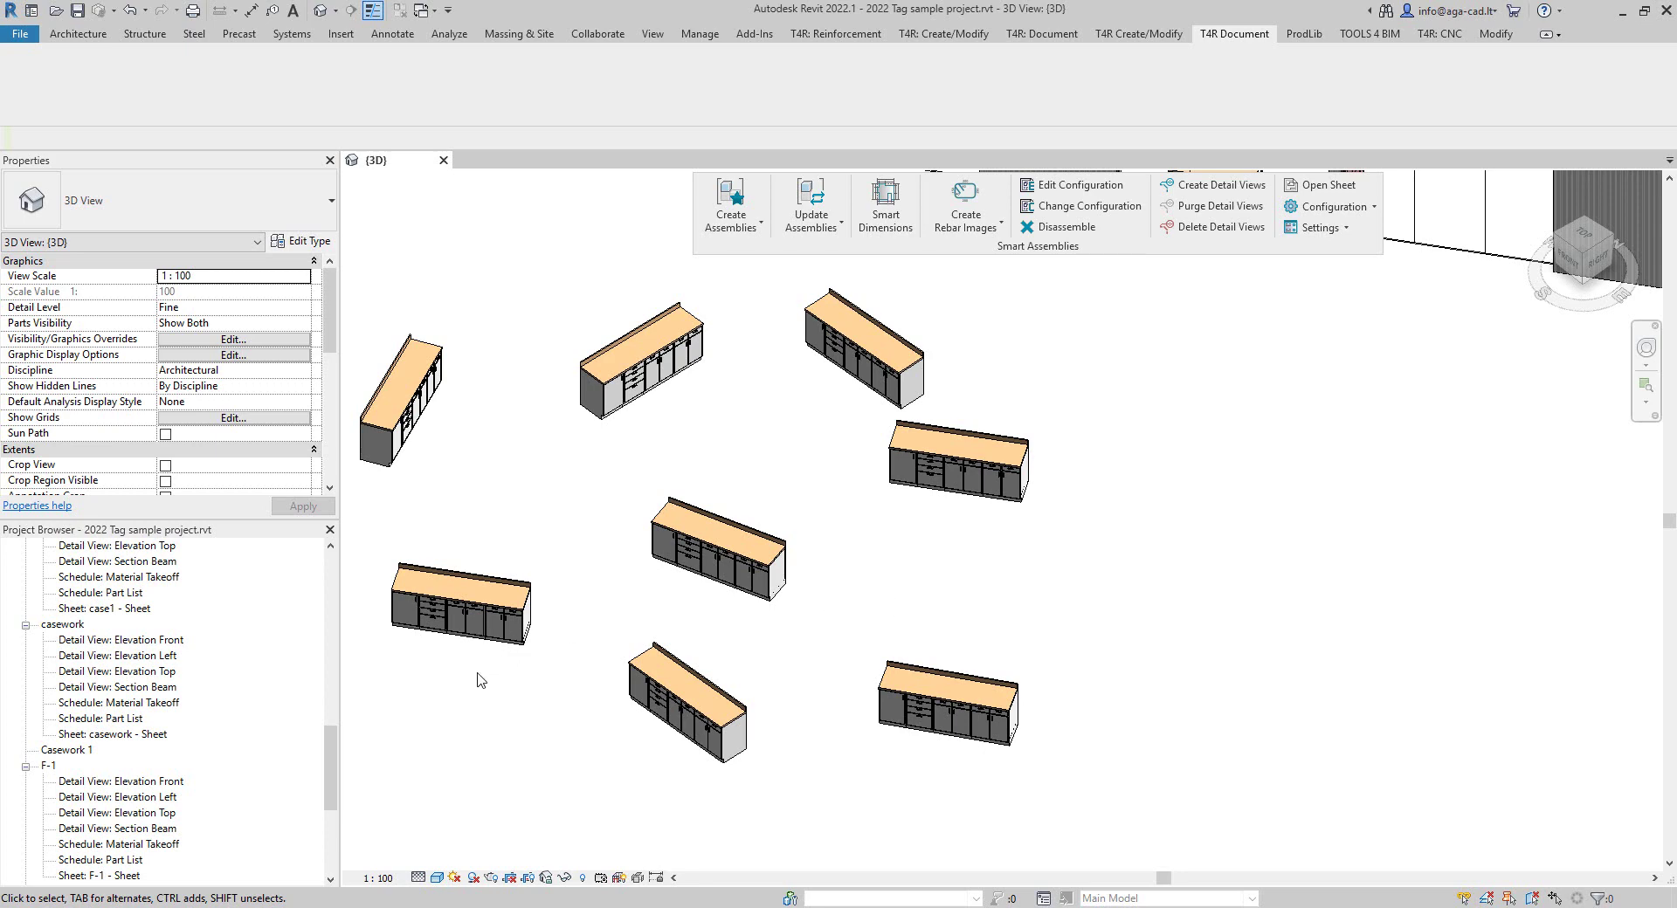
Select the lower-left assembly, then its single-door and 4-drawer cabinets, and clear the selection.
click(452, 643)
click(472, 696)
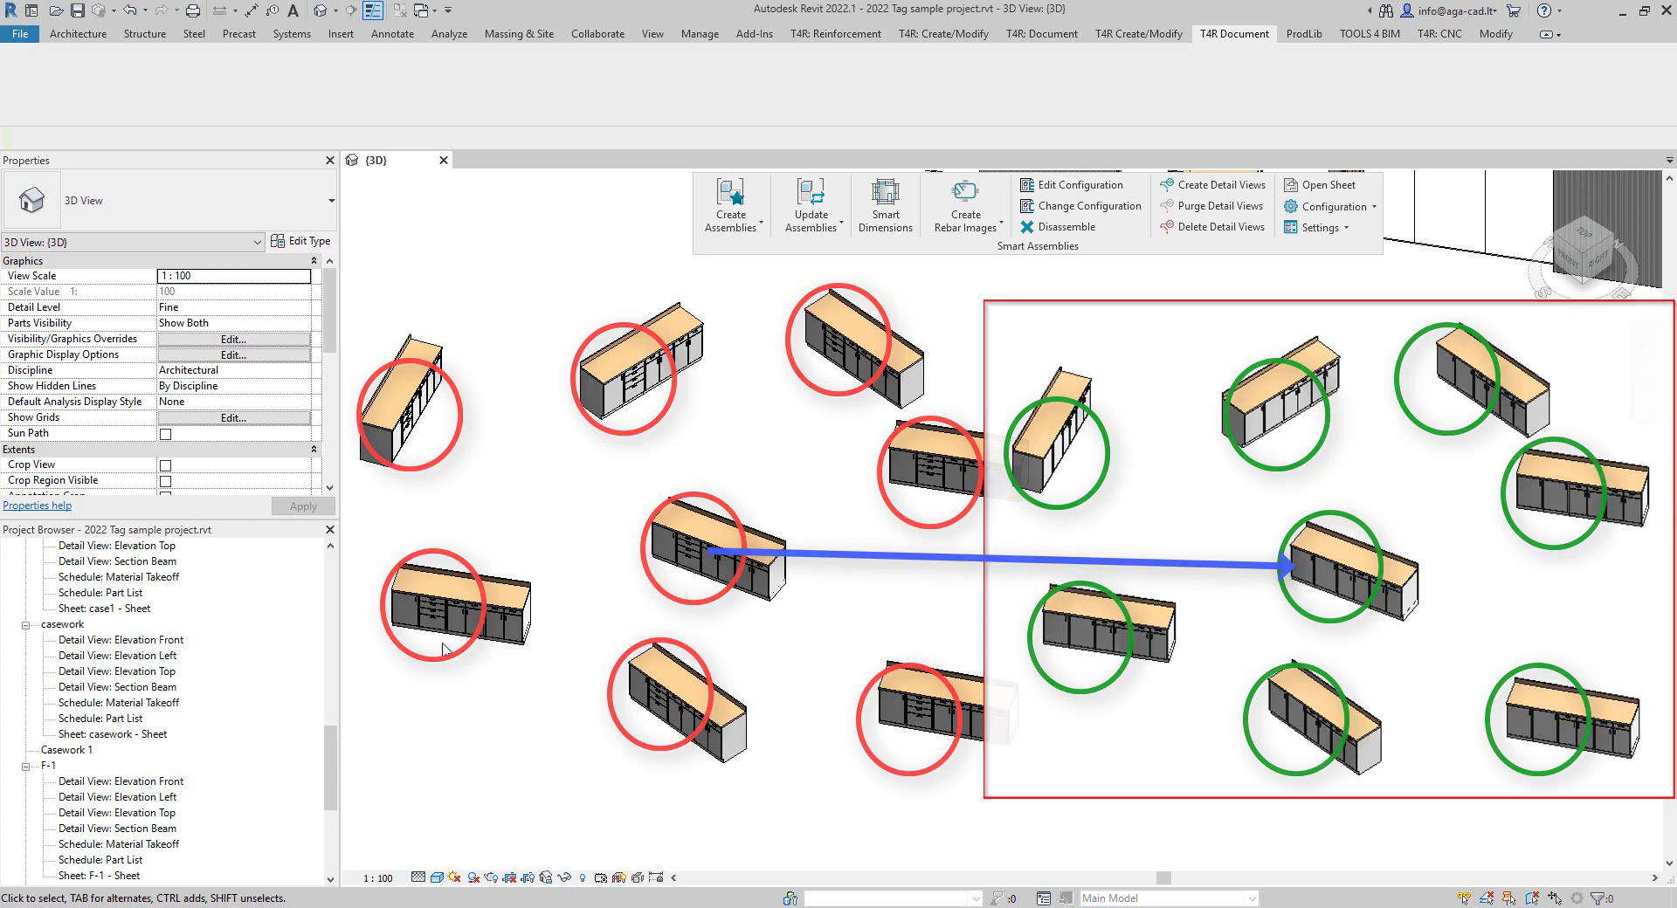
click(409, 627)
scroll(401, 631, up, 5)
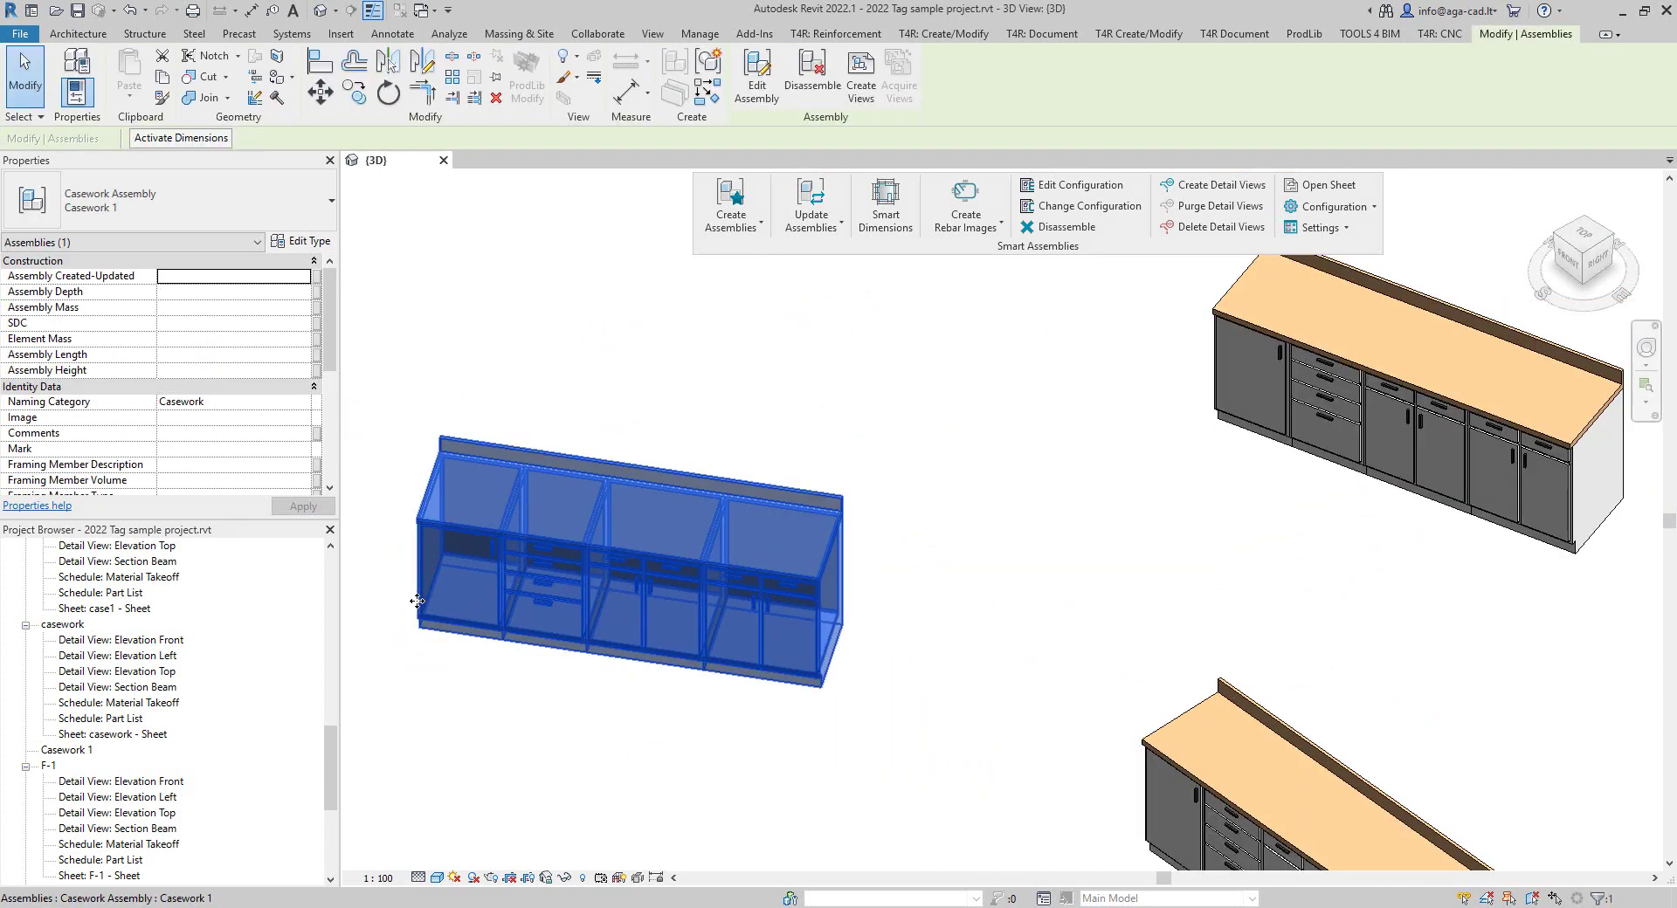
click(418, 602)
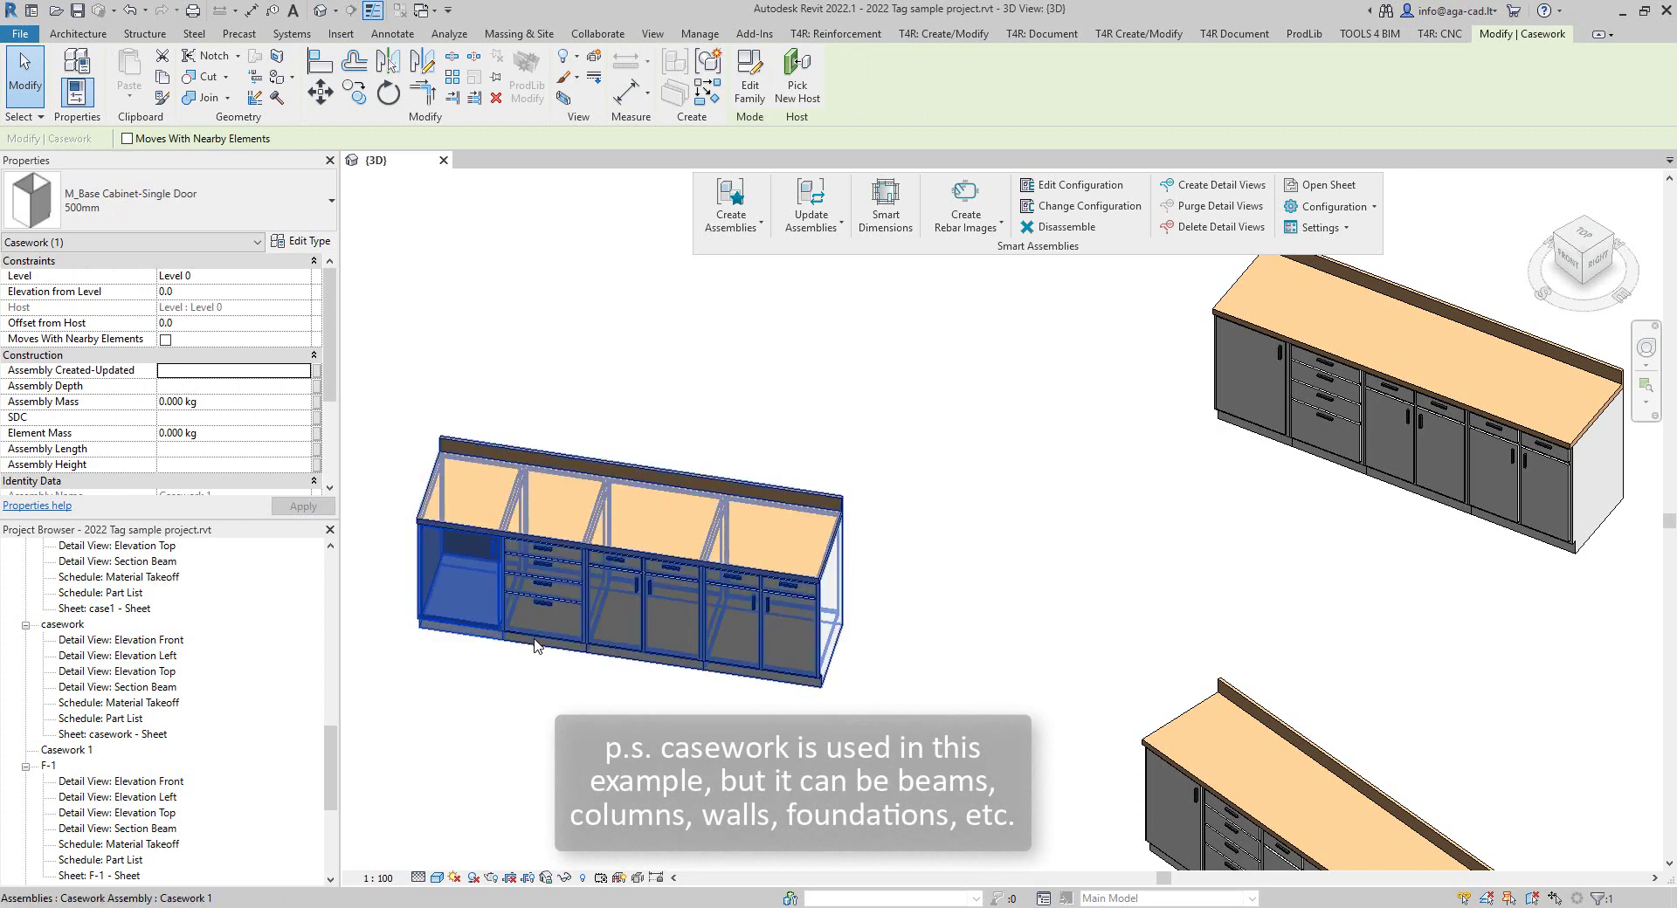
click(544, 603)
scroll(633, 539, down, 5)
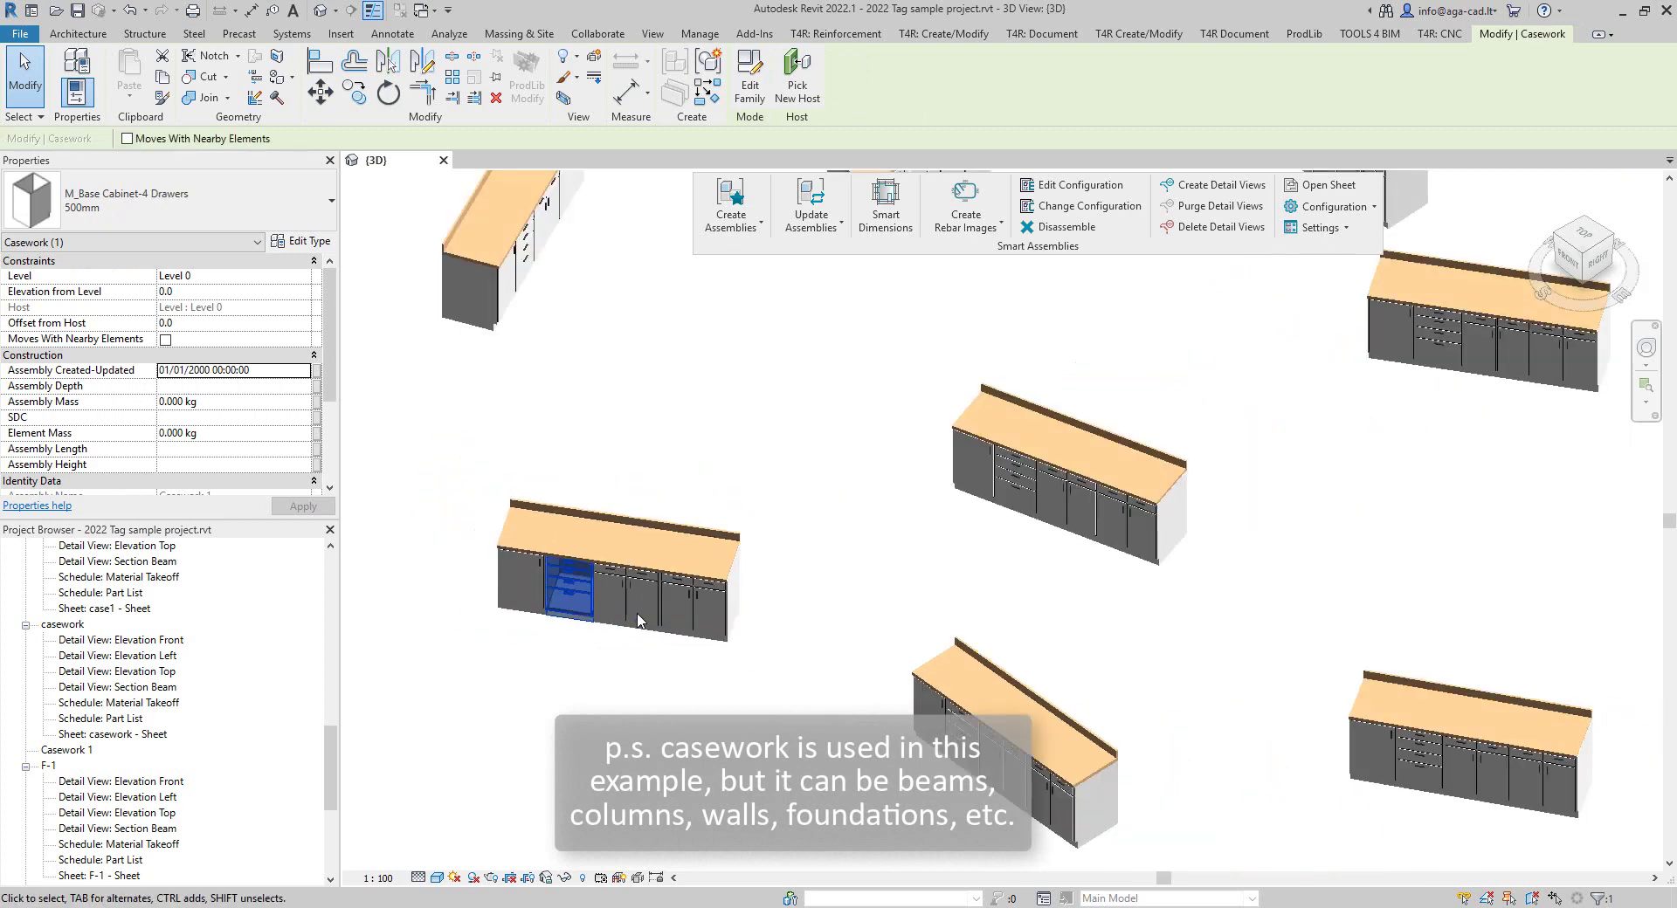
click(641, 655)
Box-select the lower-left assembly's elements, reselect the assembly, then clear the selection.
drag(446, 455, 756, 690)
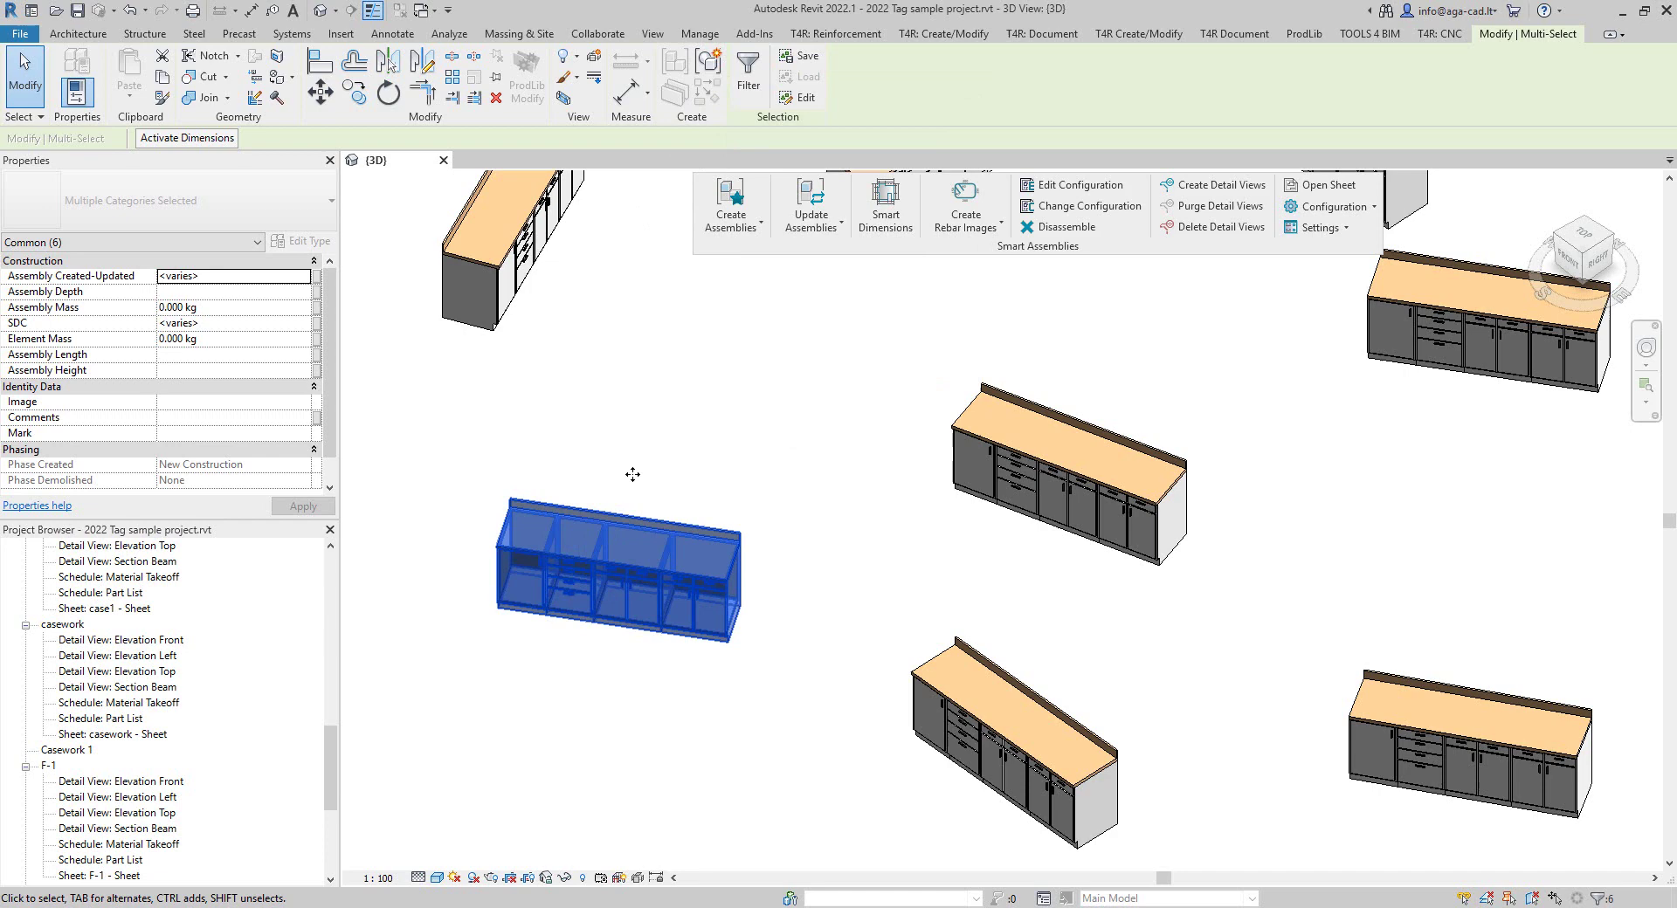
click(719, 469)
scroll(489, 568, down, 3)
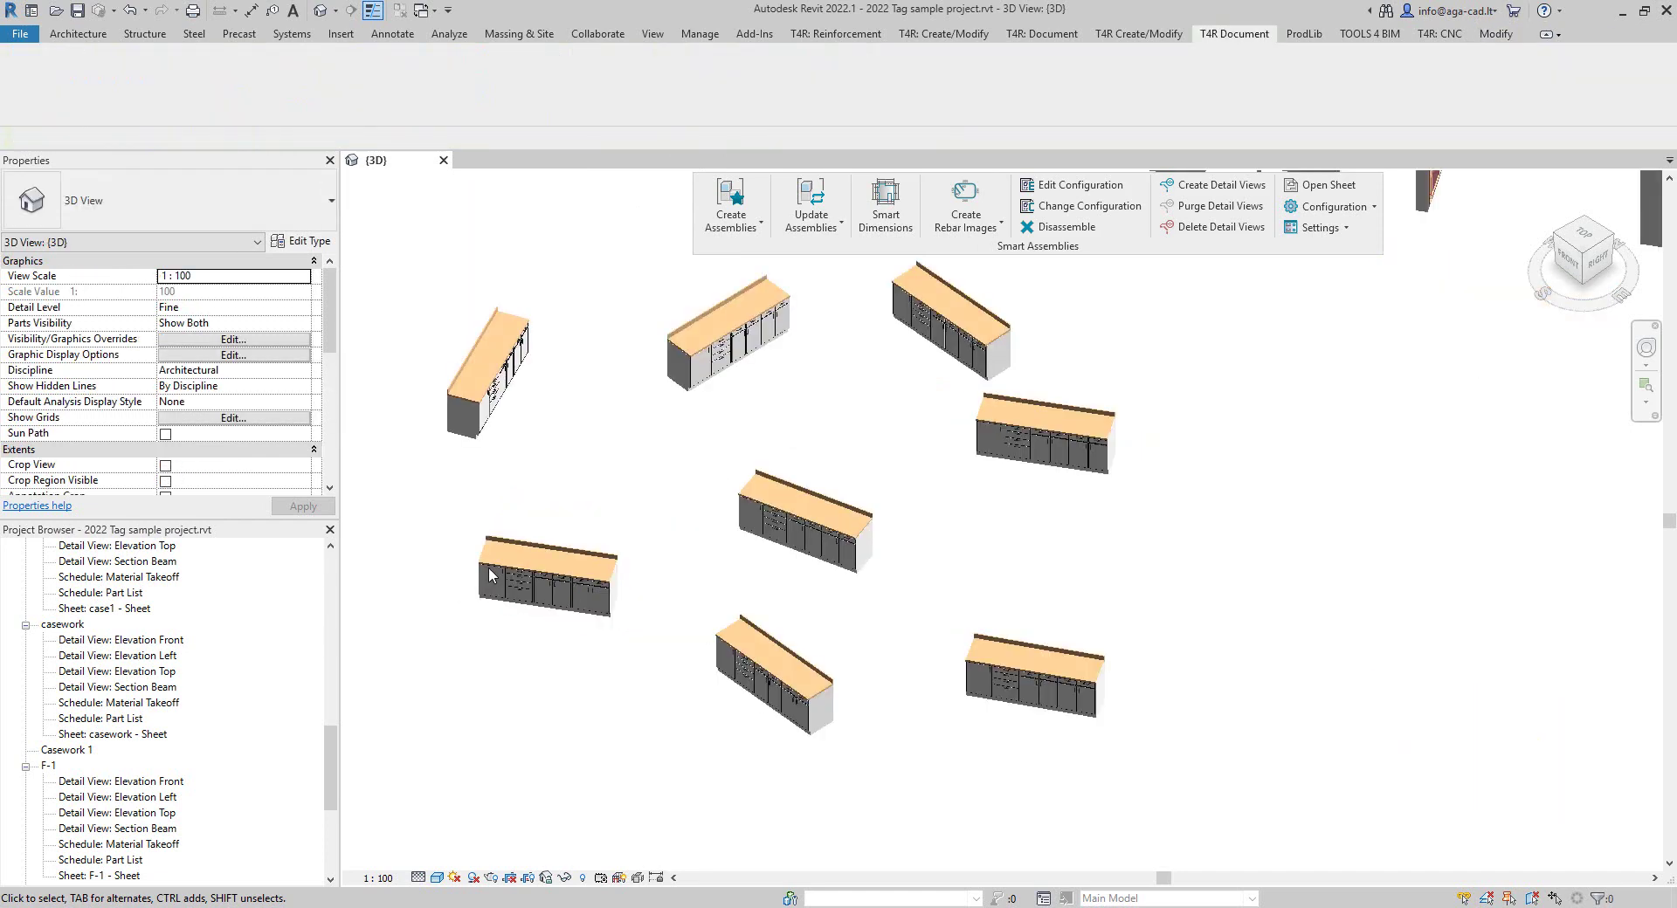
click(524, 576)
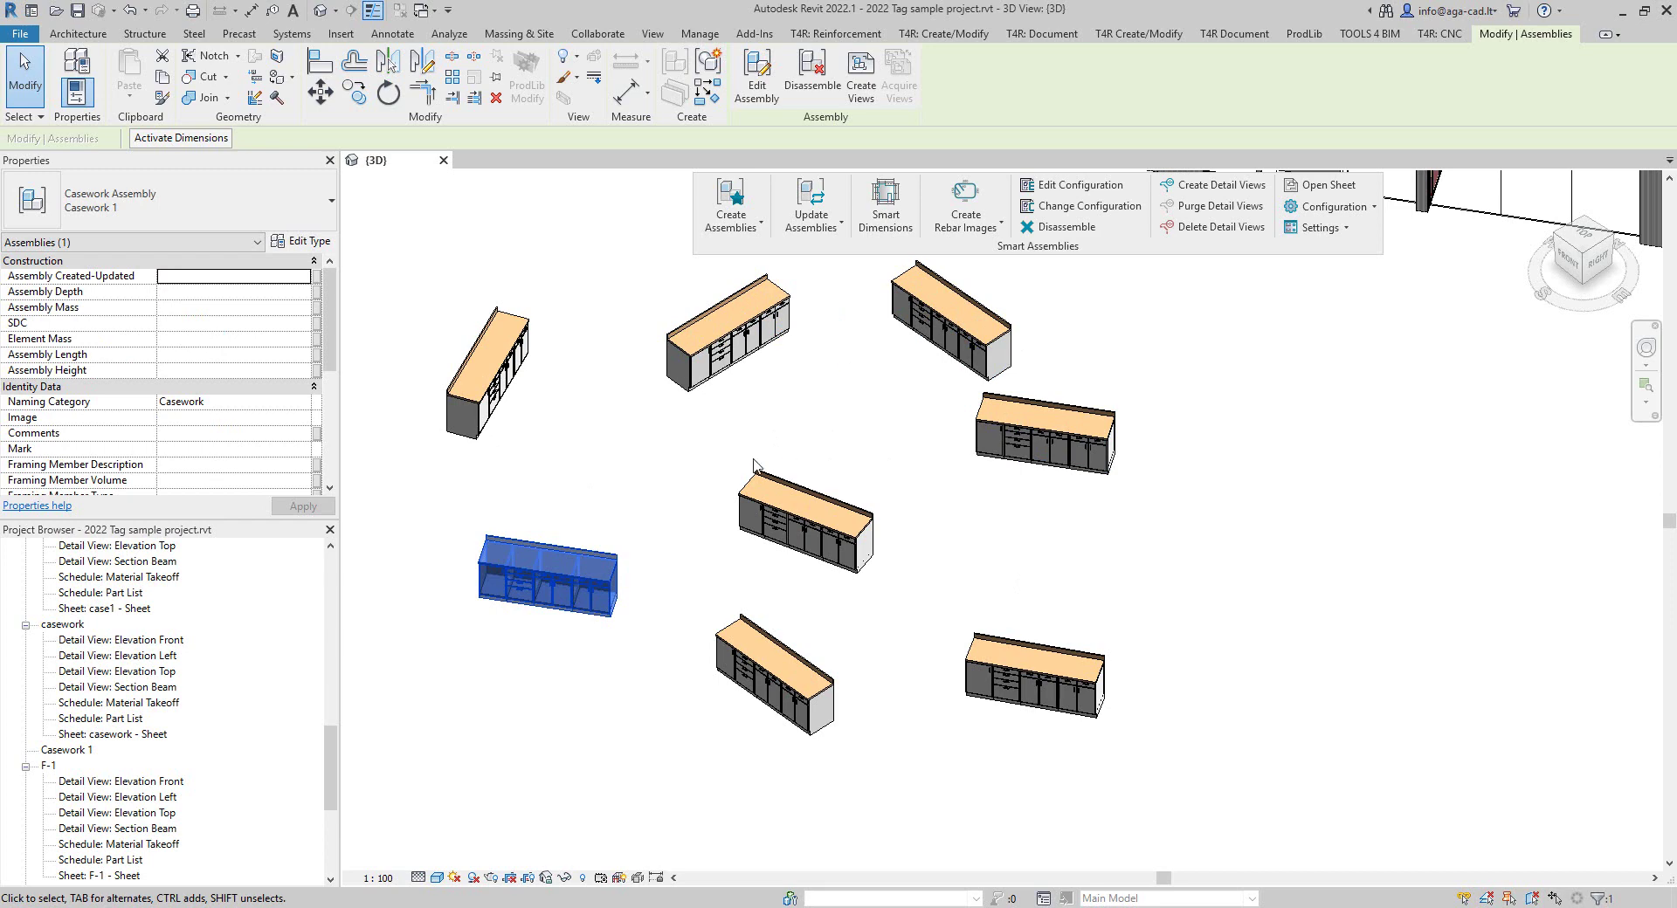
middle_drag(623, 480, 621, 490)
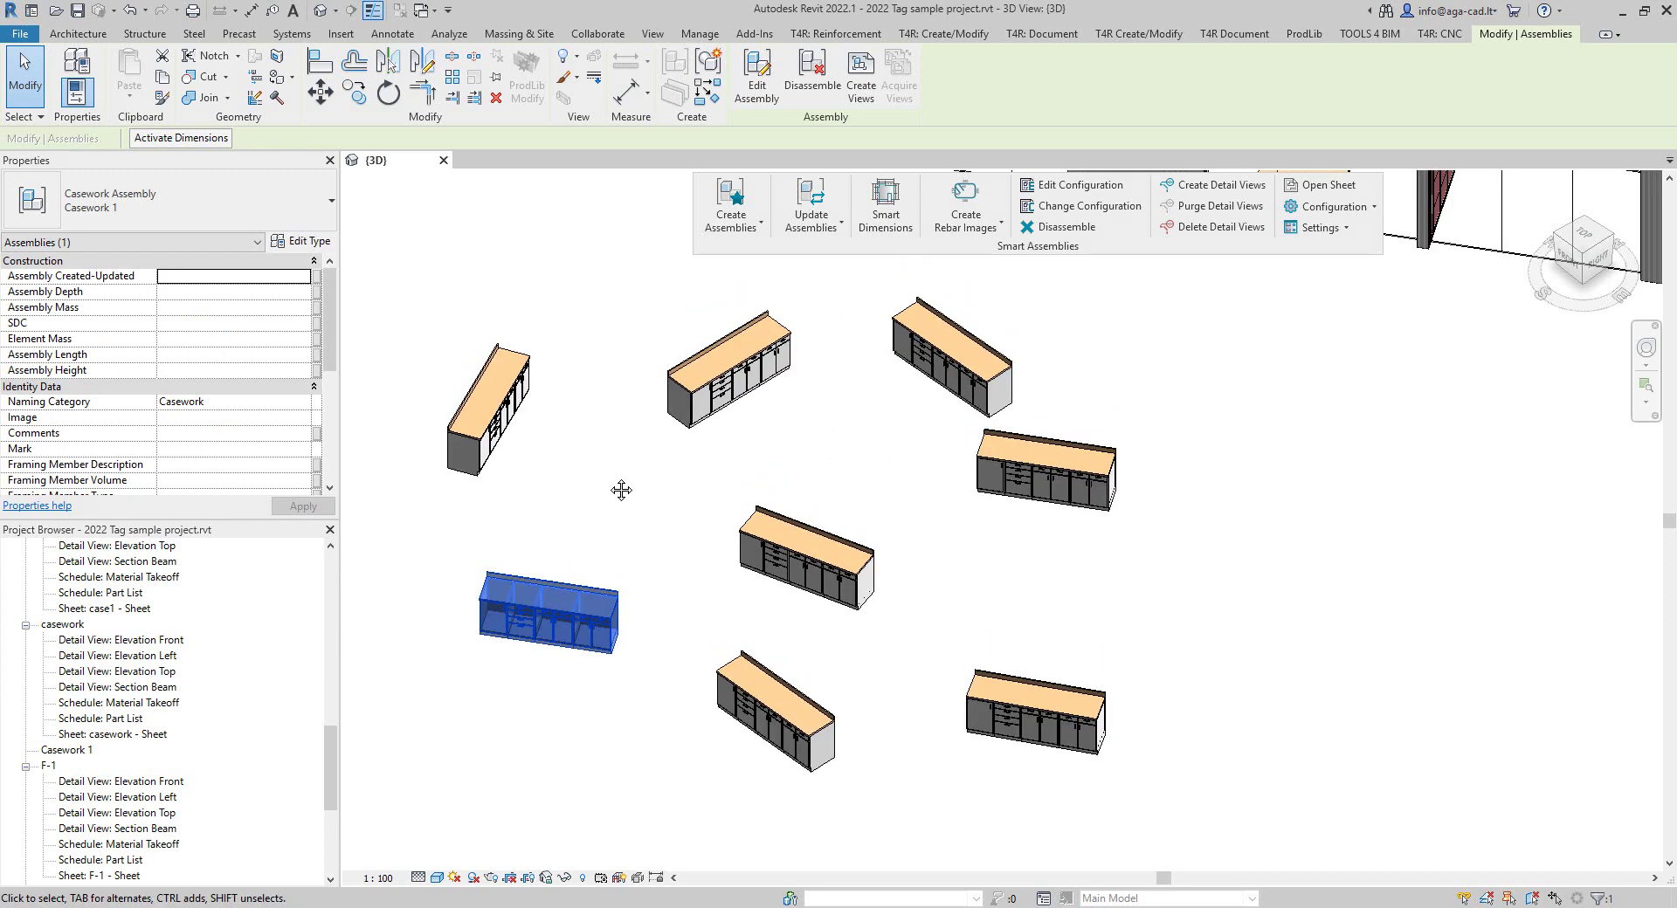
scroll(609, 485, up, 2)
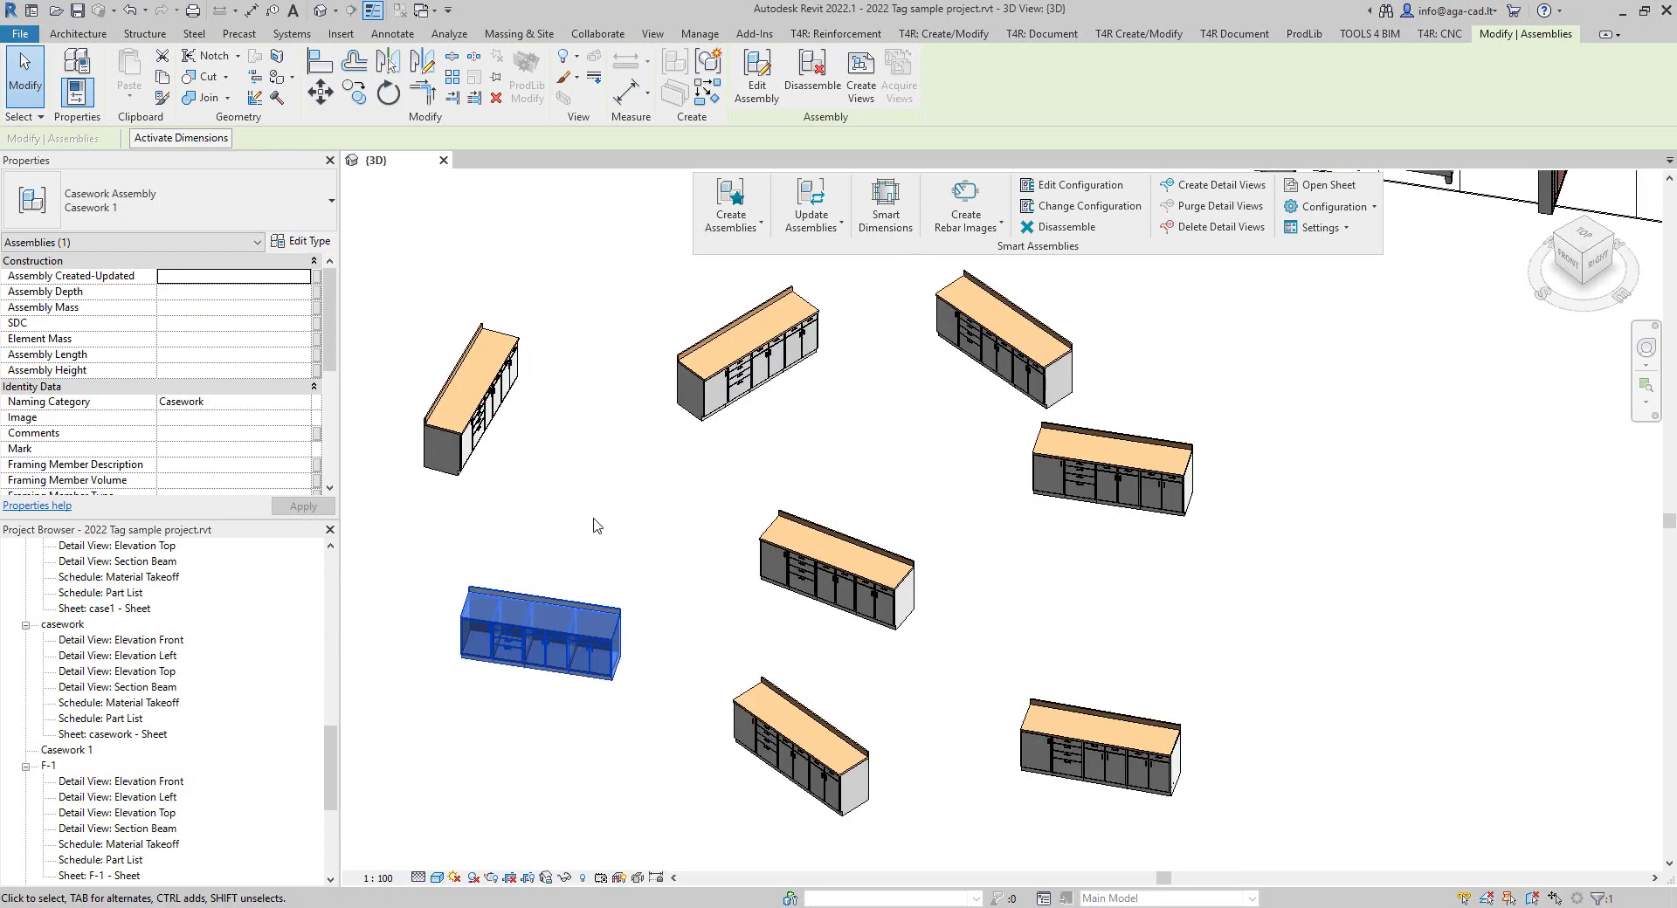
key(Escape)
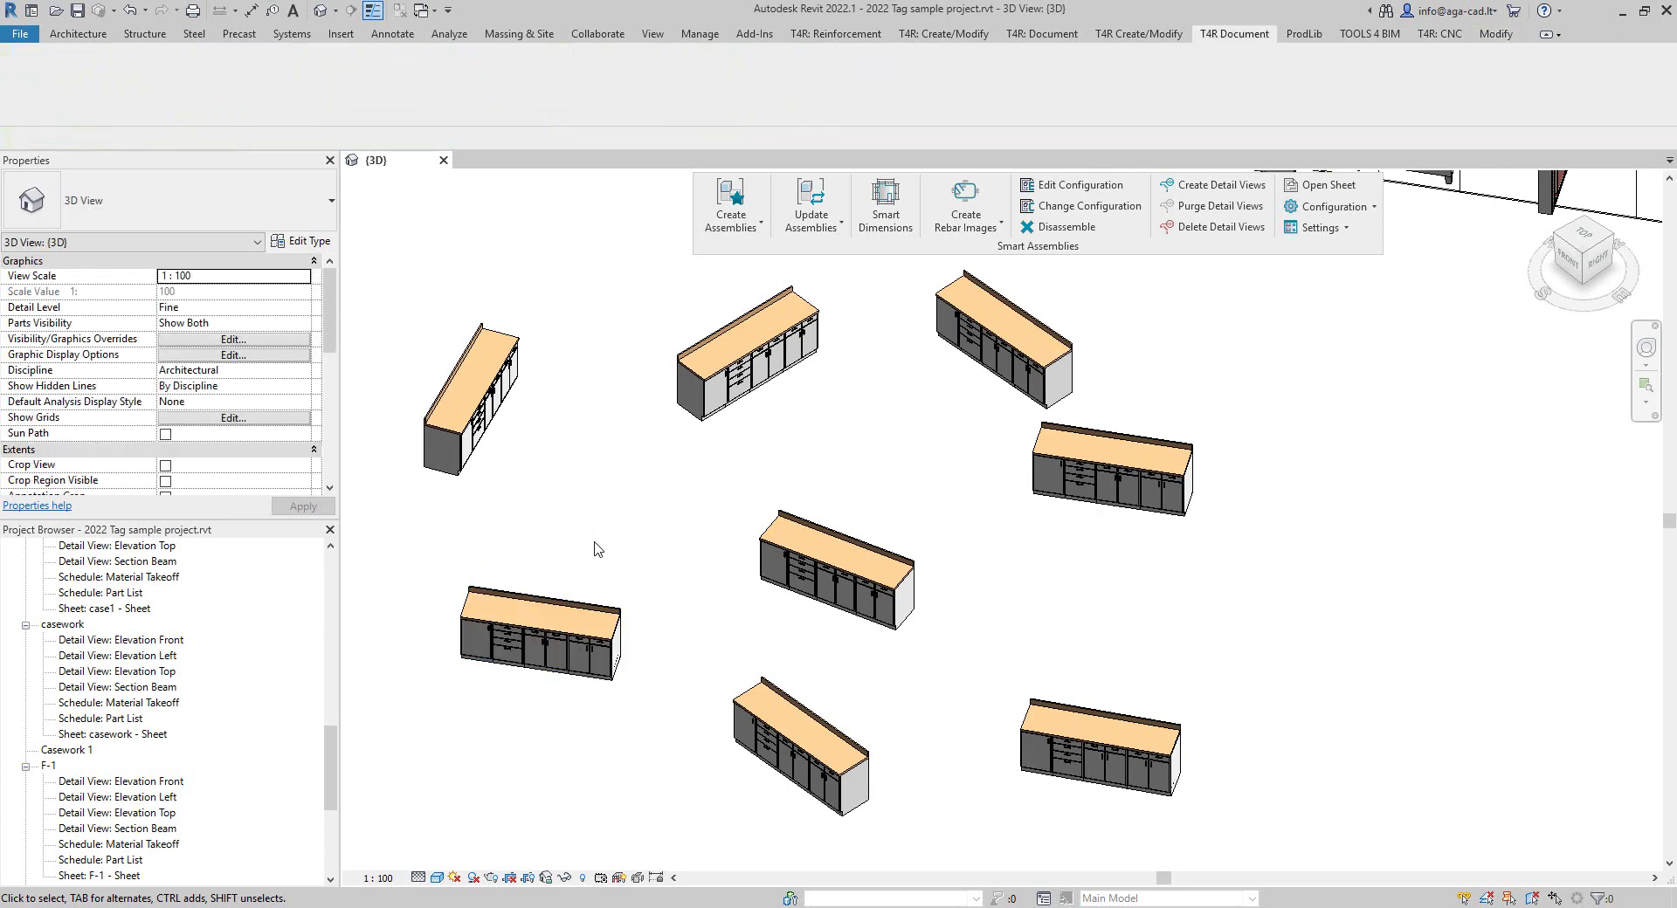
Swap the 4-drawer cabinet for M_Base Cabinet-Single Door 500mm and accept new type Casework 3.
double_click(522, 656)
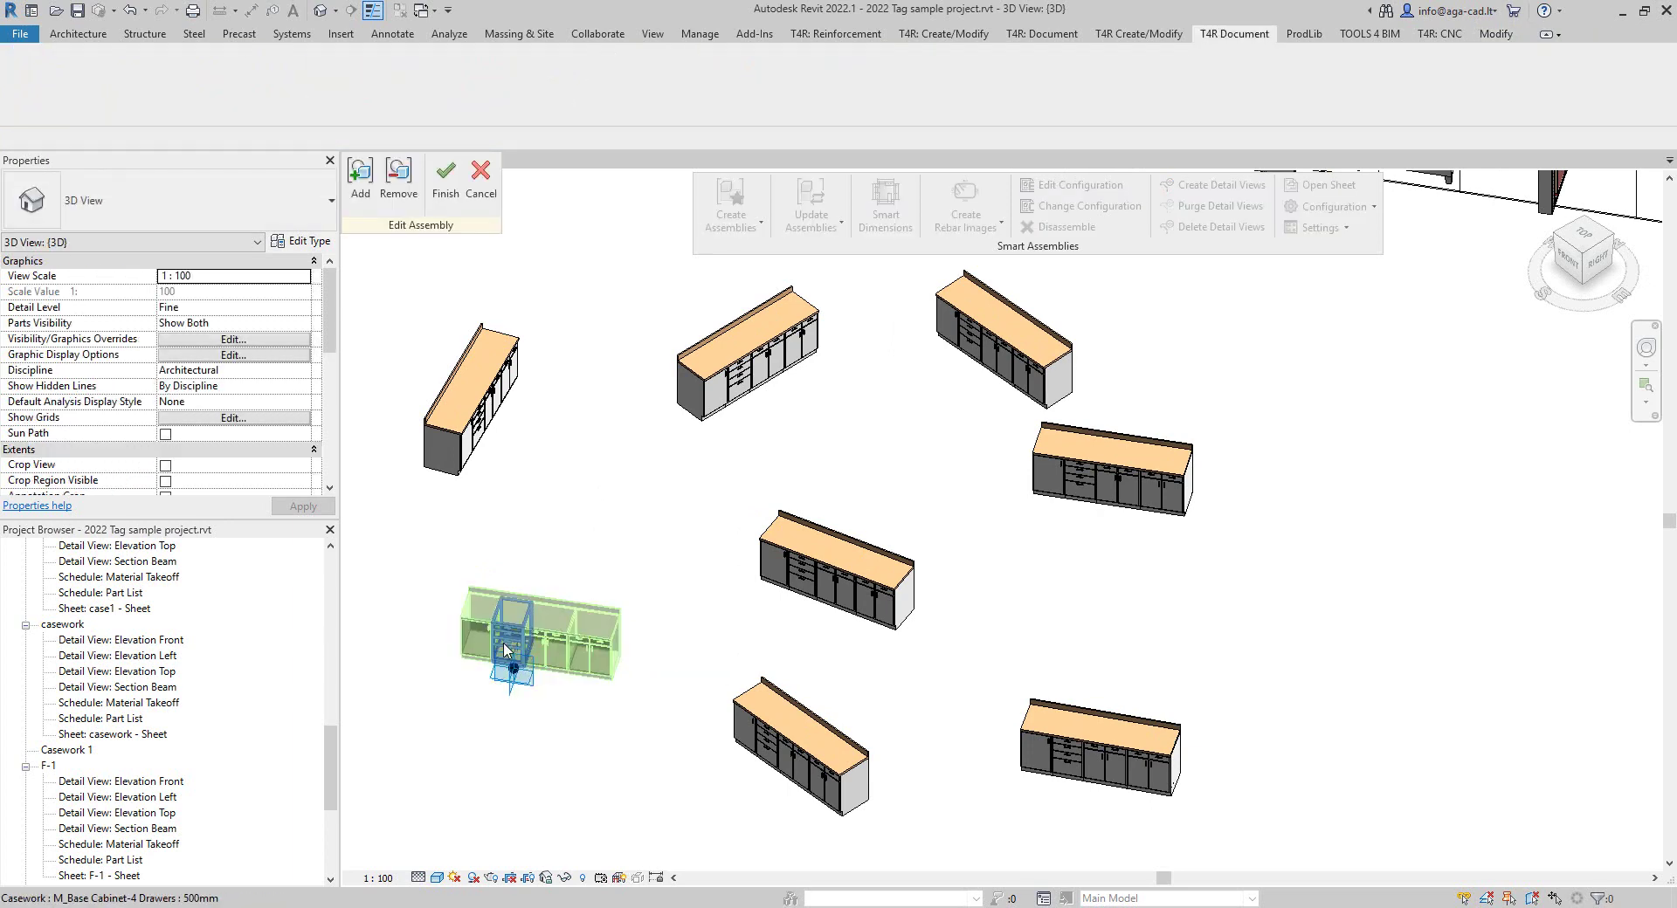
click(504, 650)
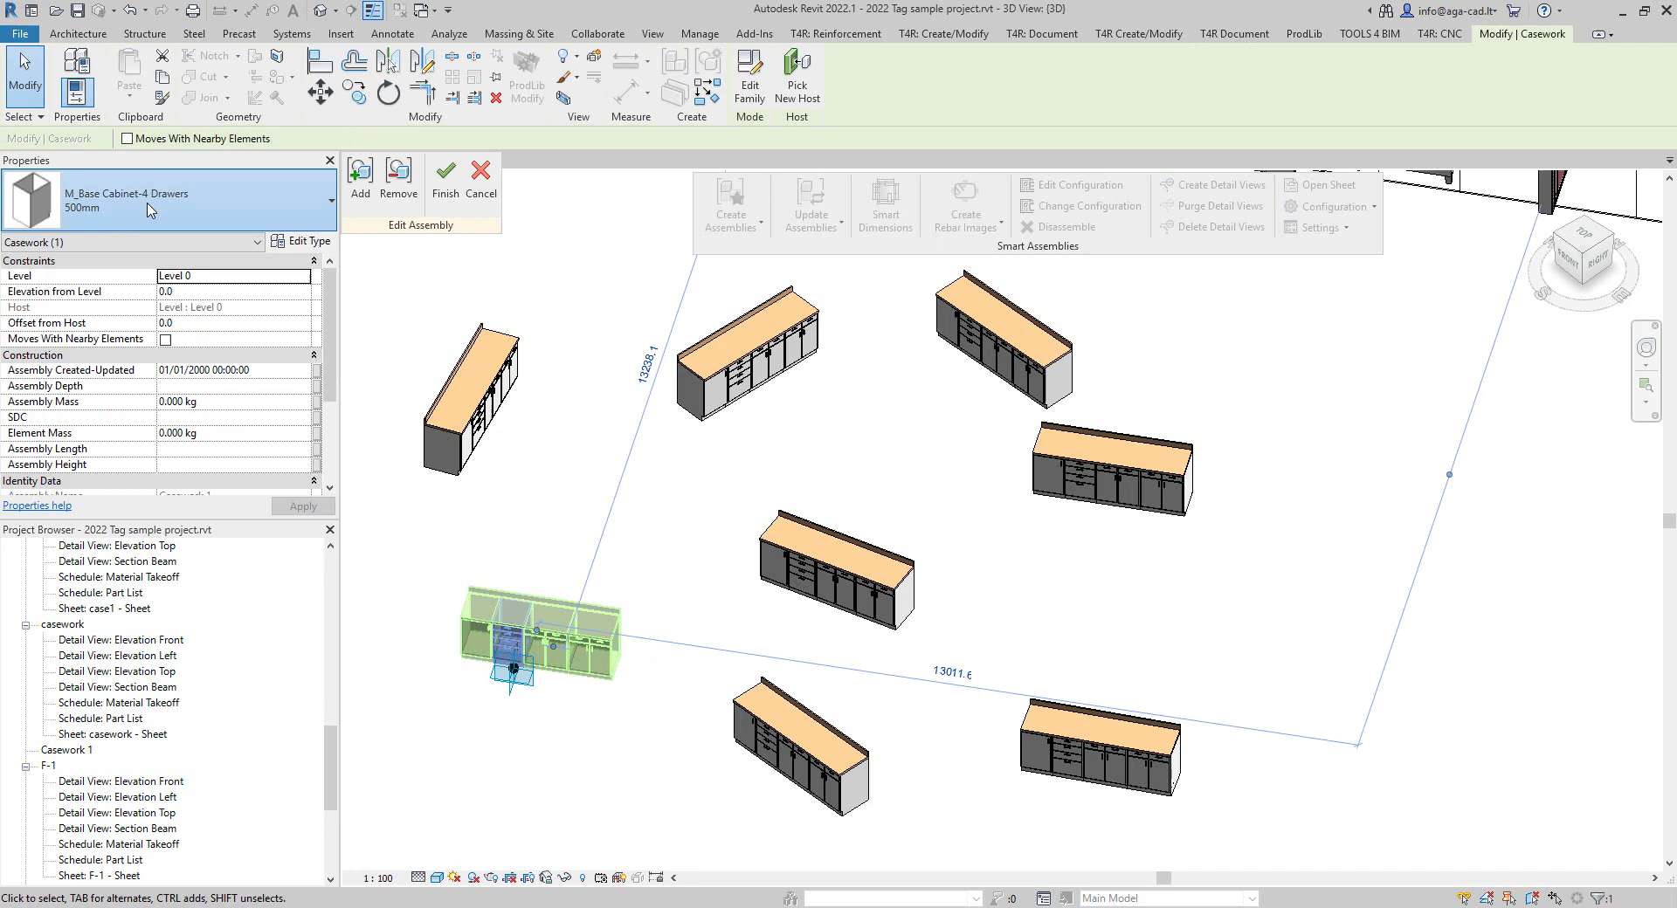
click(150, 210)
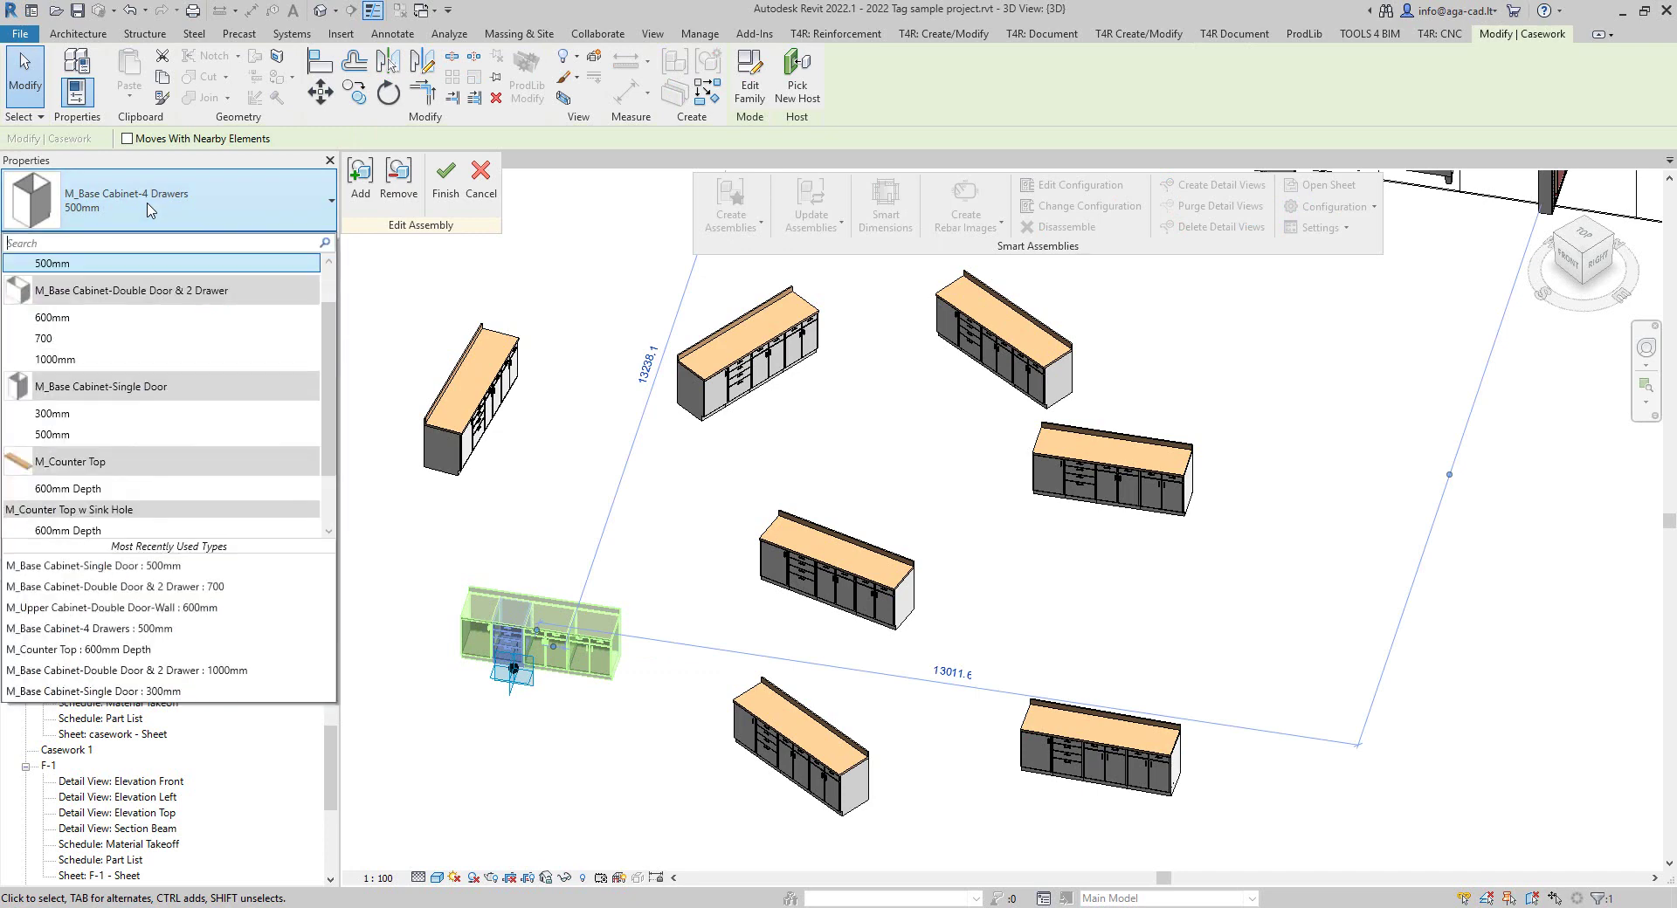
click(128, 435)
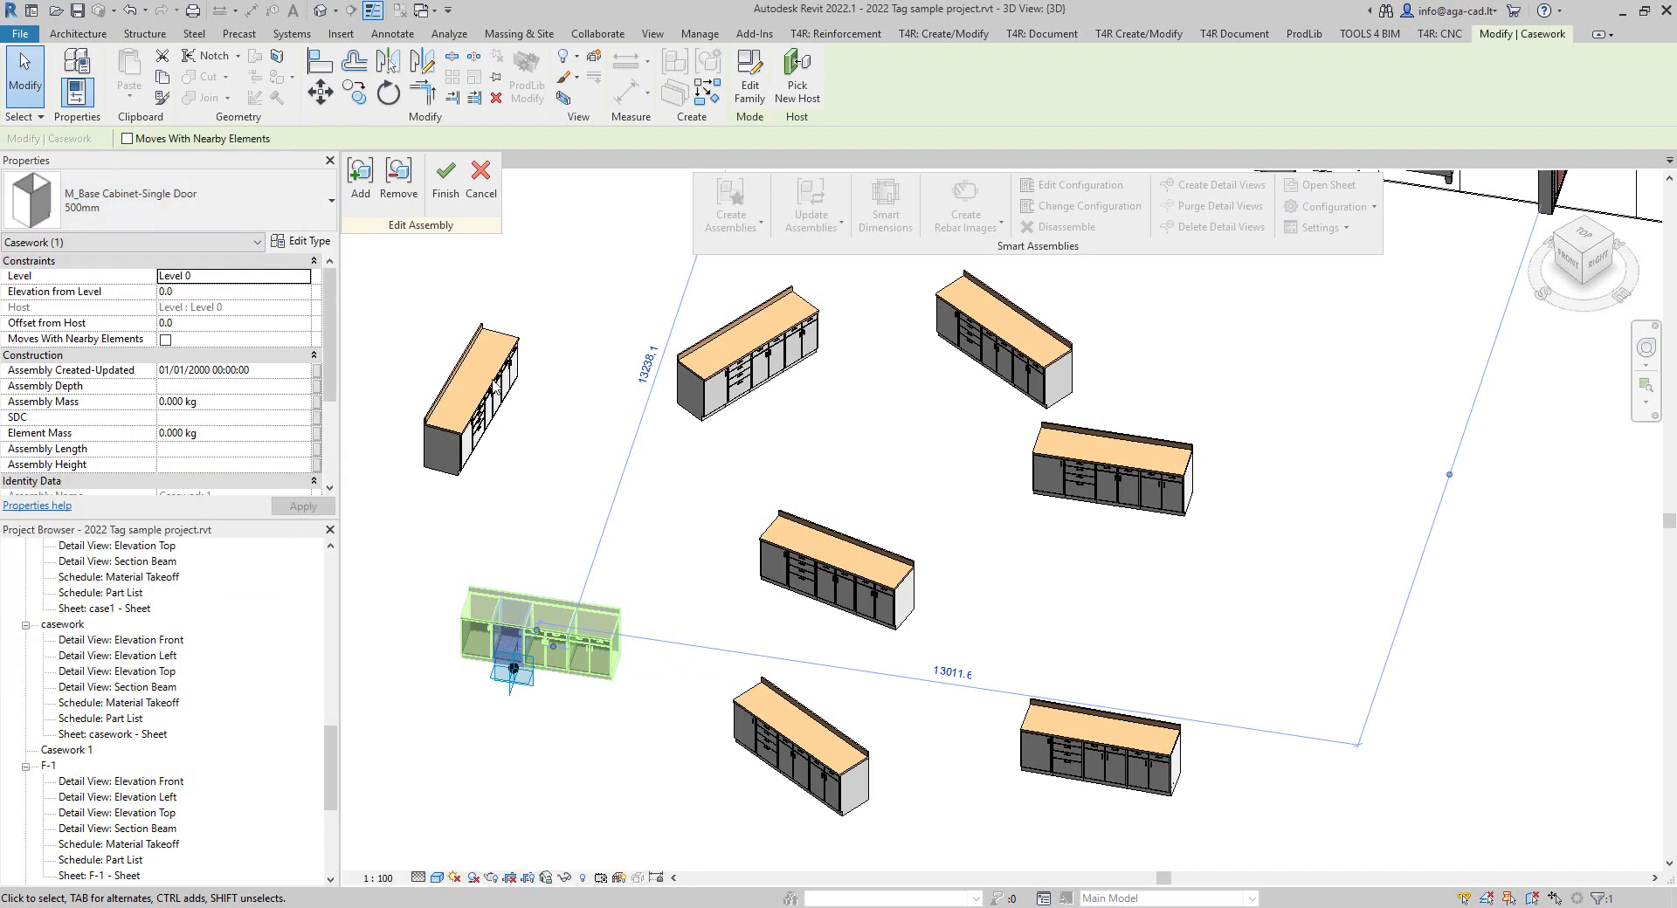
scroll(479, 651, up, 4)
click(445, 179)
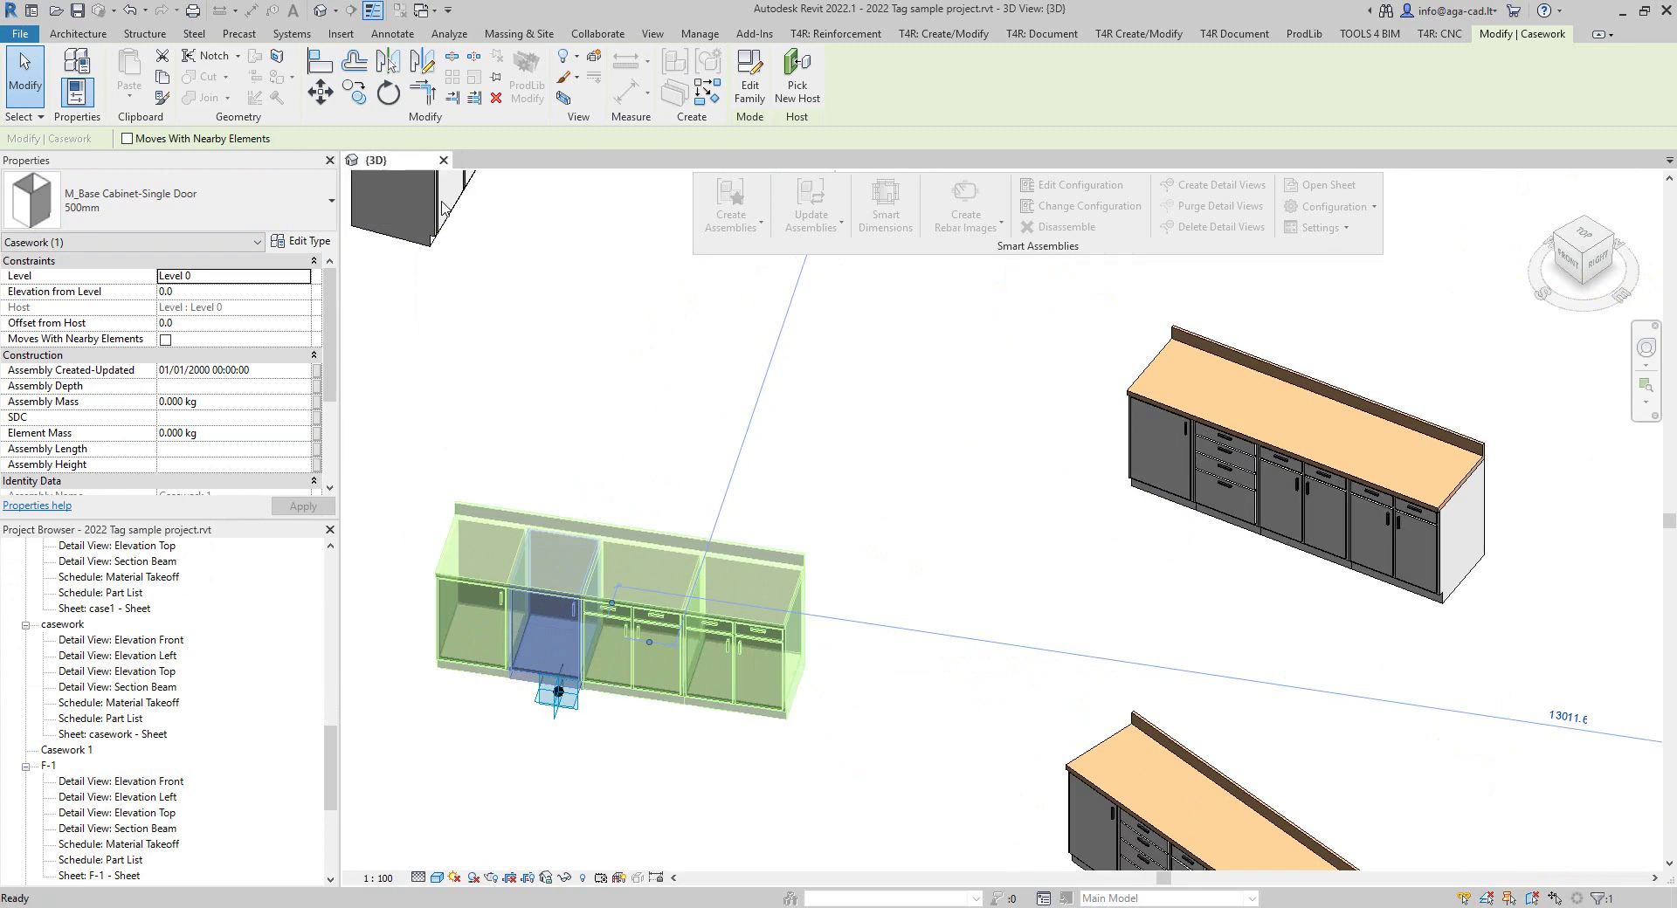
click(900, 518)
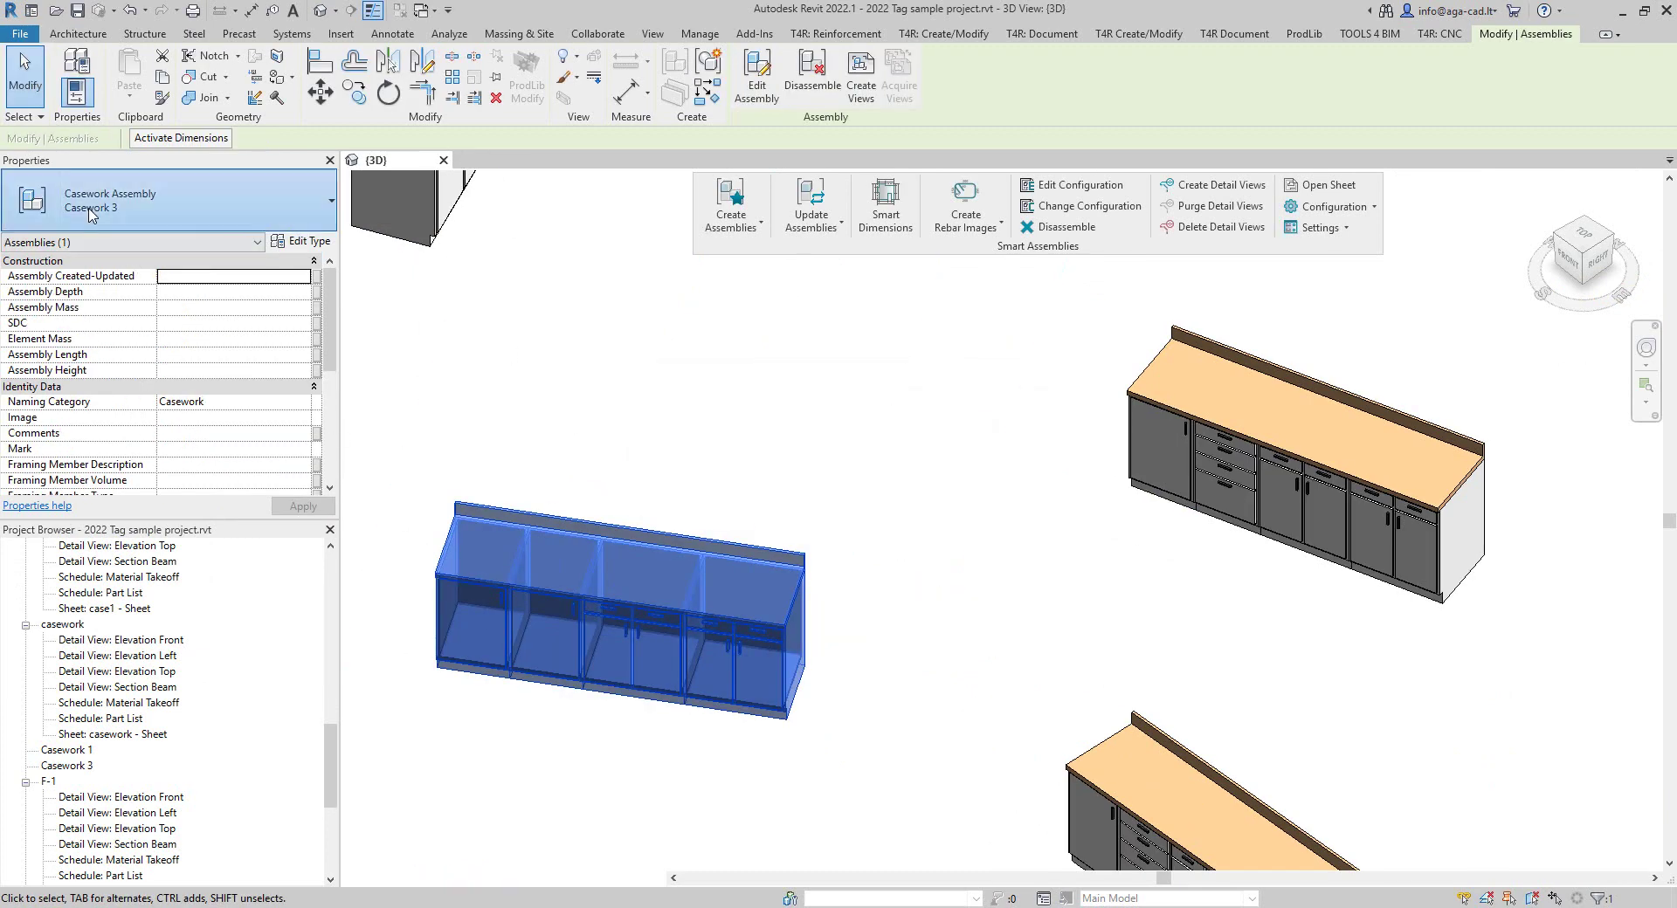
click(83, 196)
click(83, 197)
scroll(564, 574, down, 4)
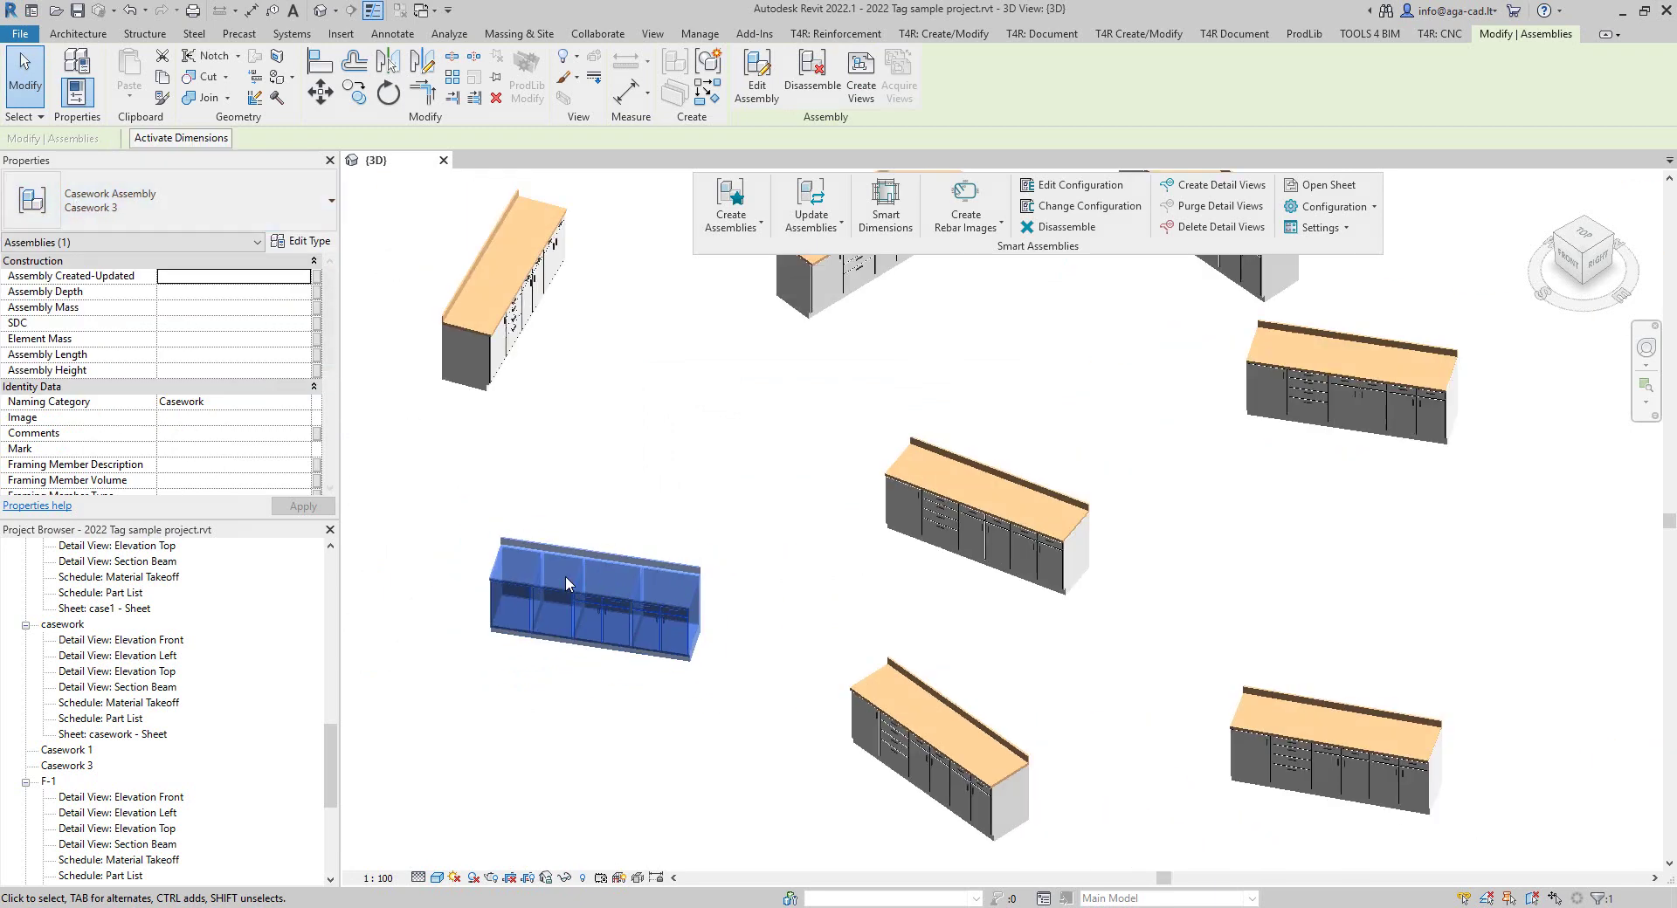
key(Escape)
click(968, 570)
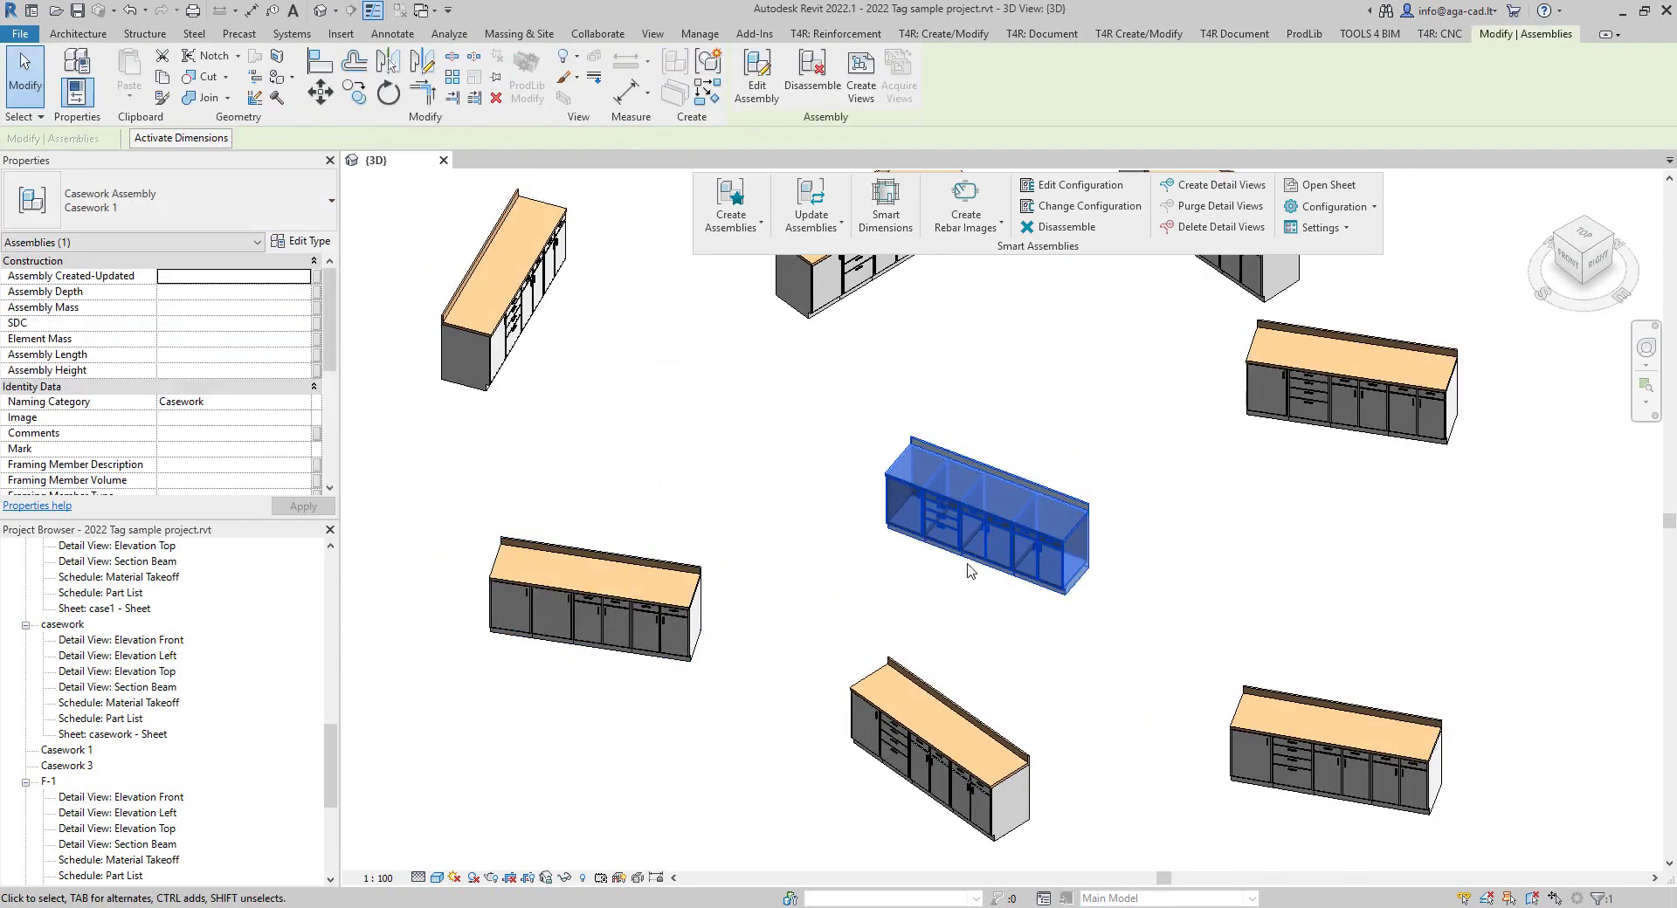
click(858, 563)
click(947, 568)
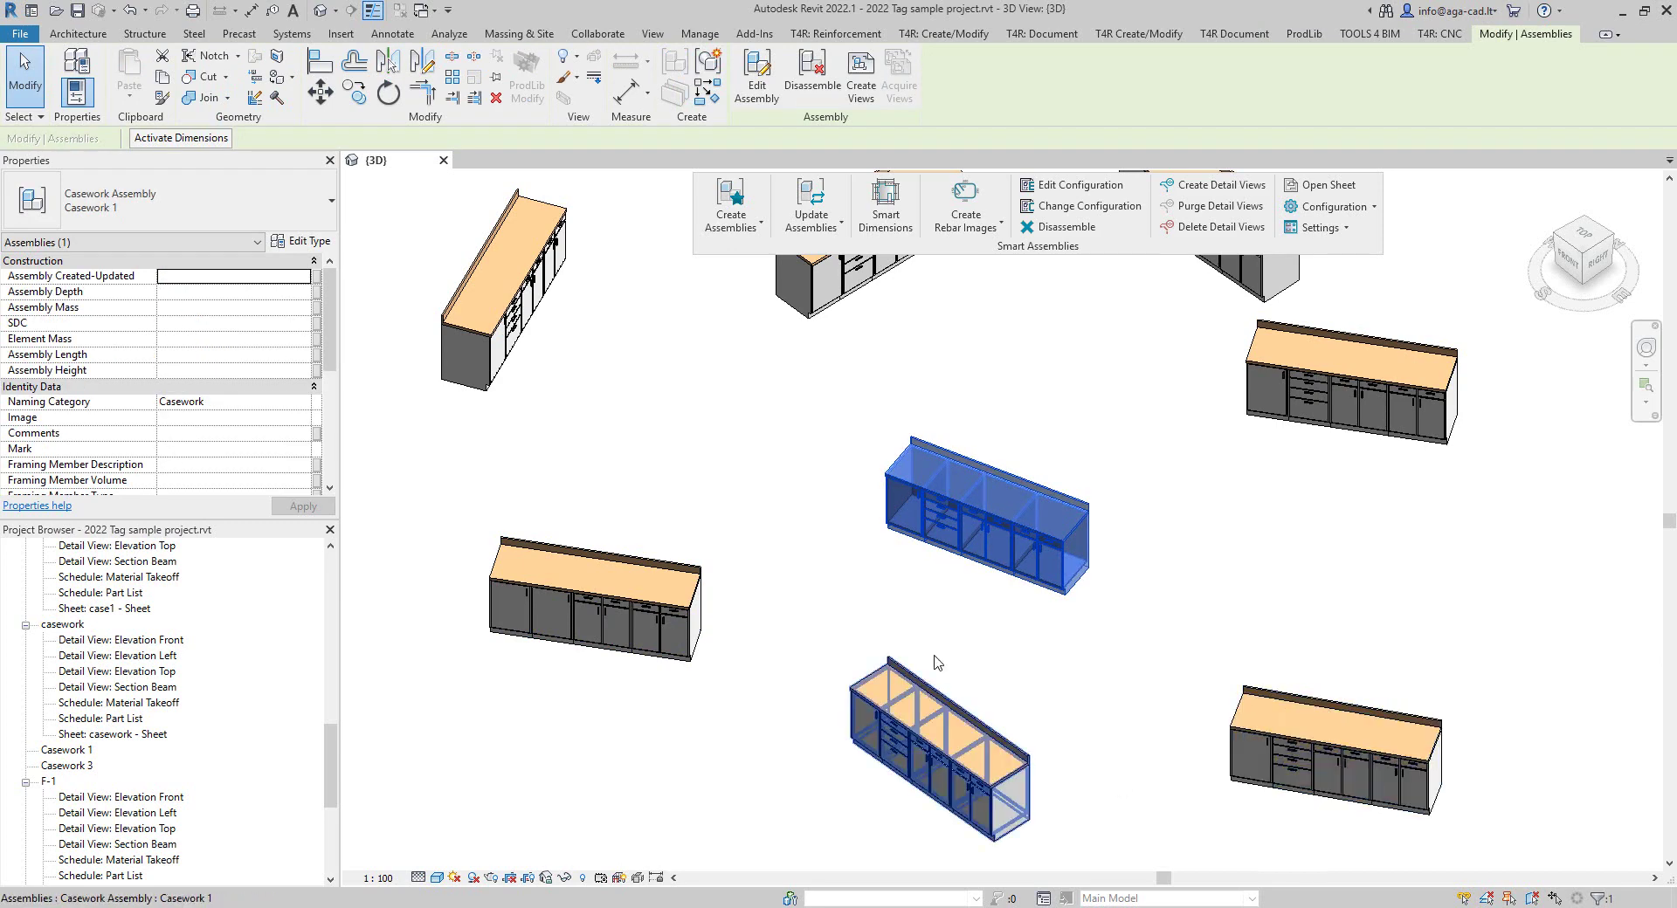
double_click(946, 552)
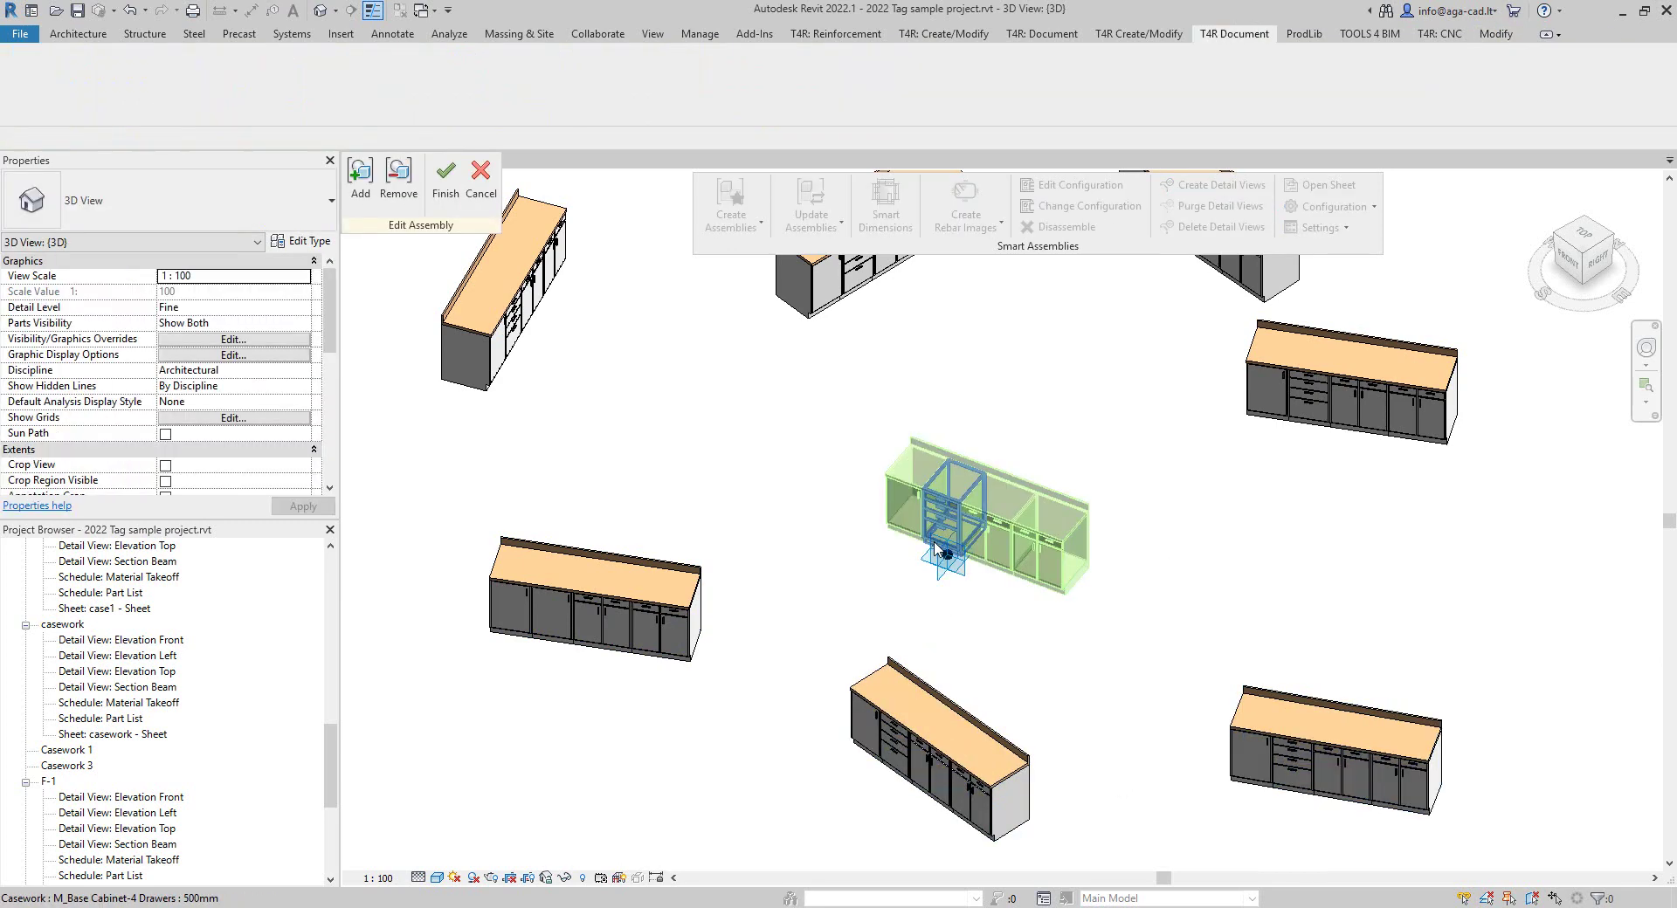
click(940, 531)
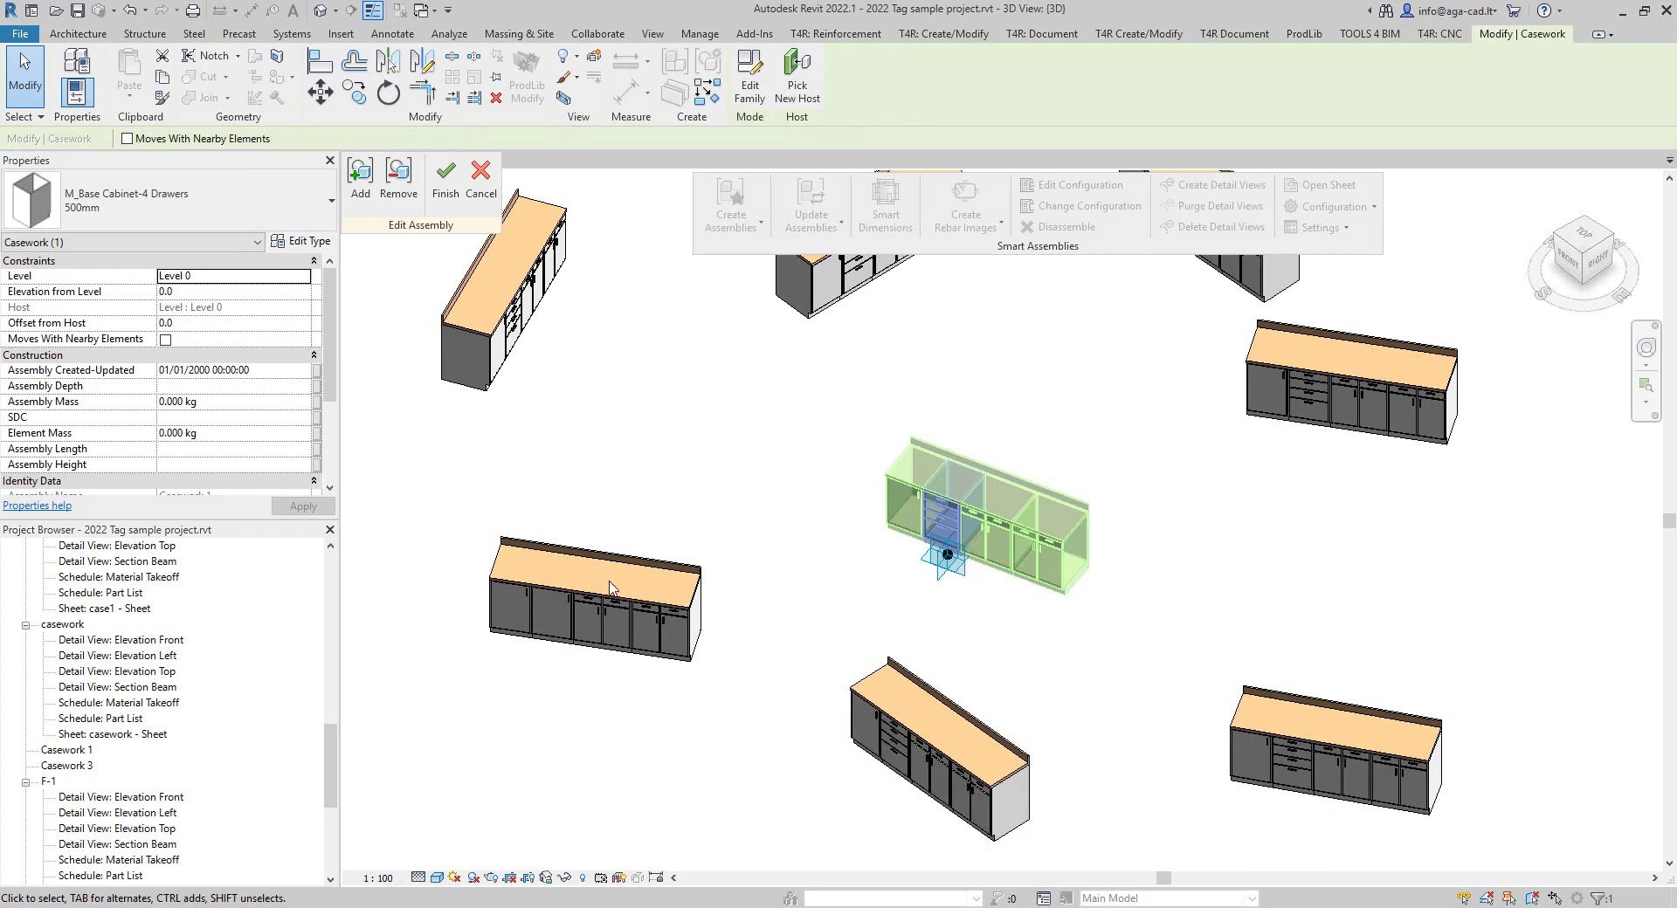
click(446, 179)
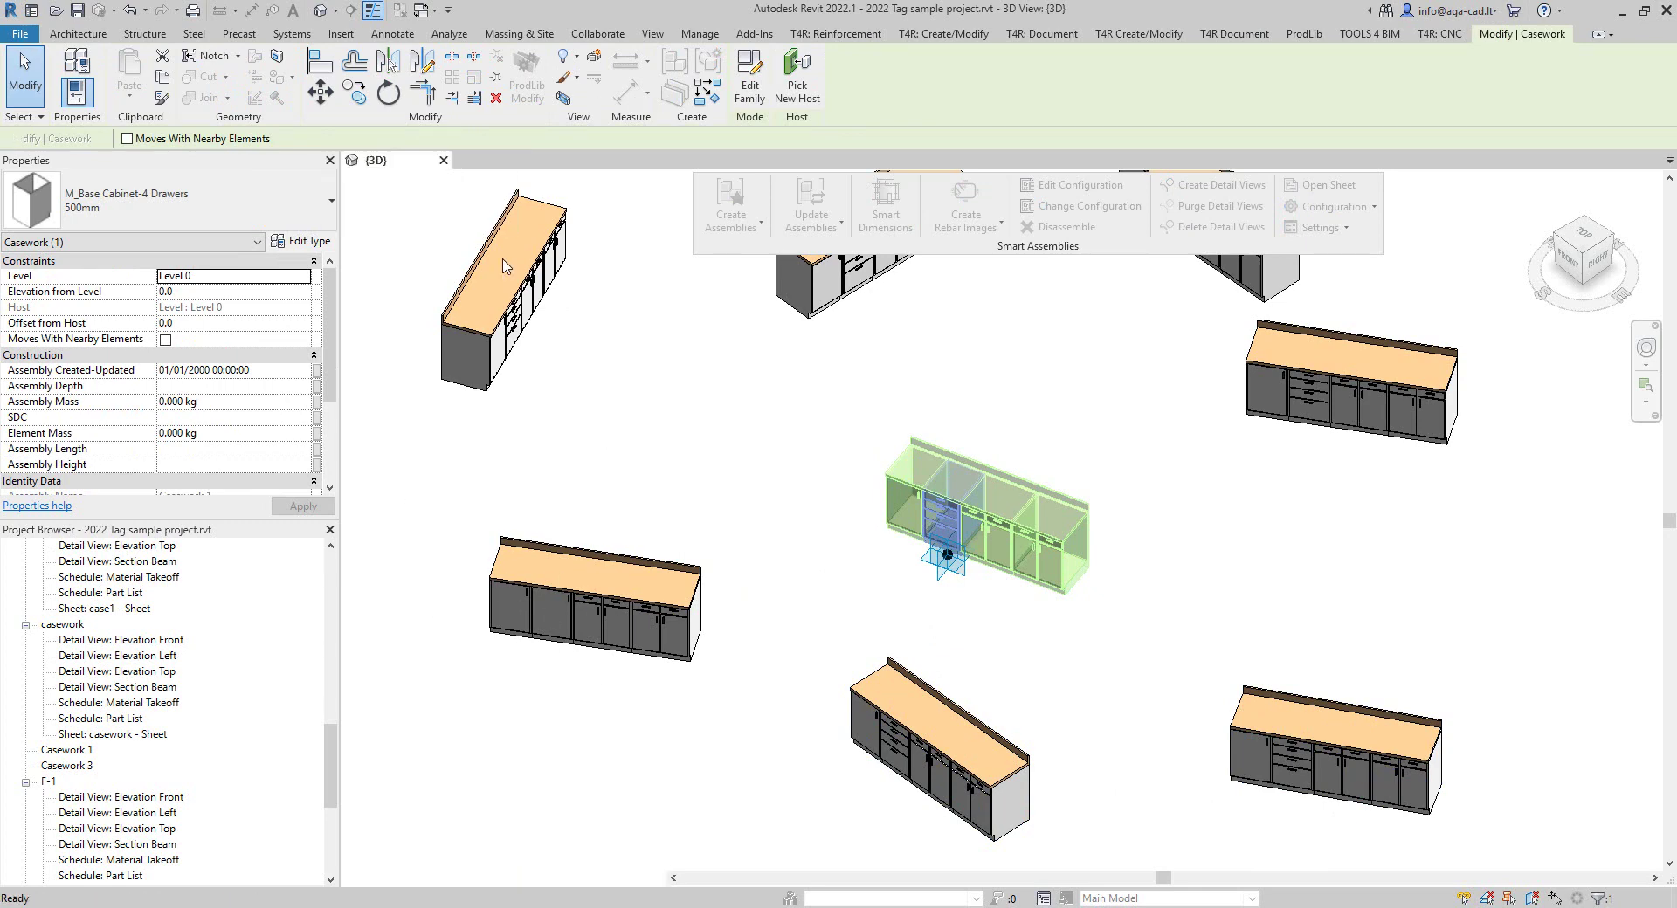
Pan the 3D view and select the lower-left Casework 1 assembly.
scroll(577, 526, down, 3)
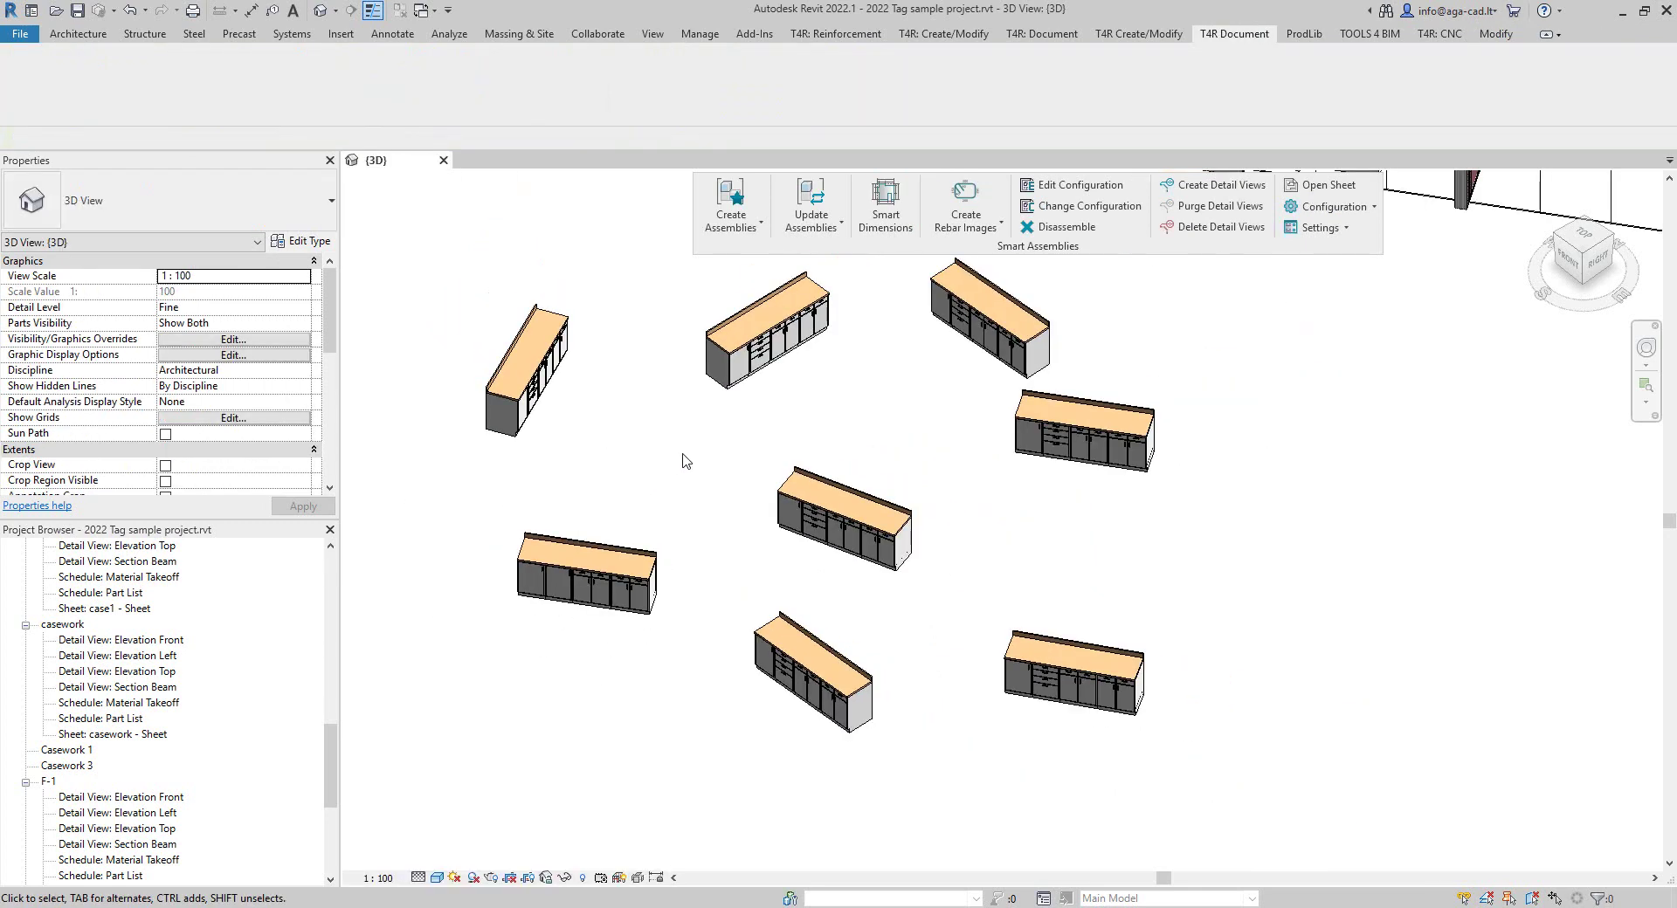
scroll(670, 486, up, 1)
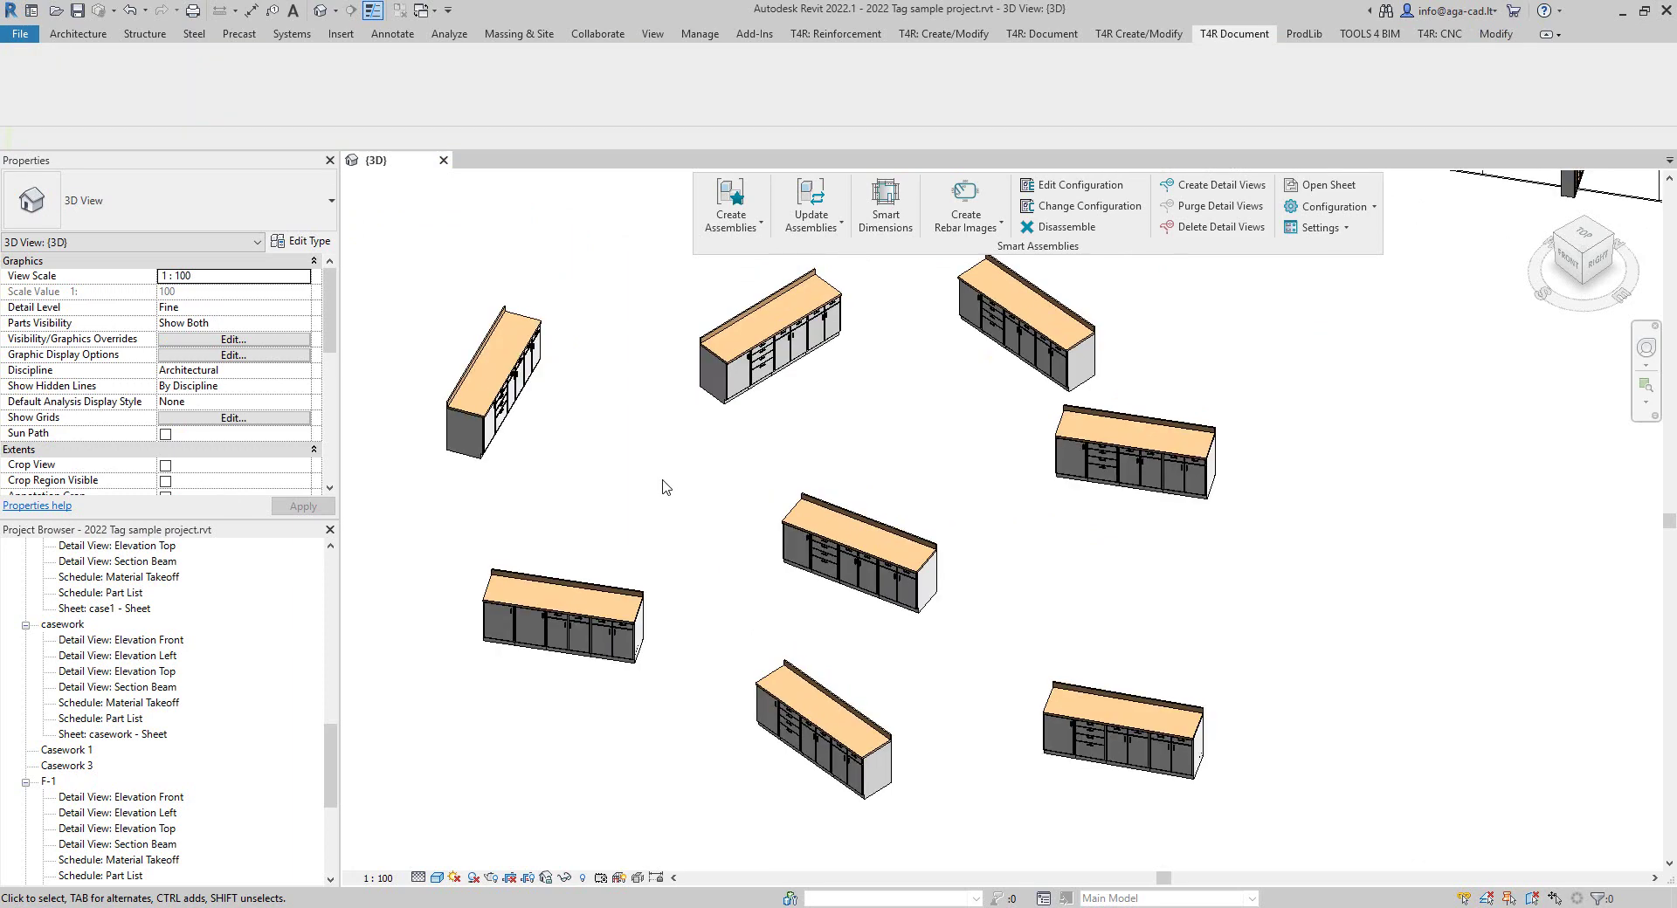
middle_drag(686, 492, 652, 477)
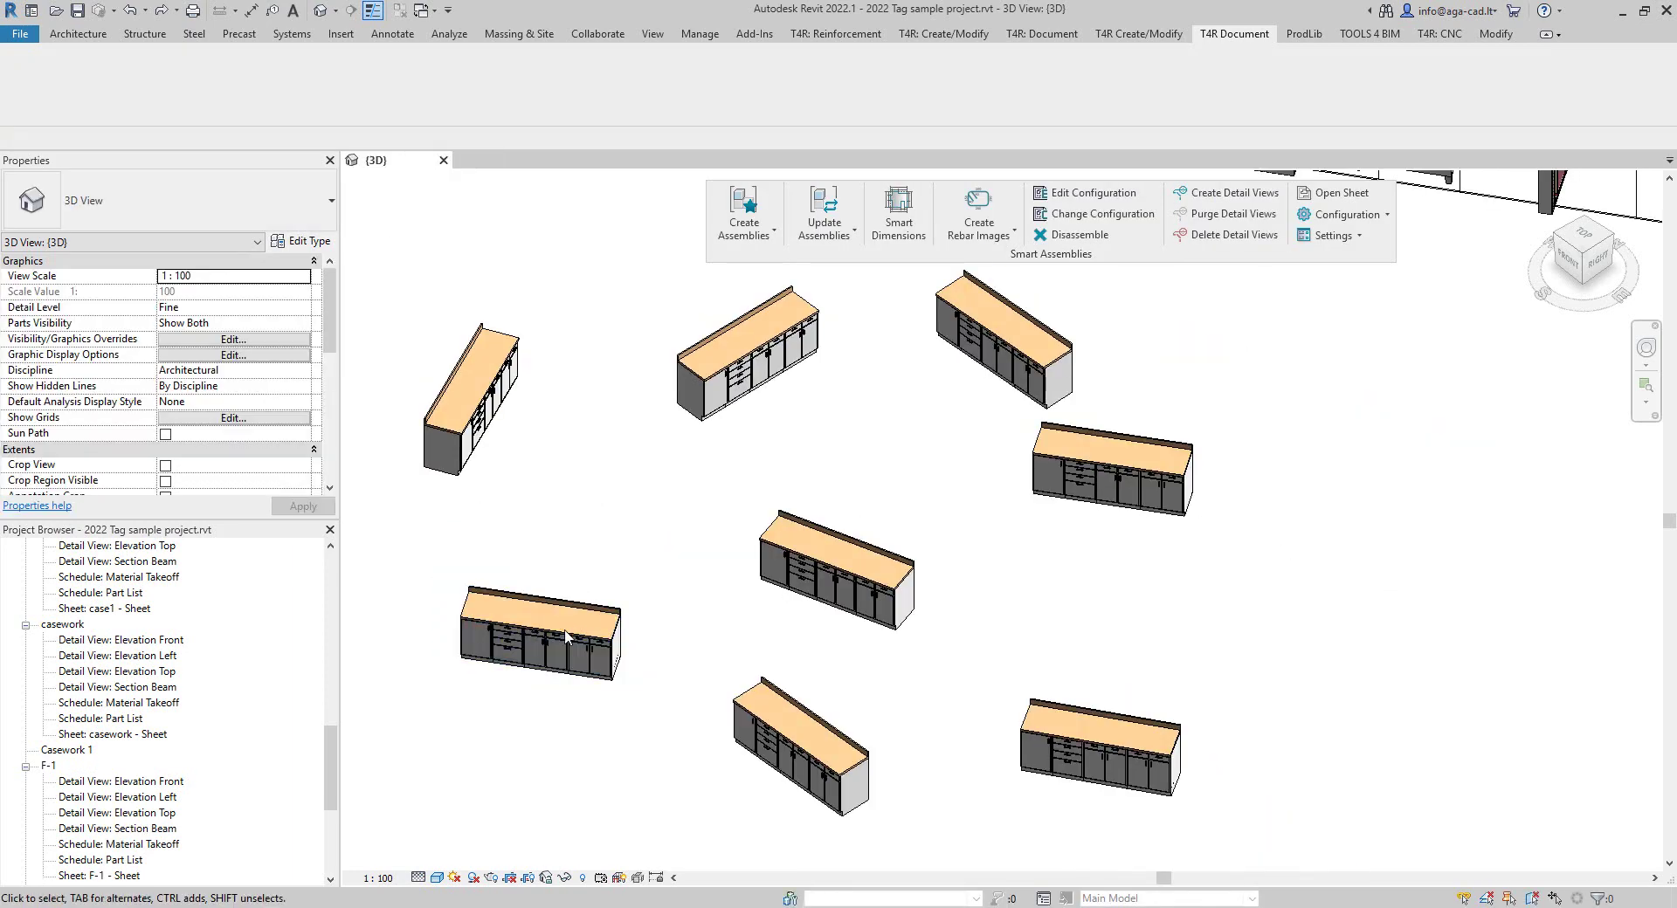
click(566, 638)
middle_drag(611, 594, 577, 603)
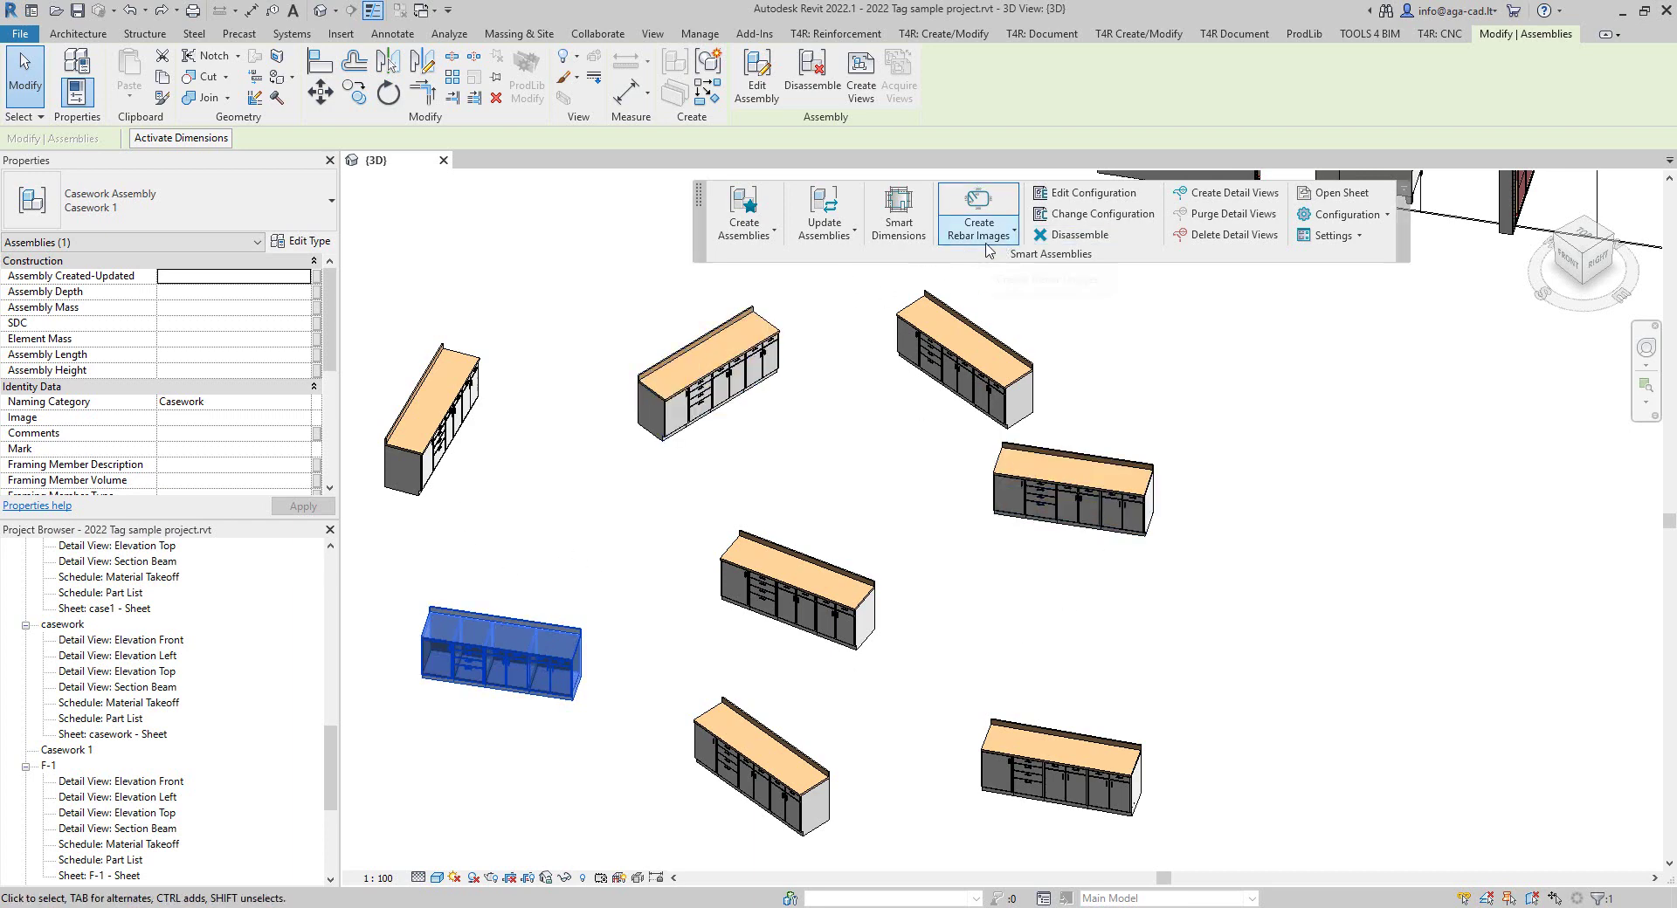
click(1327, 237)
click(1363, 349)
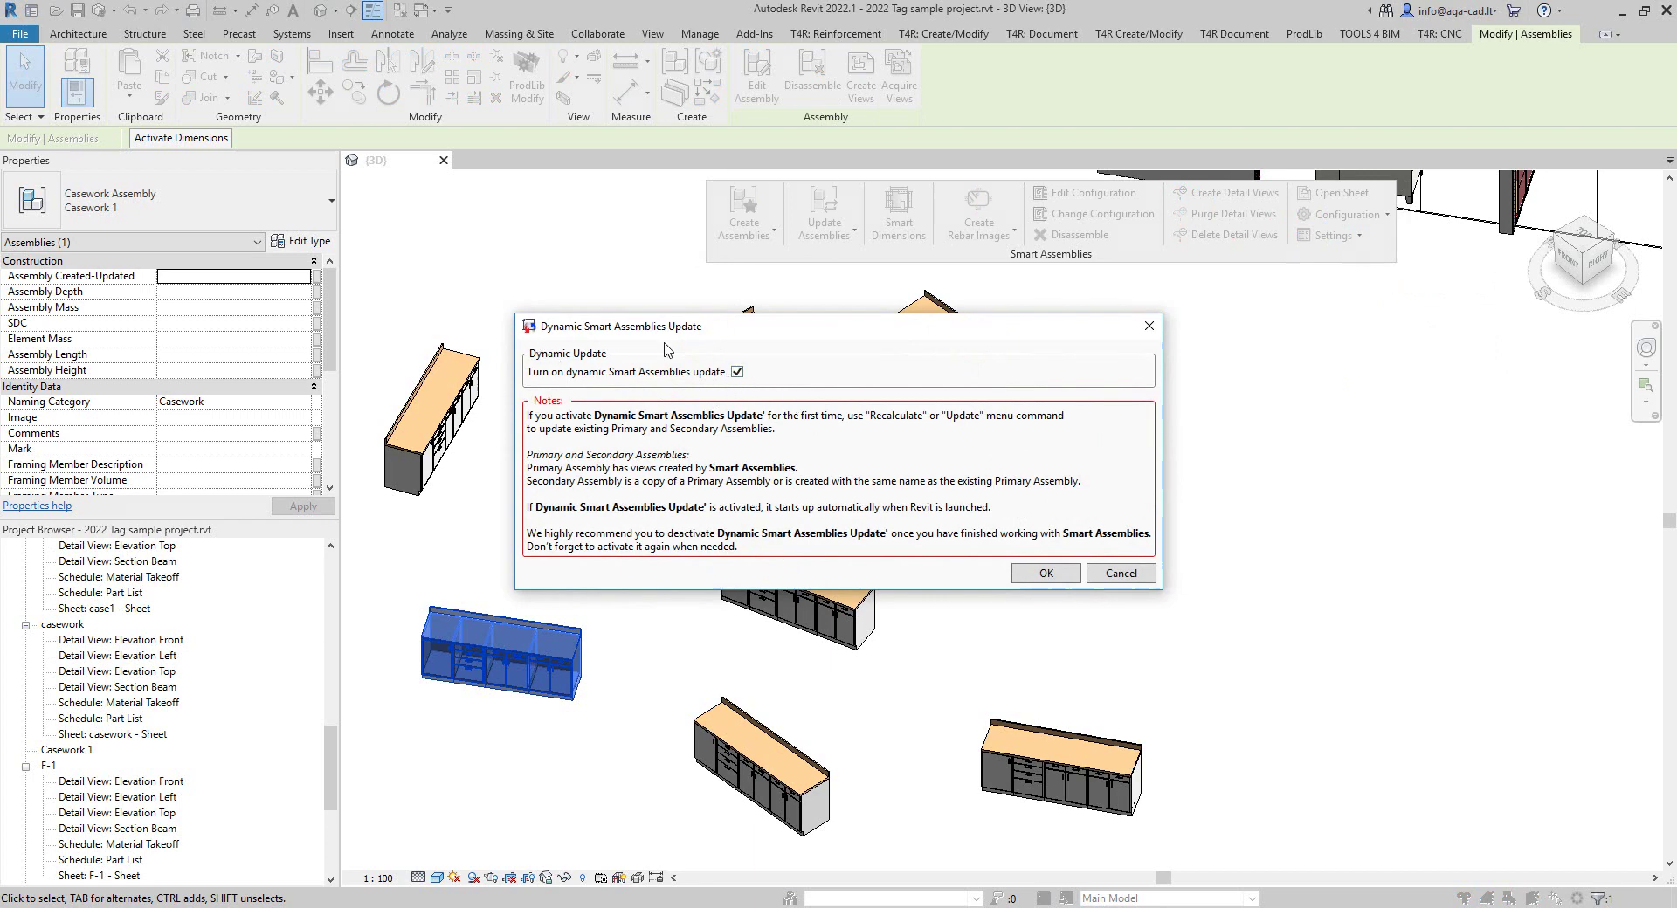
click(1119, 579)
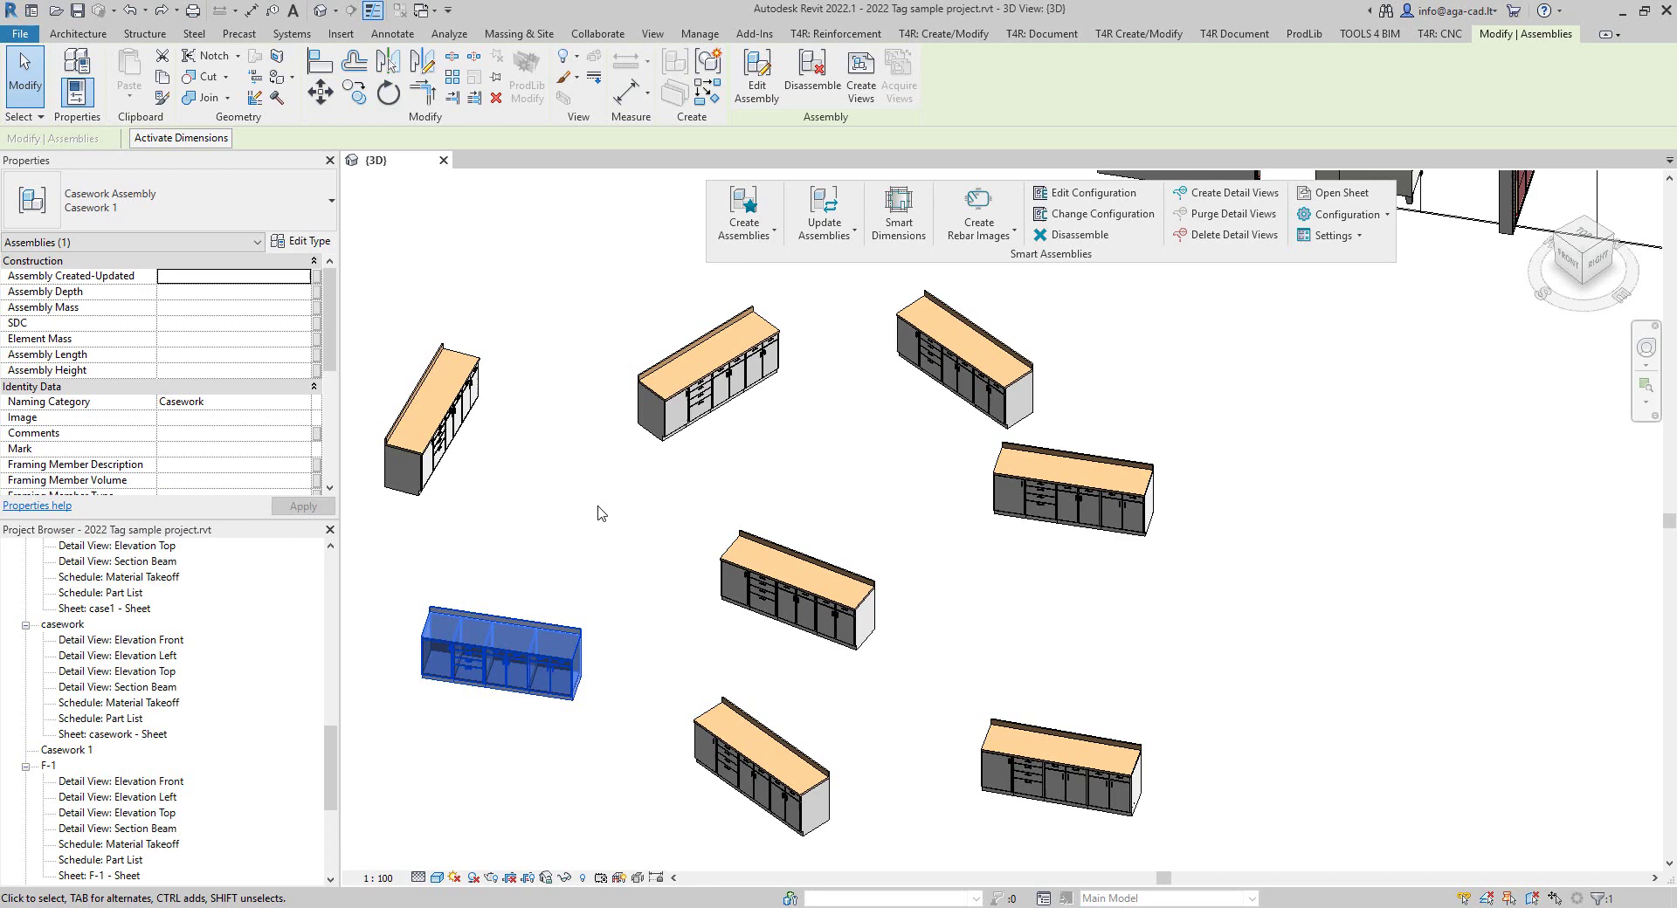
Create a smart assembly from the lower-left casework using the Casework configuration, closing the report.
click(481, 766)
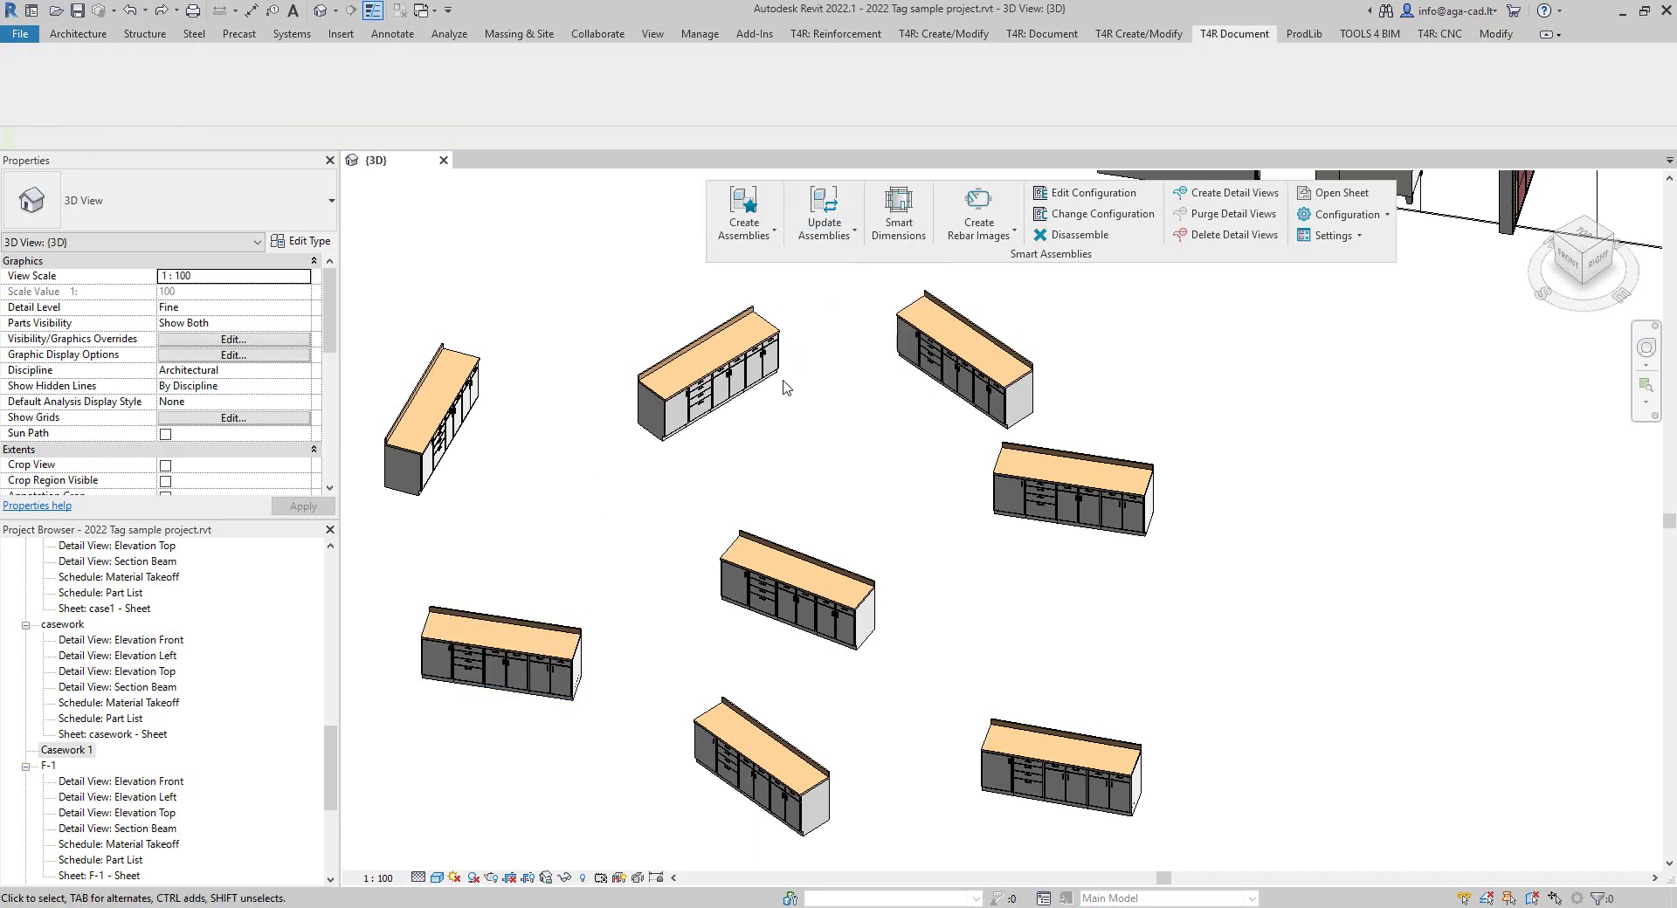
click(524, 651)
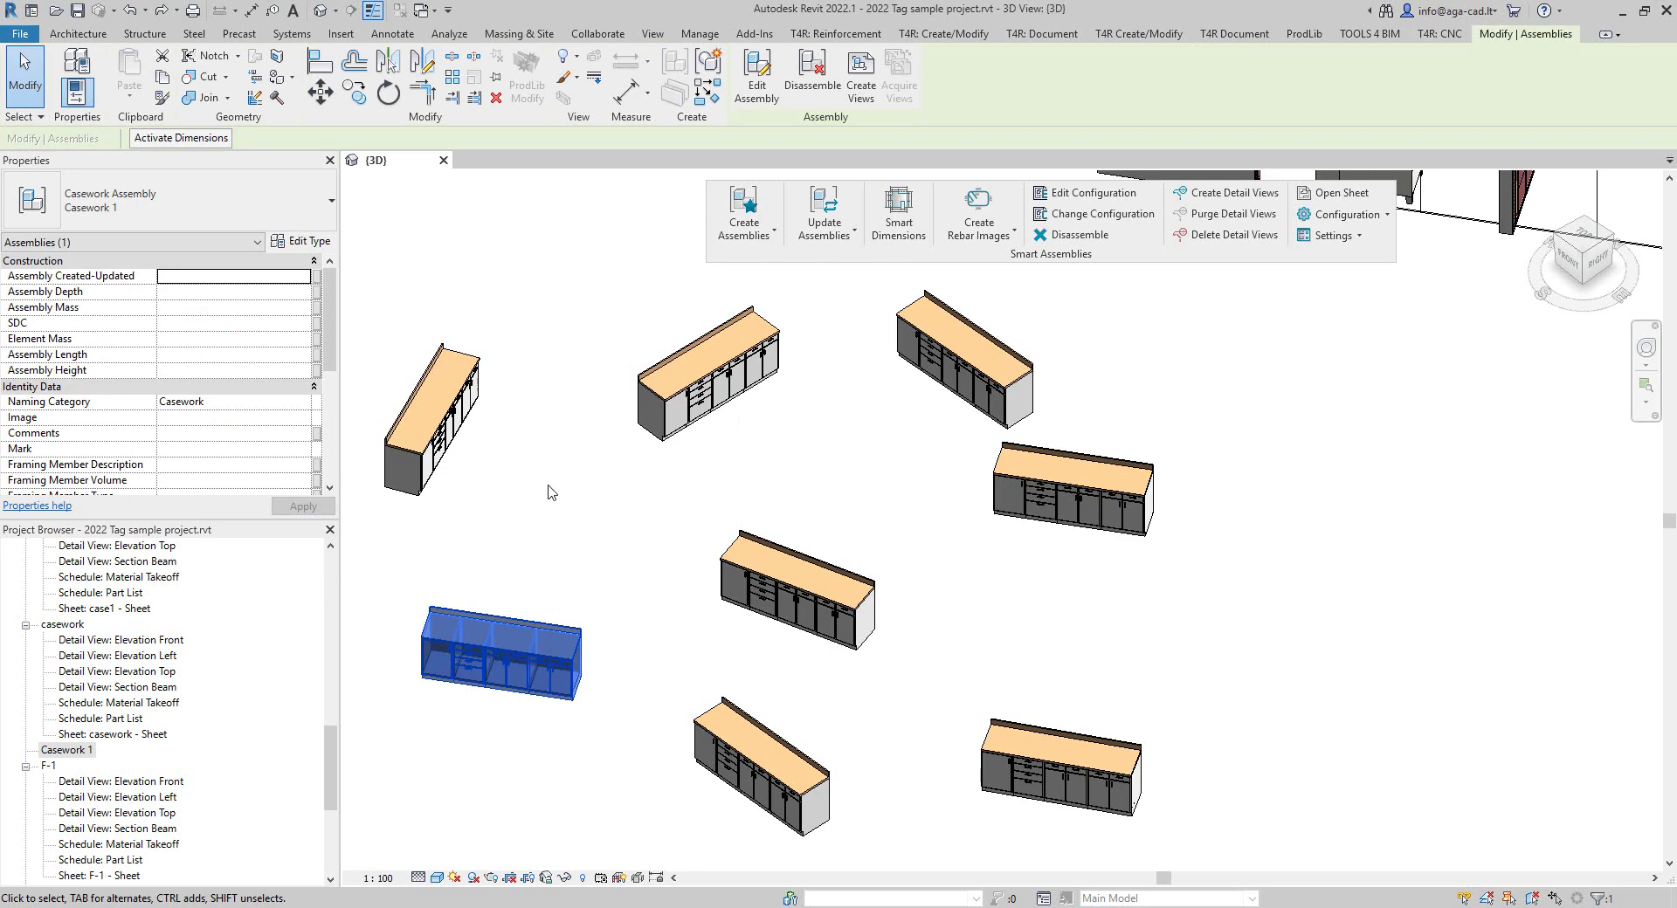
click(744, 210)
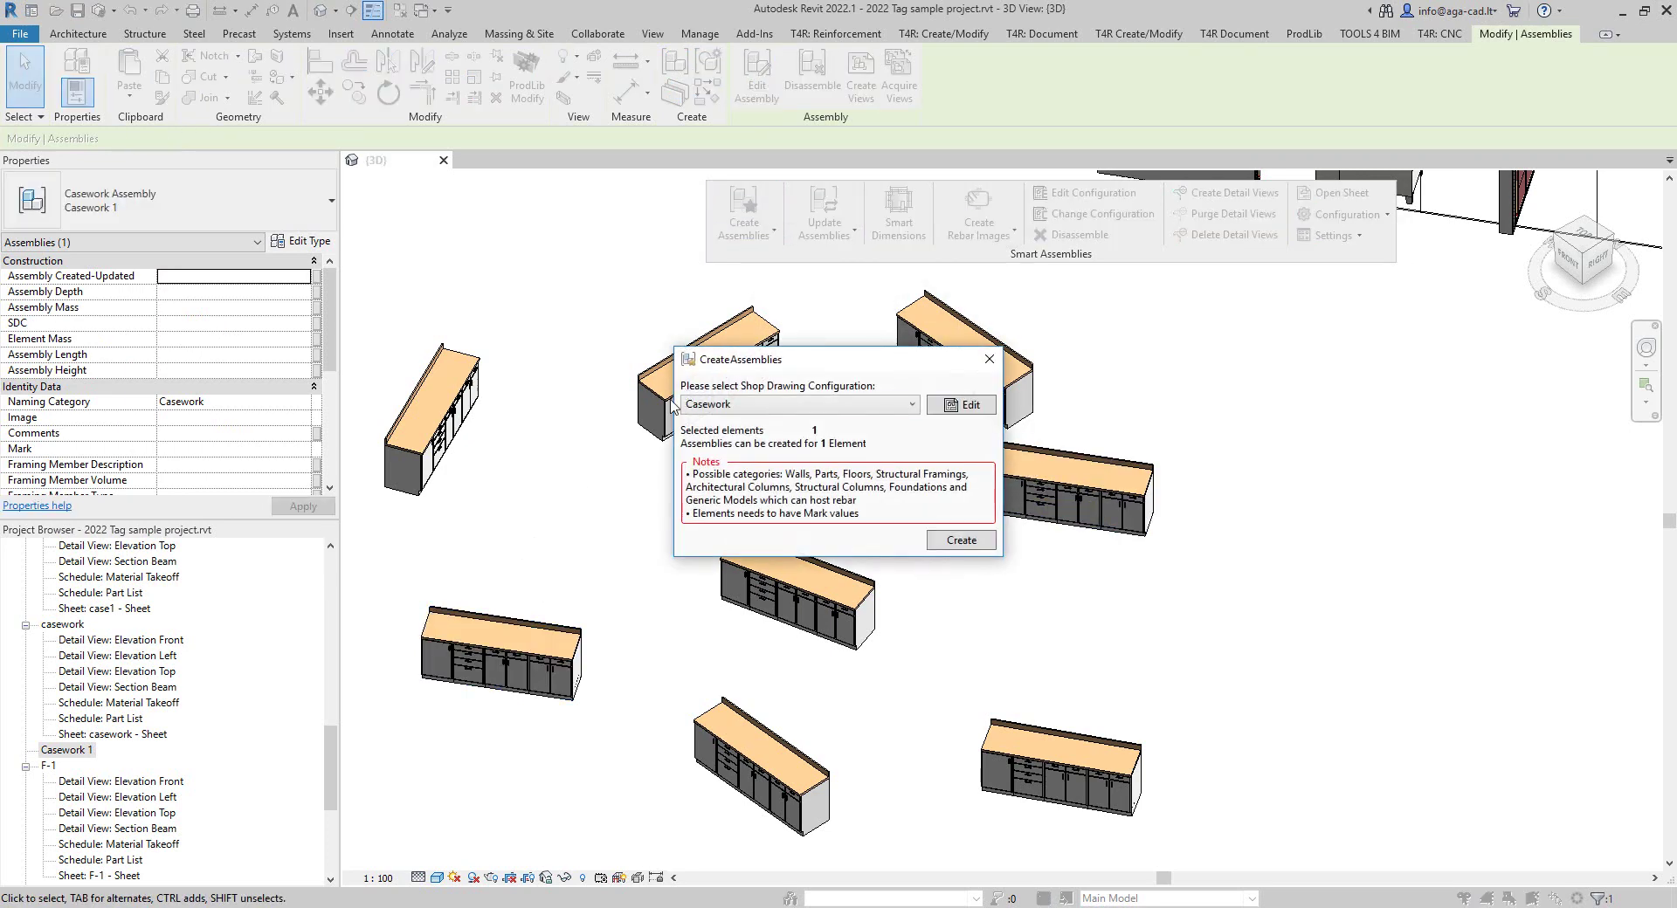
click(952, 542)
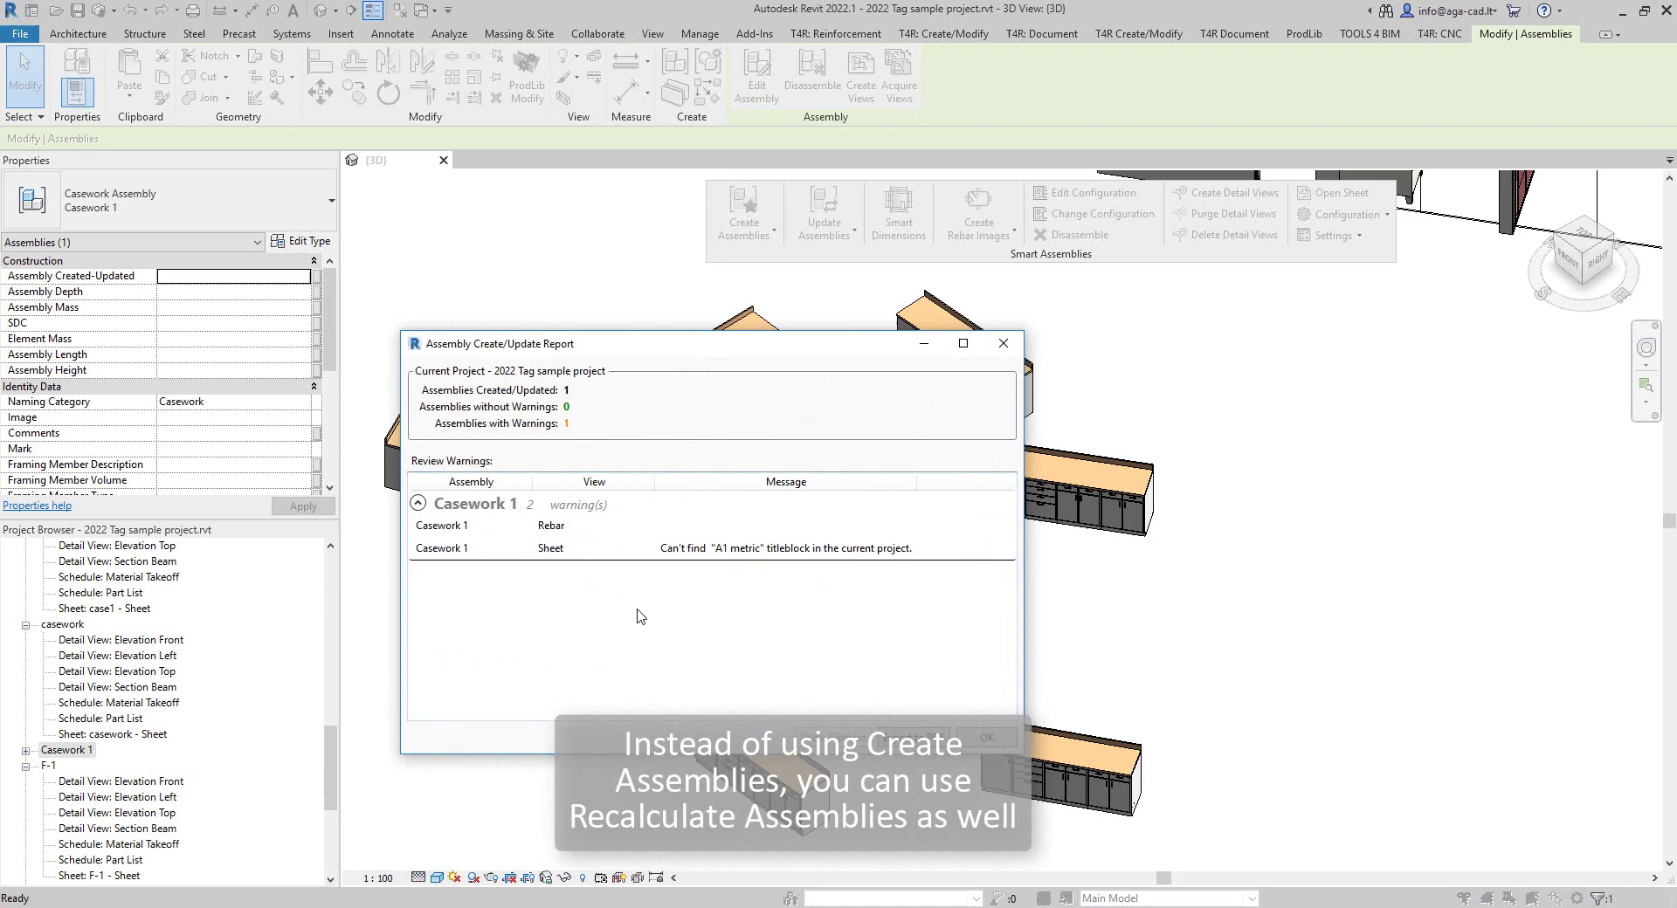
key(Return)
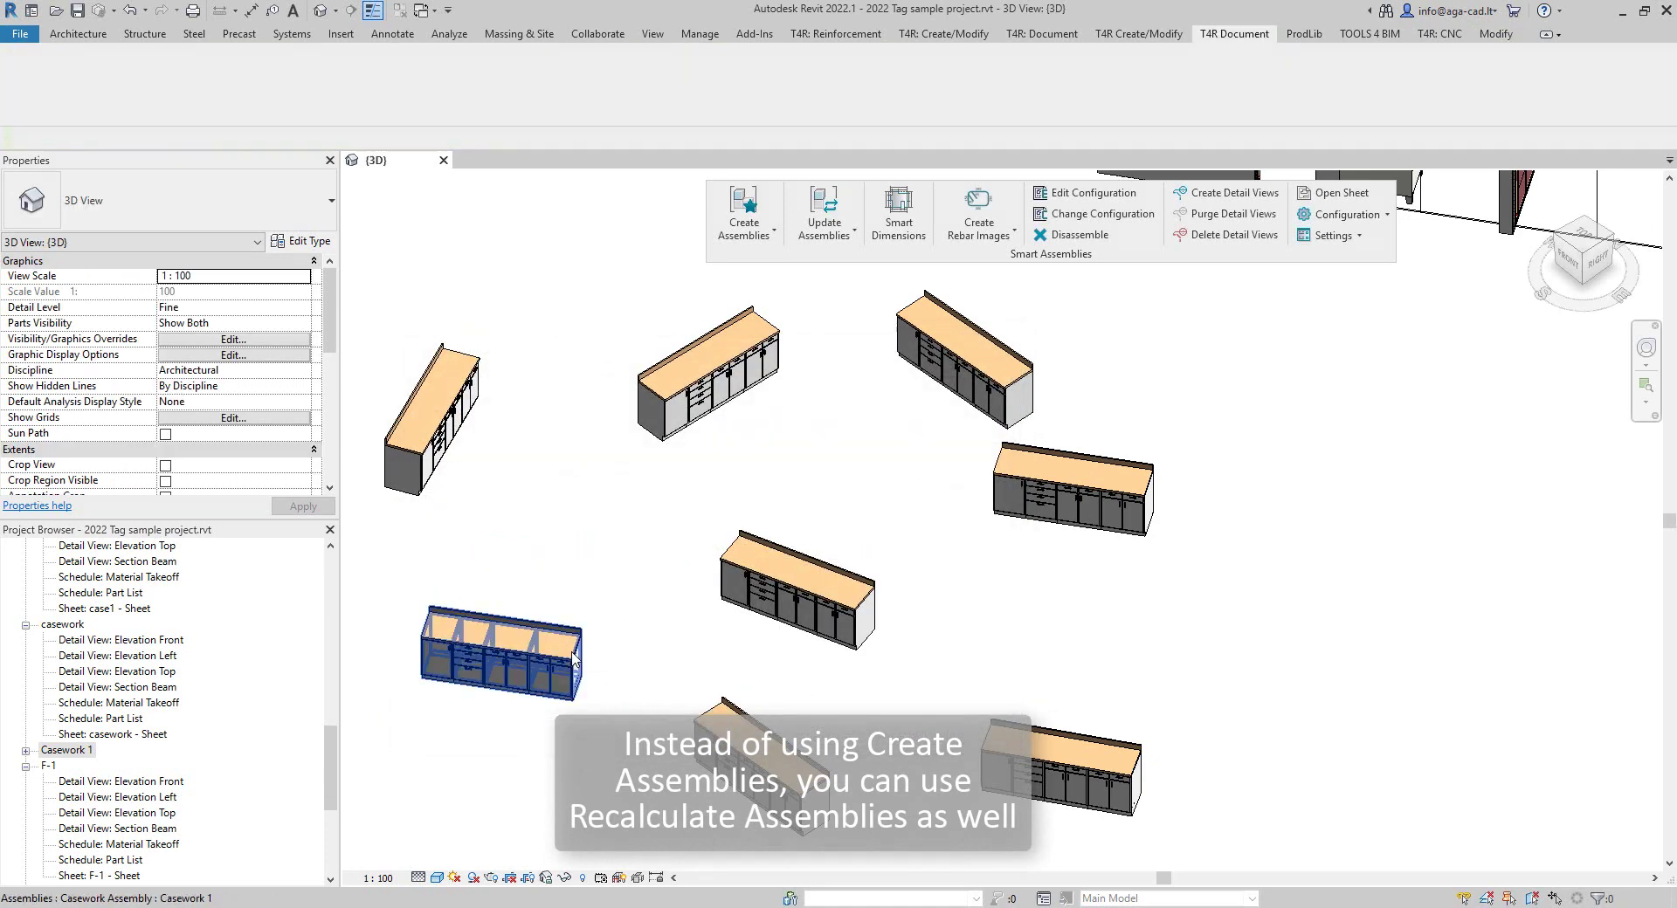
click(572, 651)
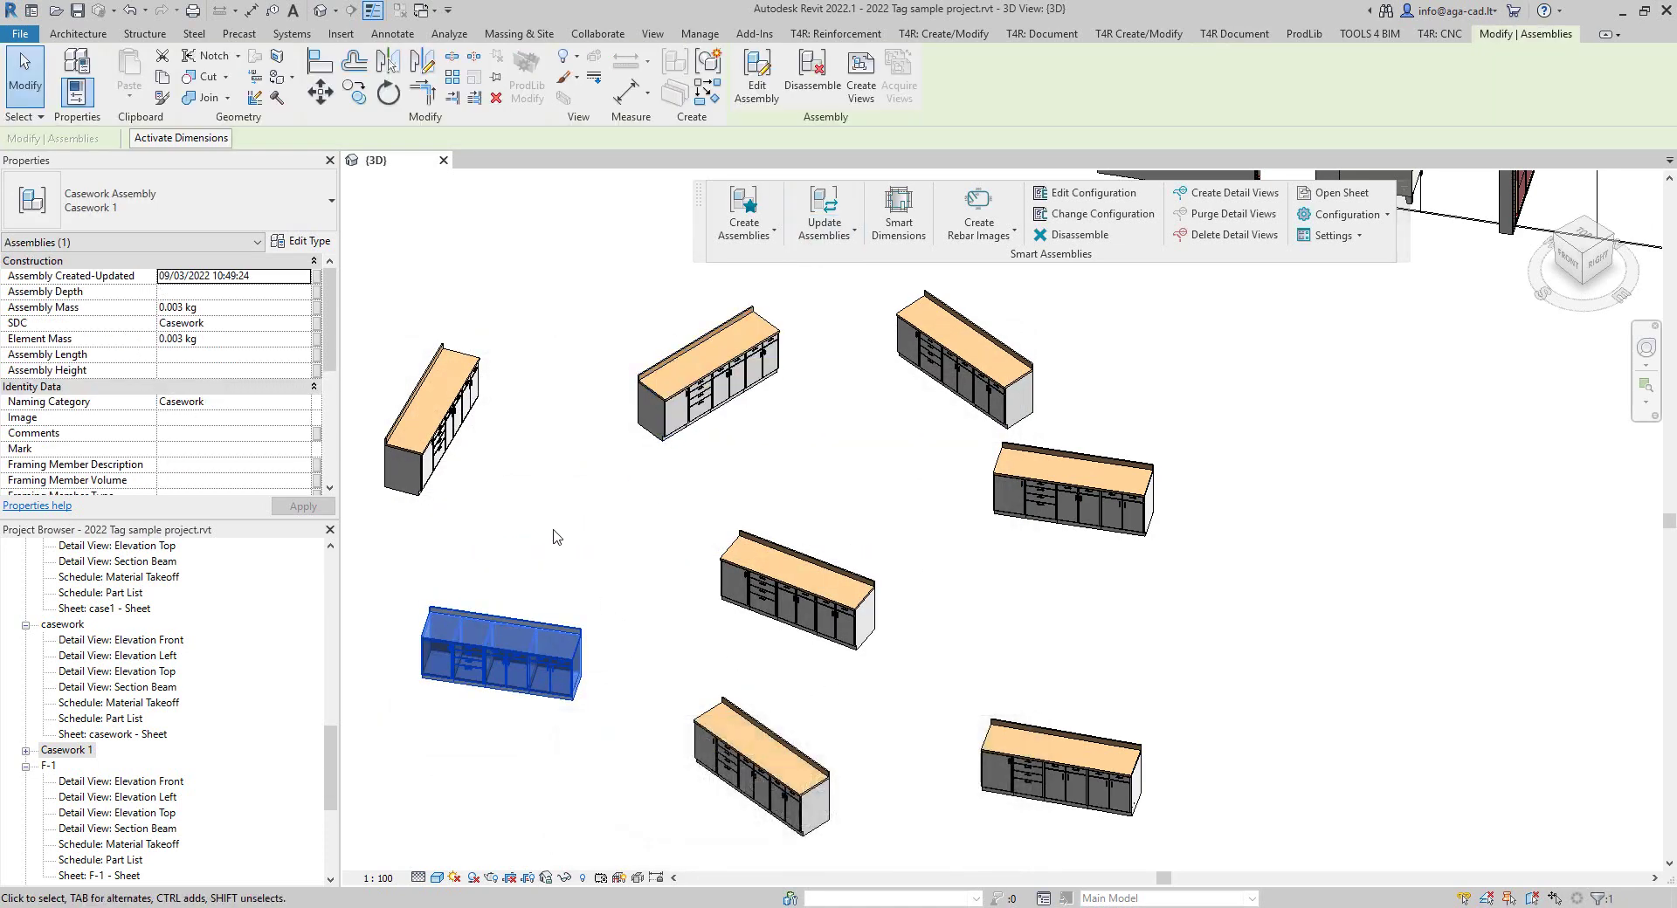
Open Casework 1's Detail View: Elevation Front from the Project Browser.
click(85, 753)
double_click(85, 751)
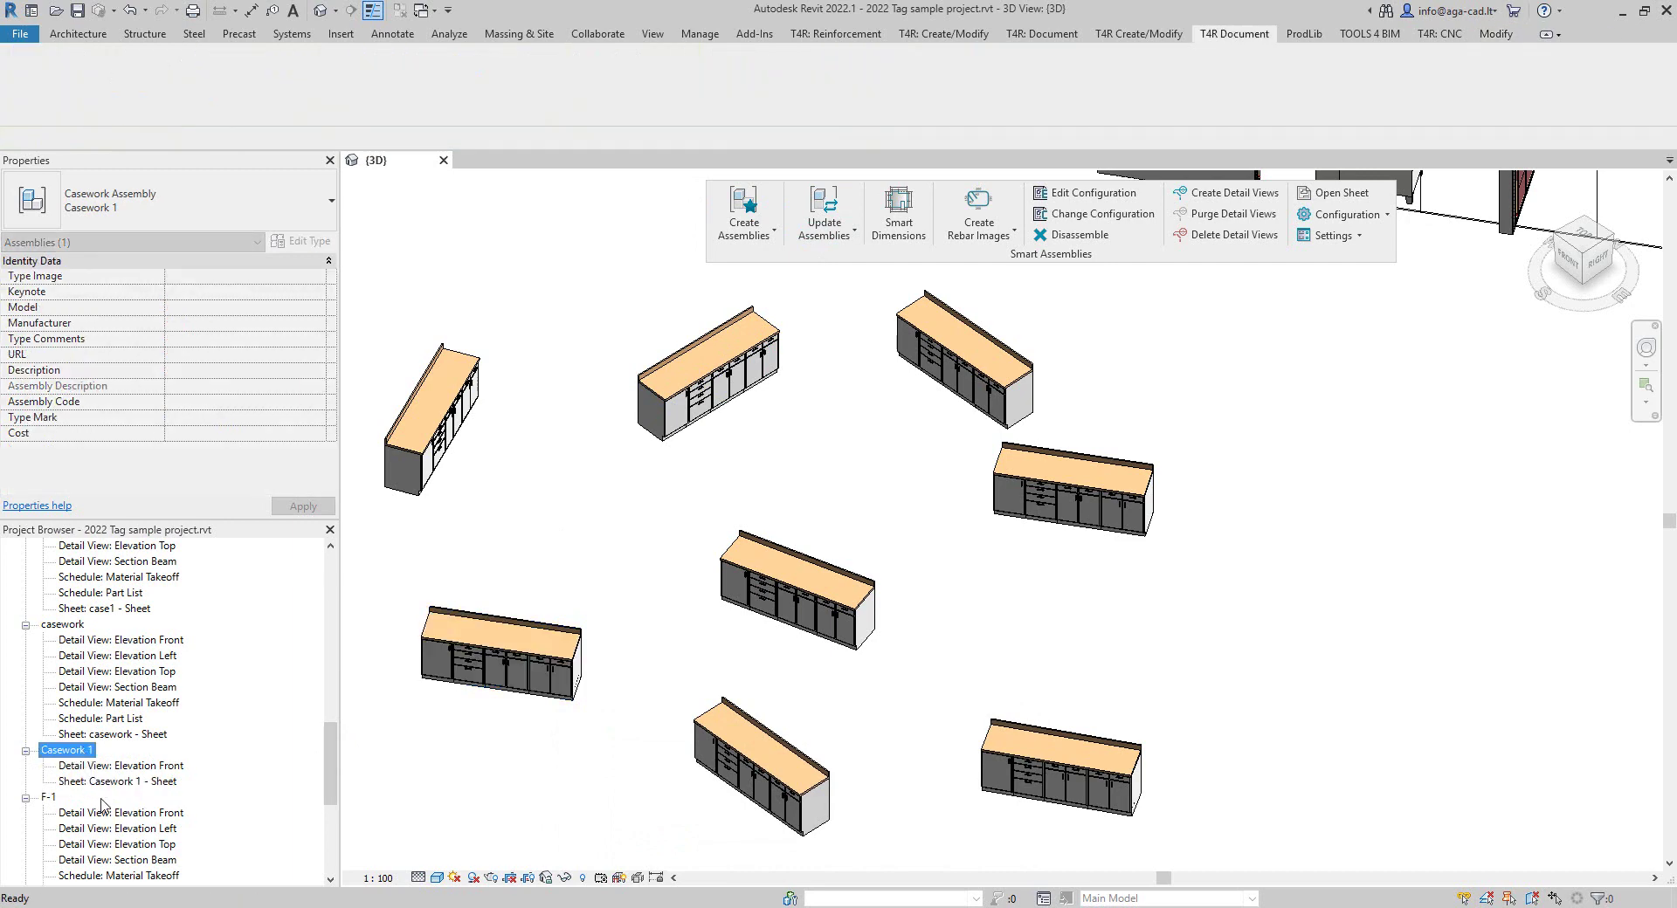
double_click(131, 767)
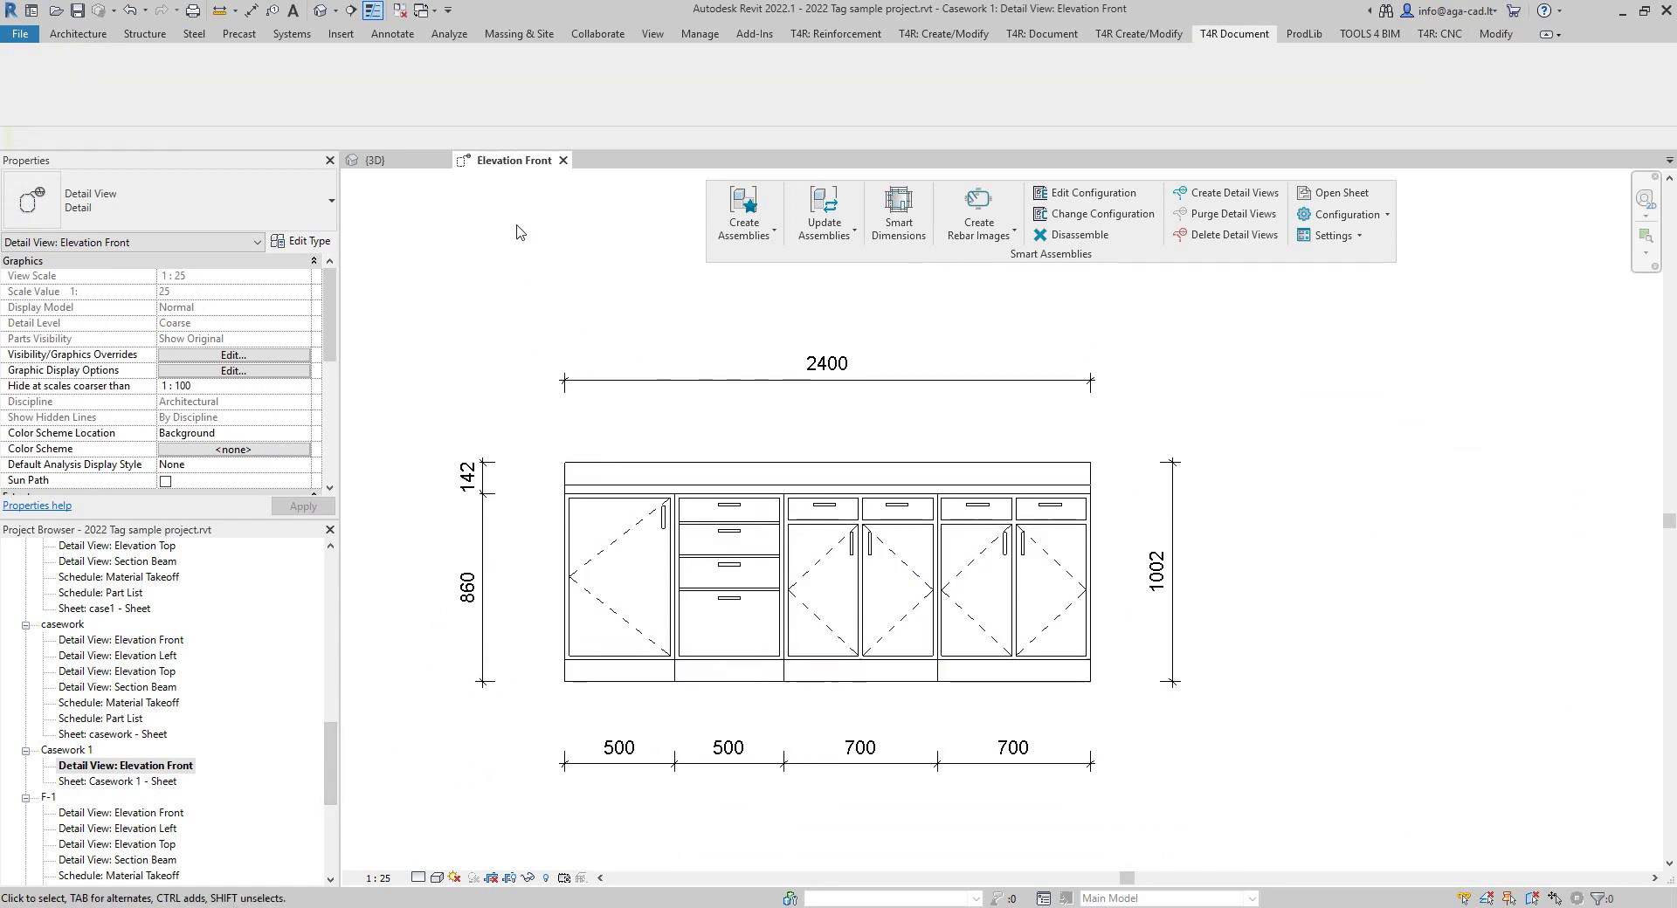
Return to the {3D} view and select the lower-left casework assembly.
click(375, 159)
shift+middle_drag(591, 480, 543, 587)
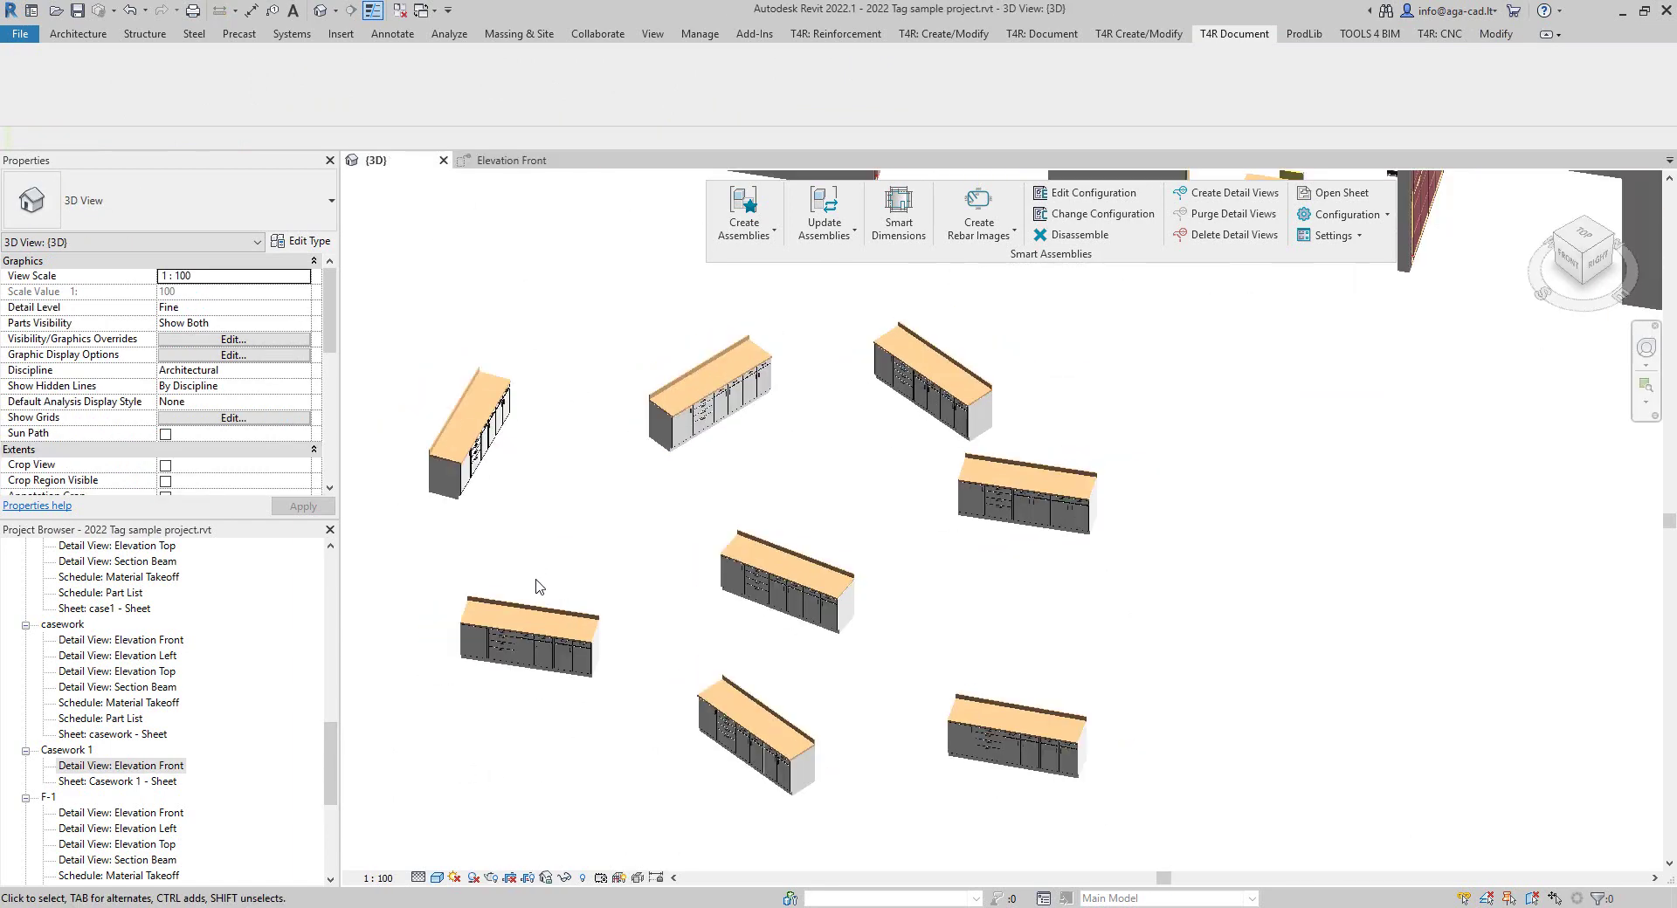
click(531, 676)
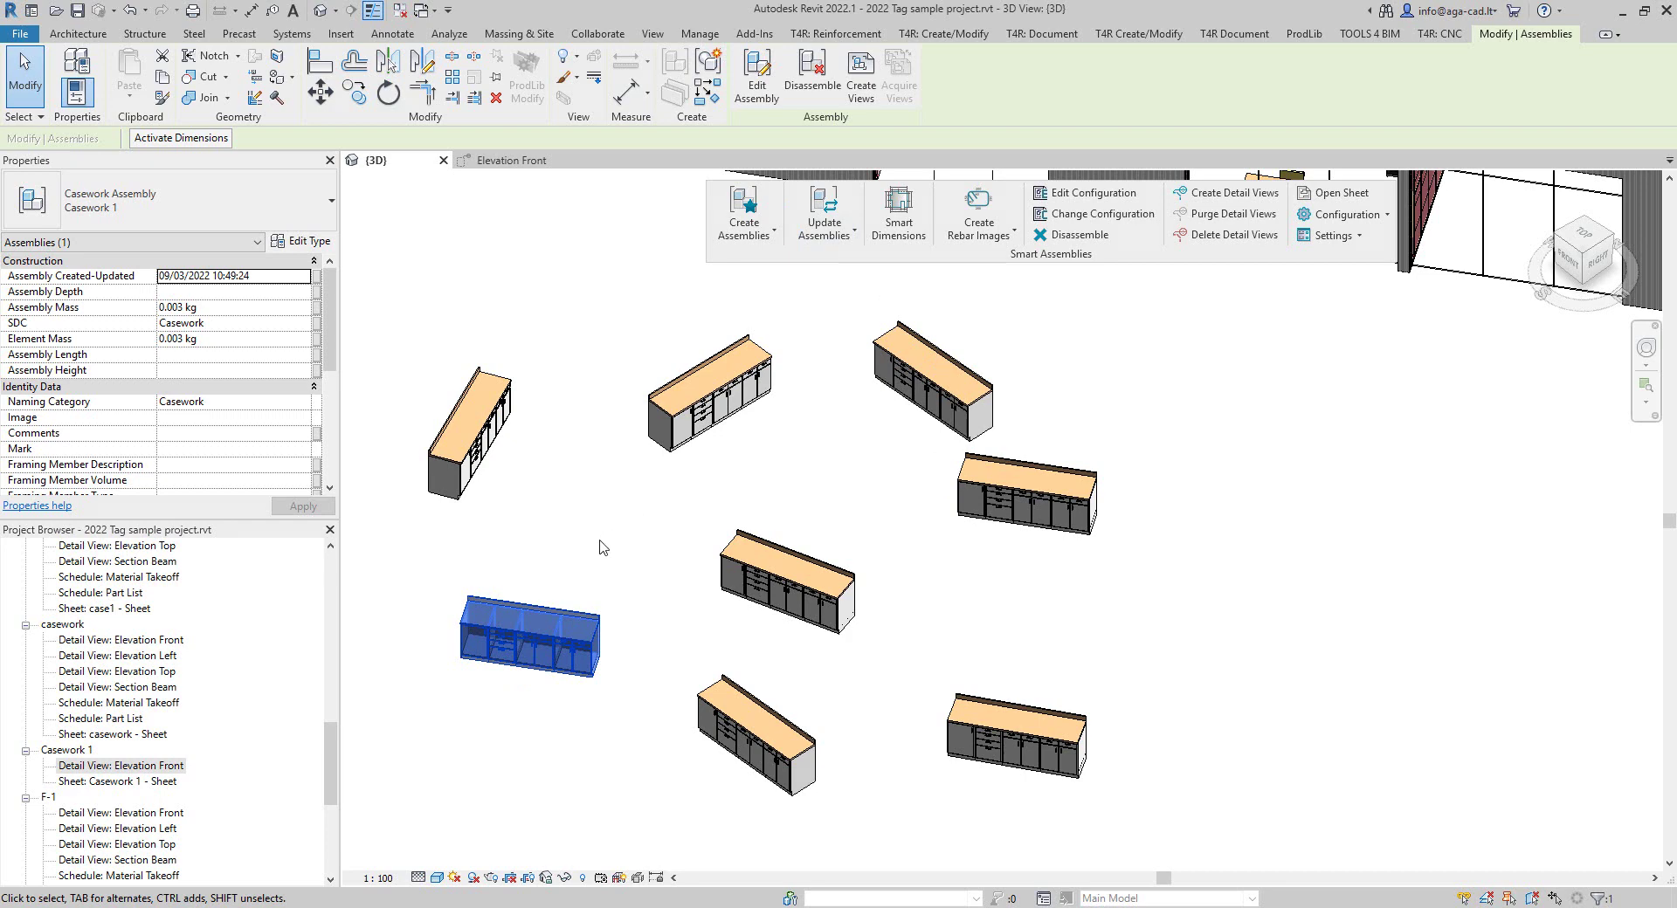
right_click(553, 565)
mouse_move(774, 293)
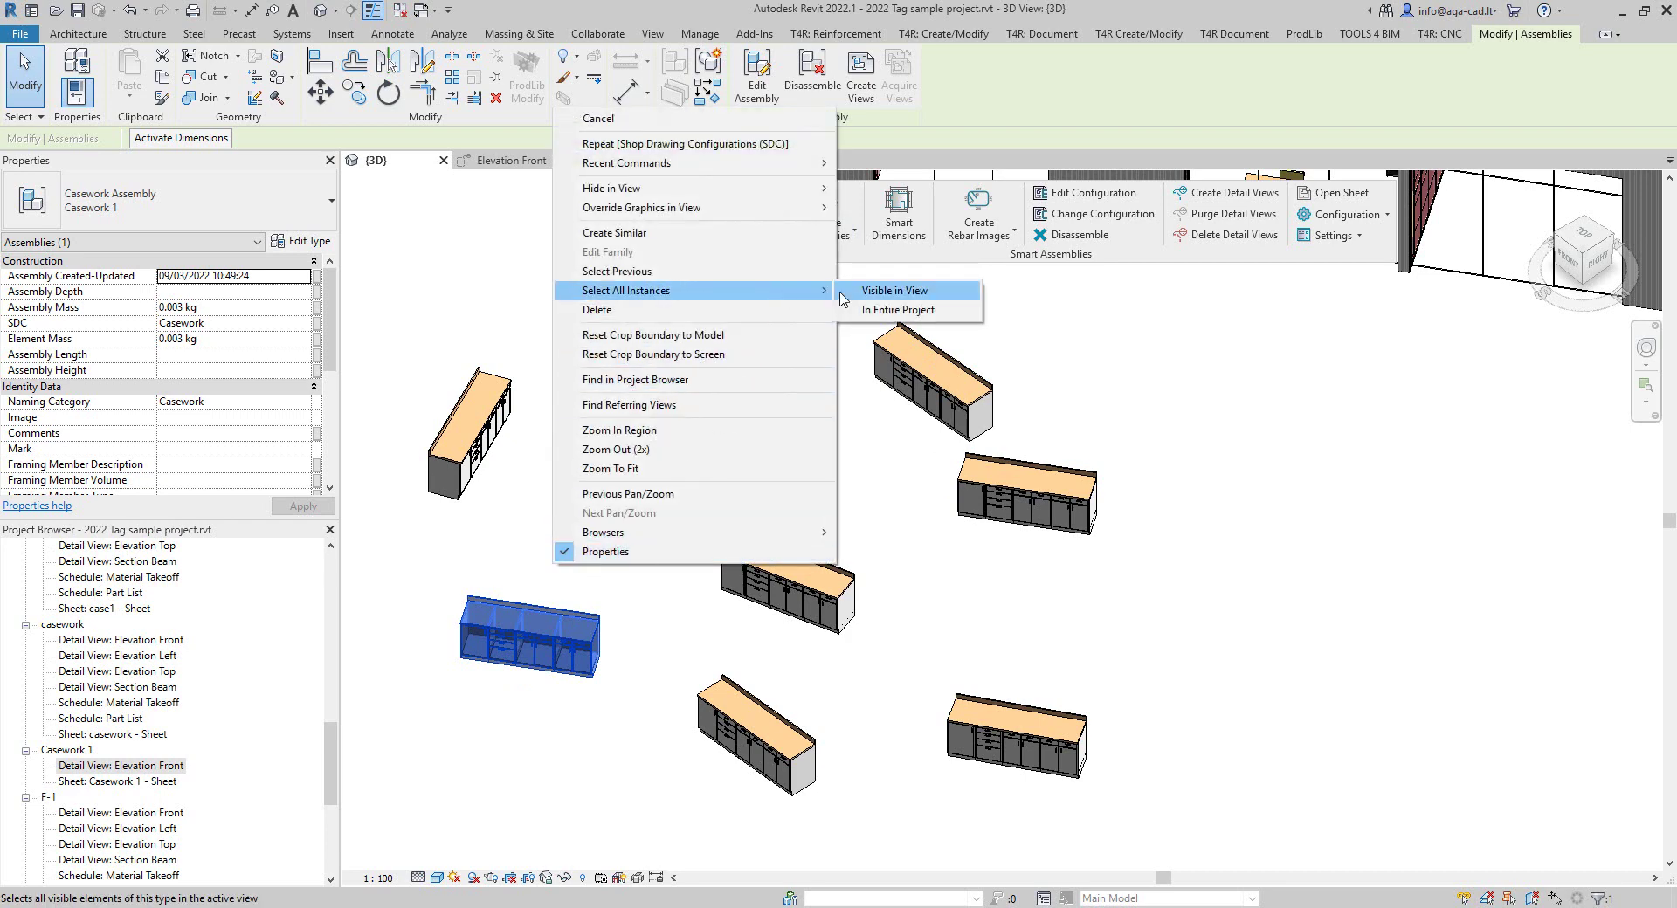
click(895, 290)
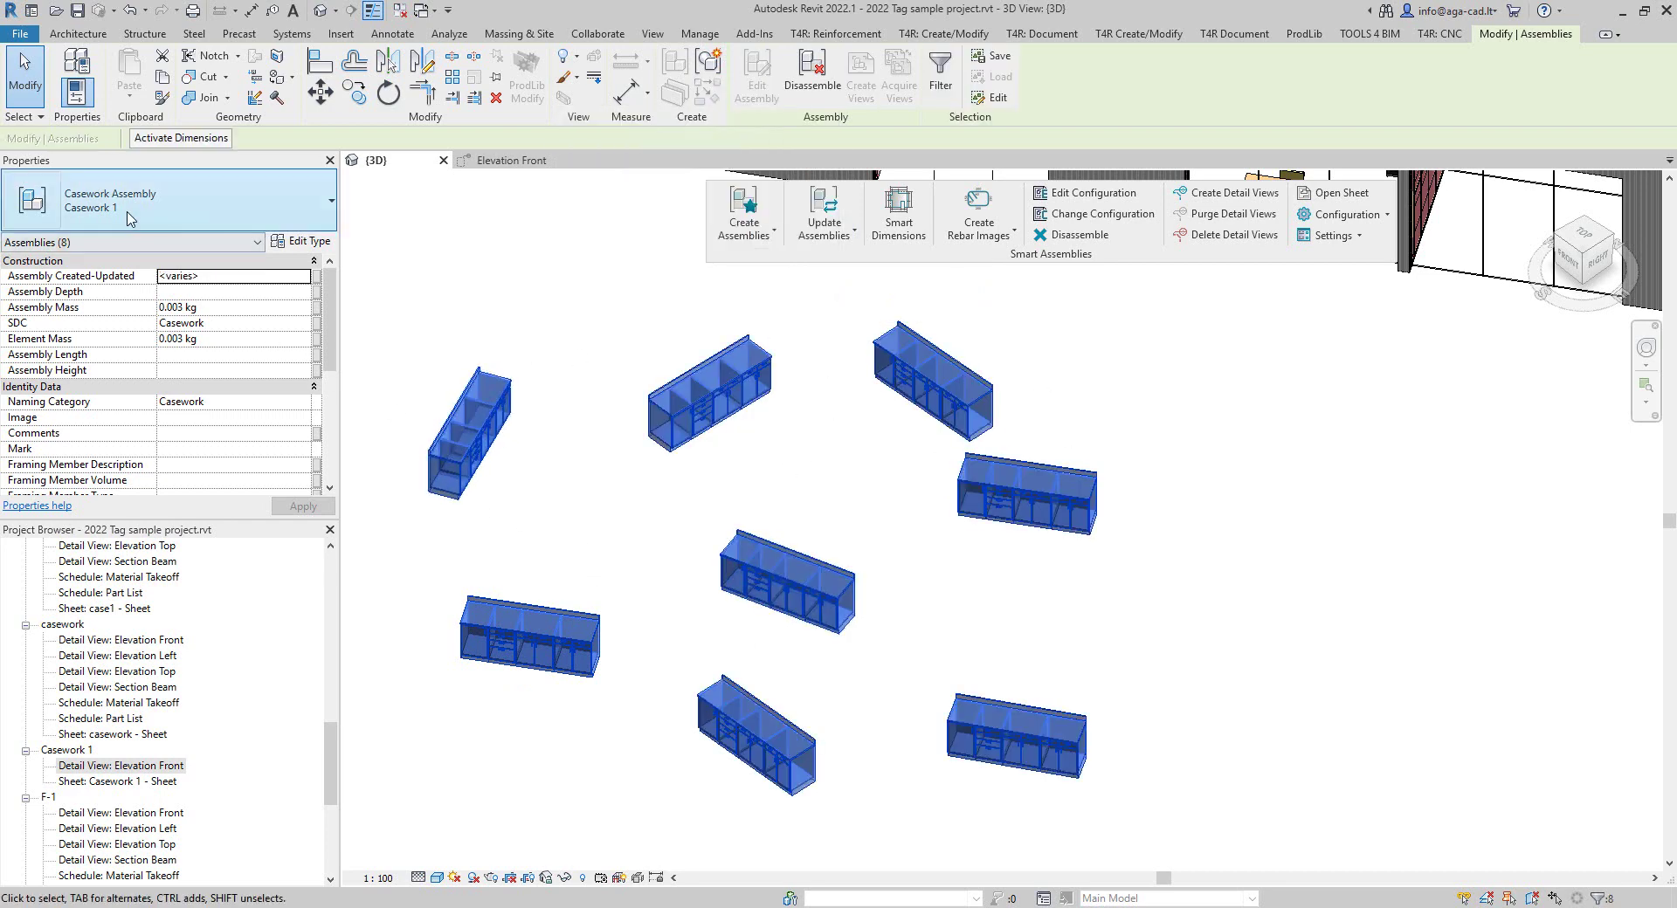
click(550, 538)
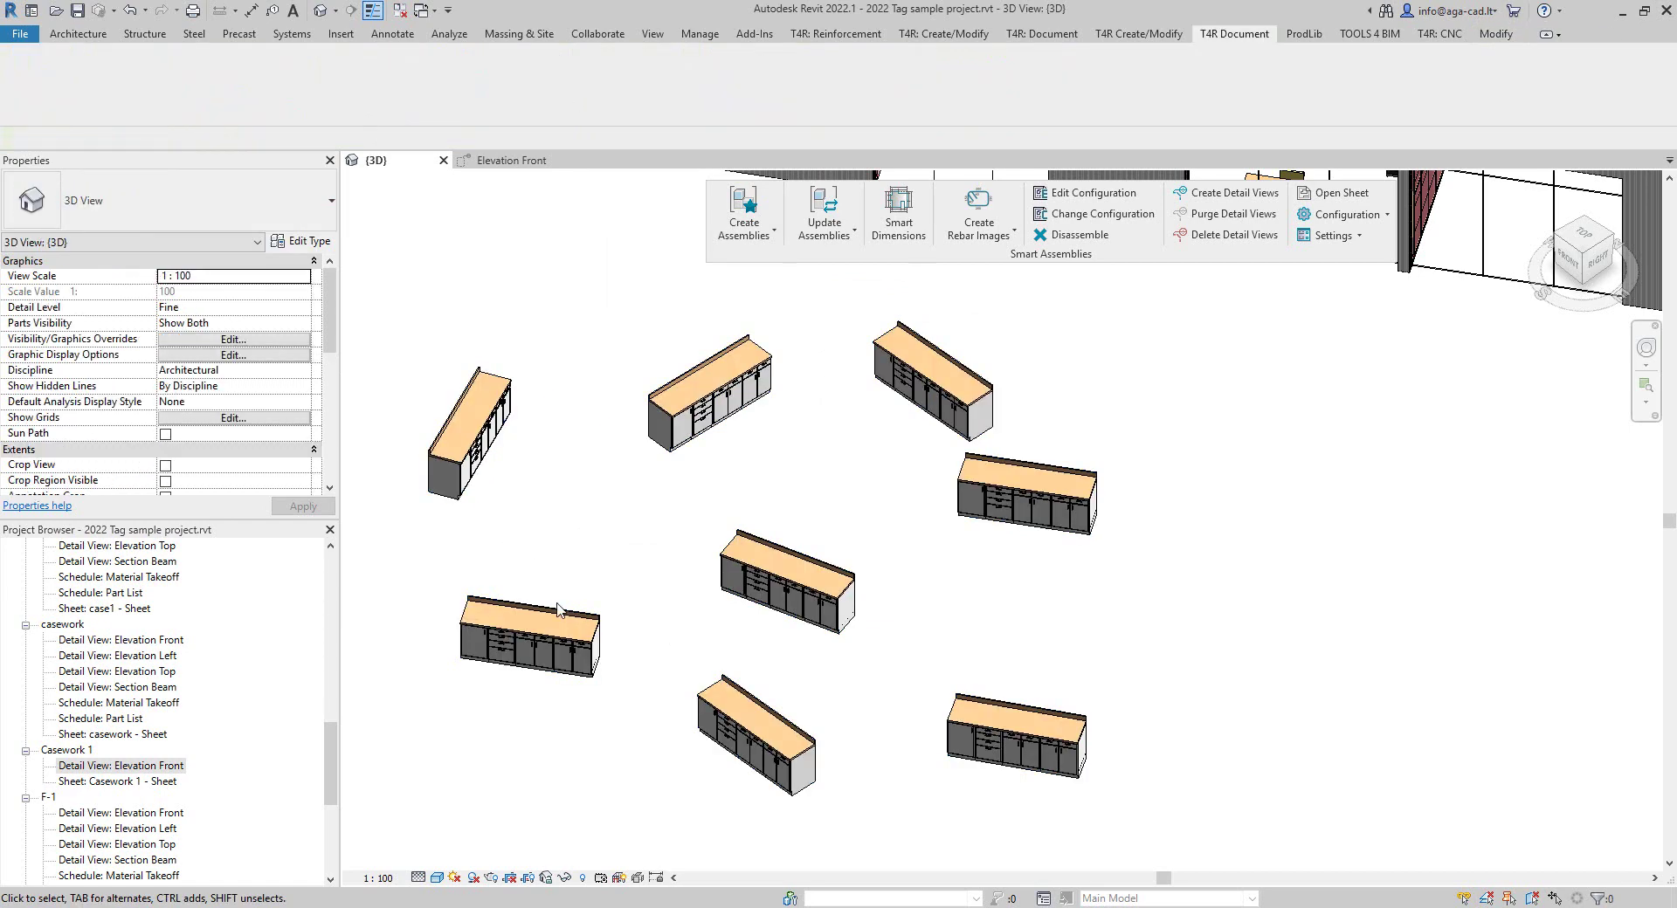
click(554, 612)
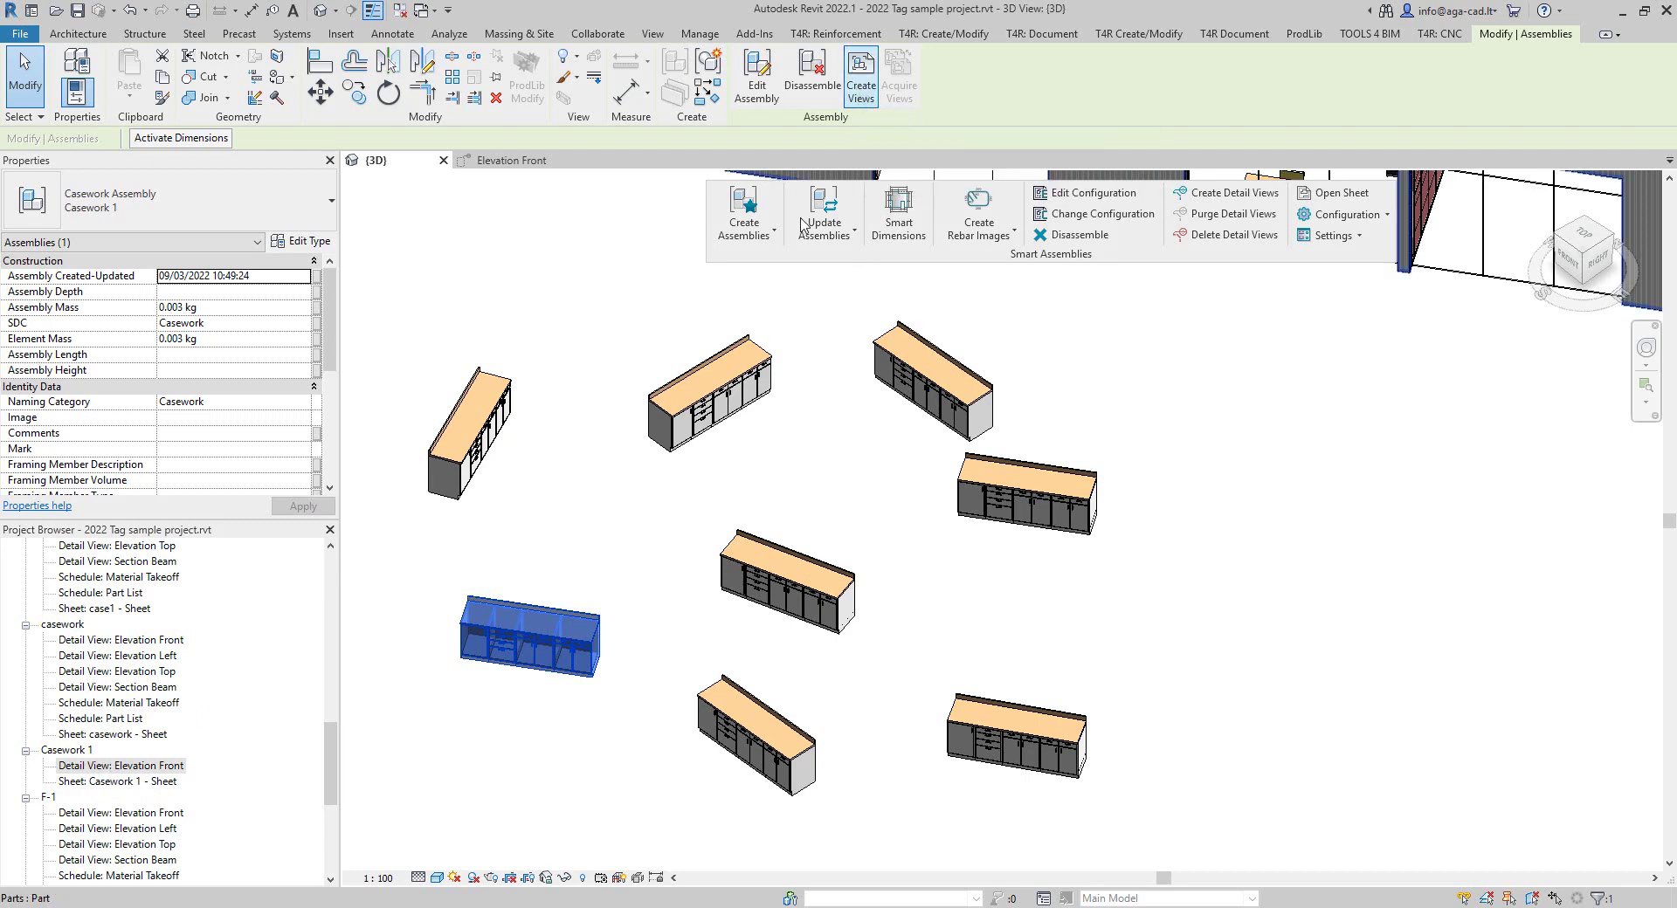
click(744, 375)
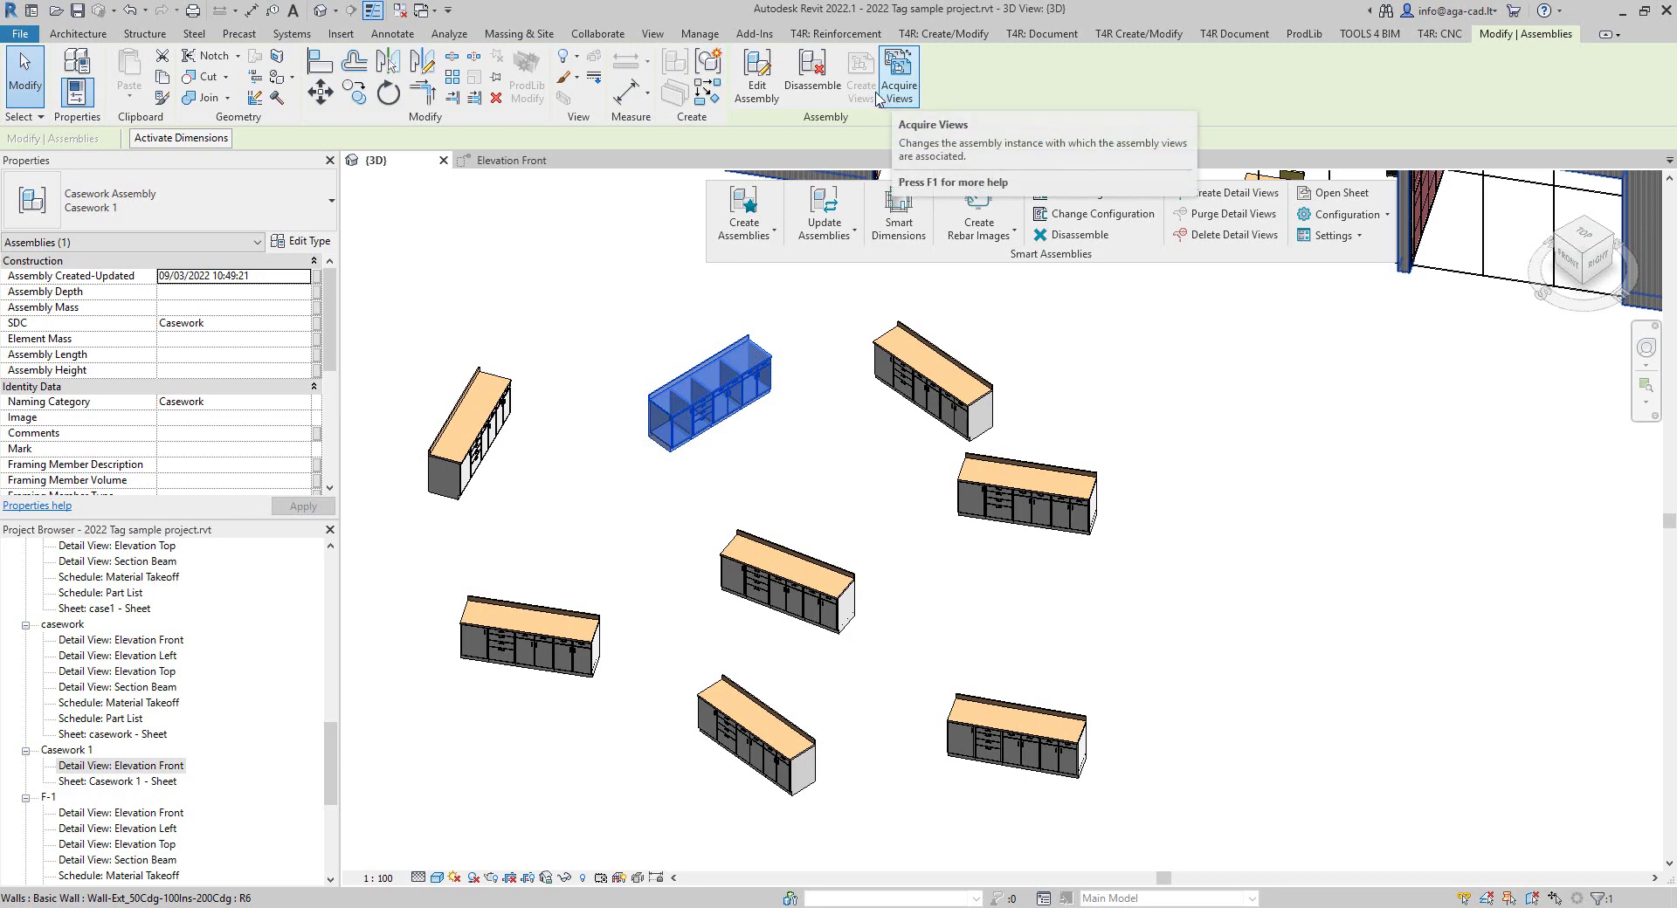
click(645, 557)
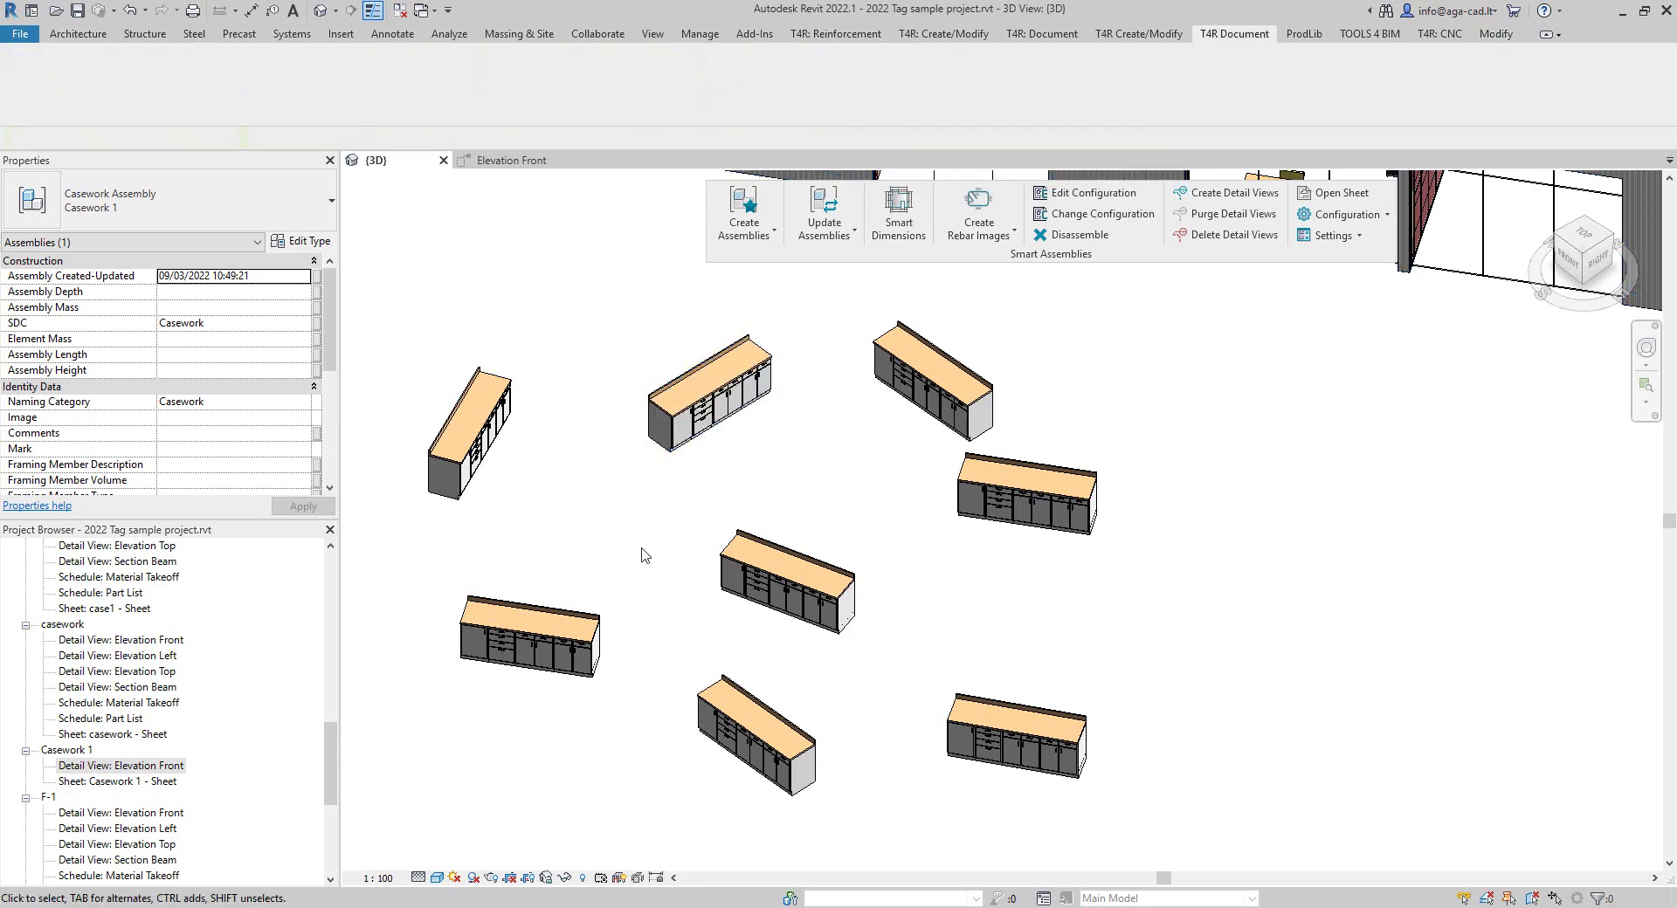
click(602, 639)
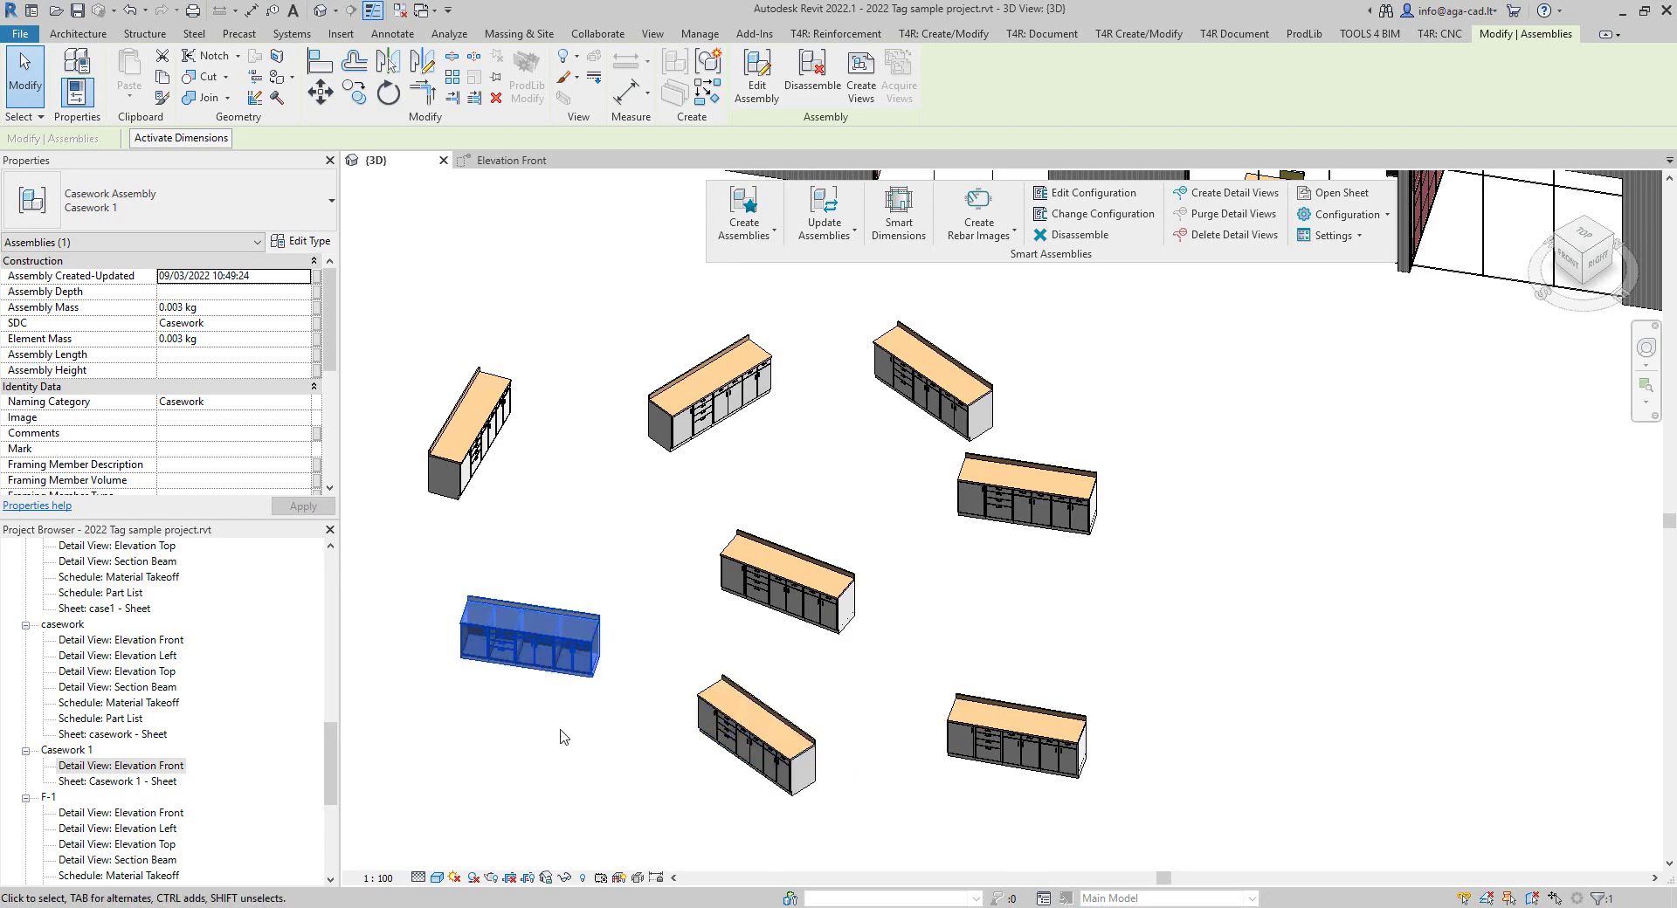
Change the assembly's 4-drawer cabinet to M_Base Cabinet-Single Door 500mm, deleting invalid dimensions, and finish editing.
double_click(523, 662)
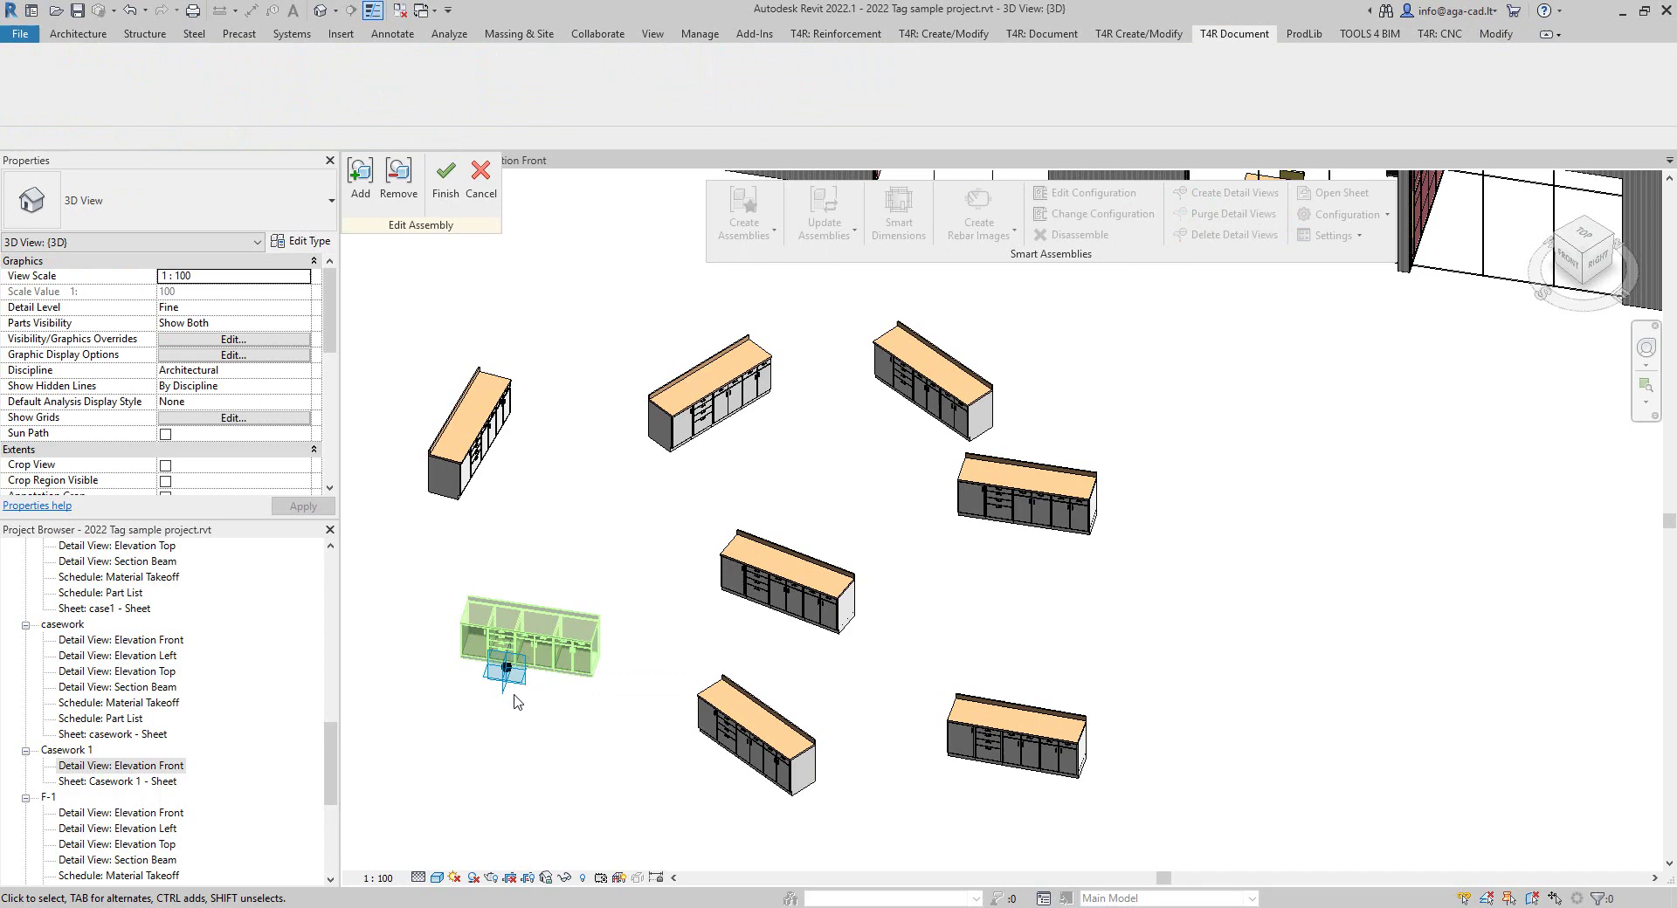
click(510, 655)
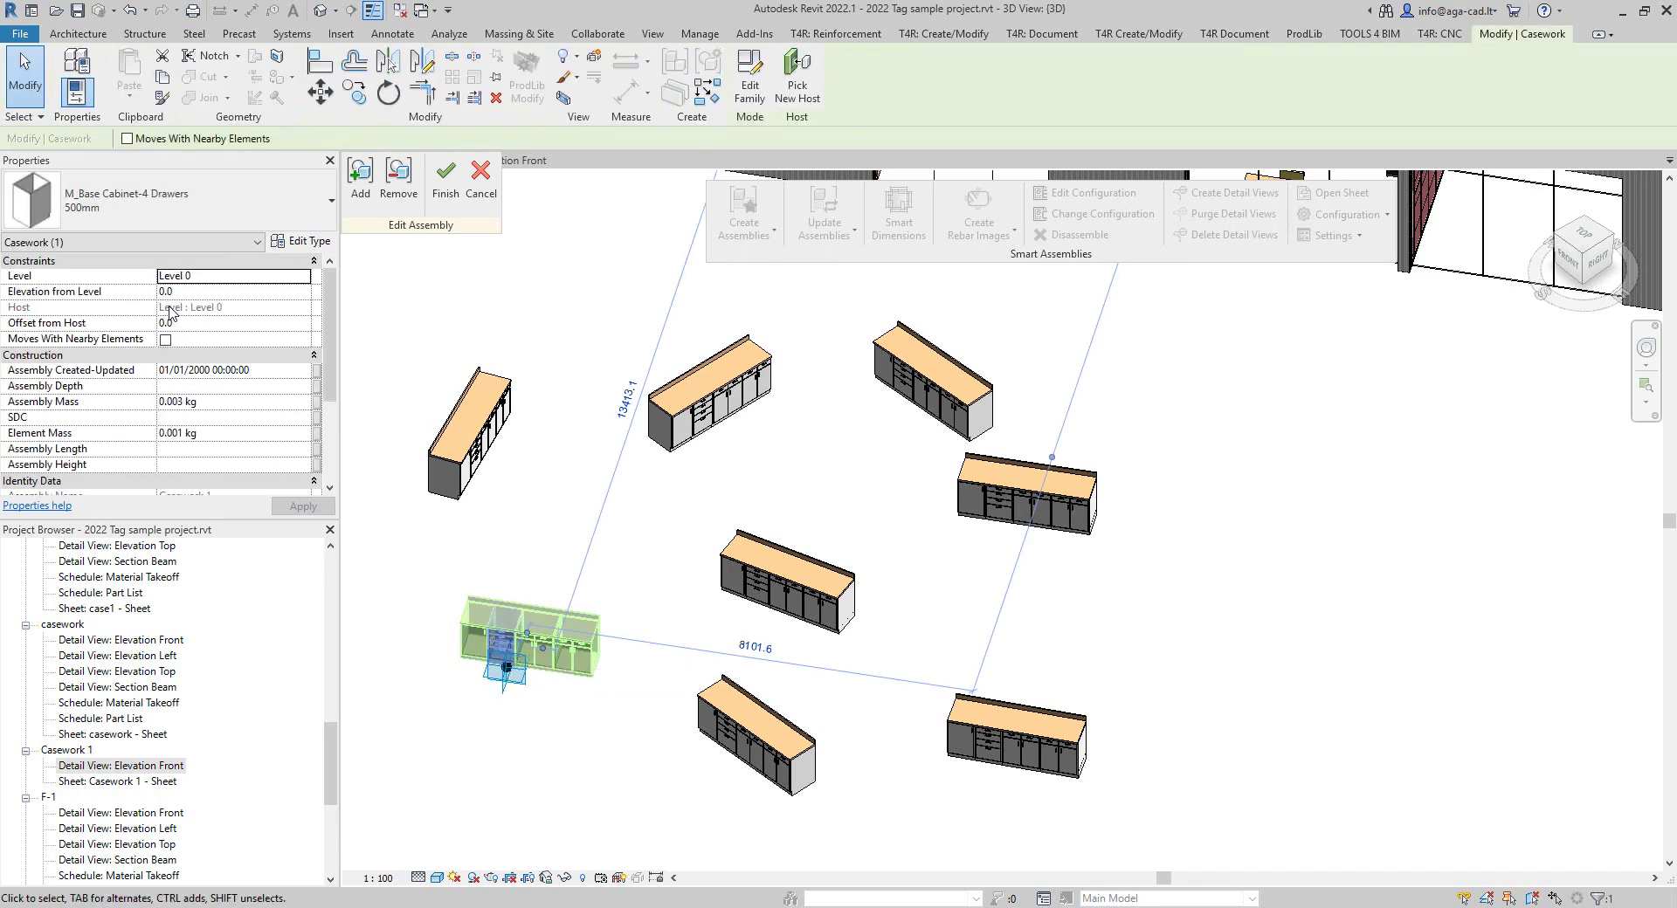
click(218, 221)
scroll(147, 455, down, 1)
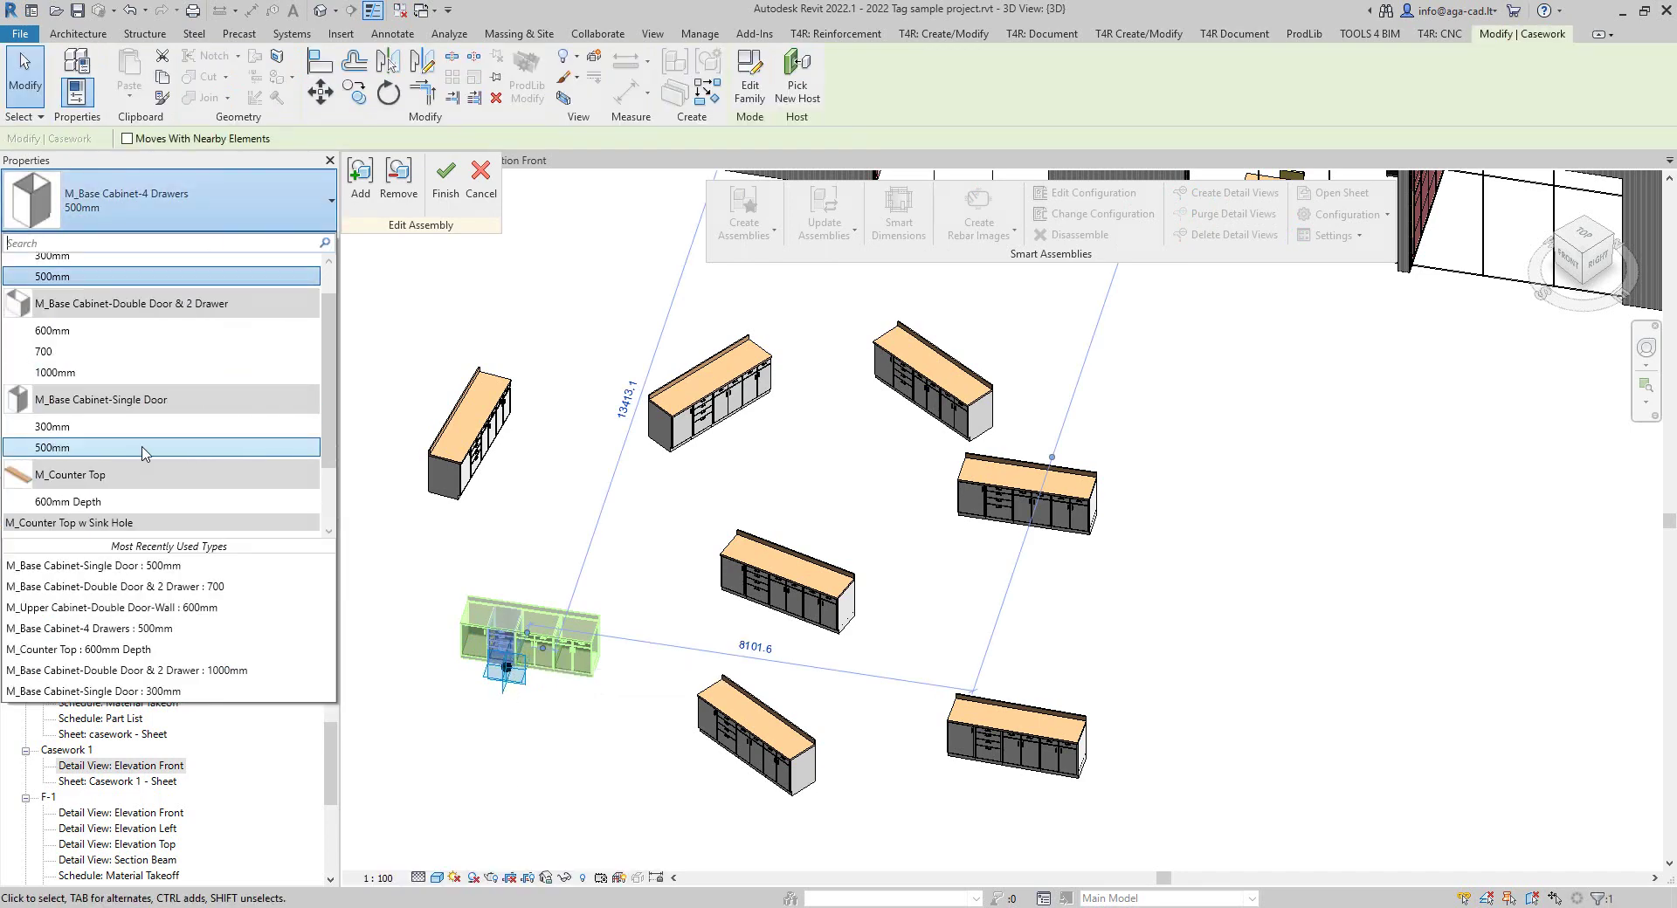
click(144, 449)
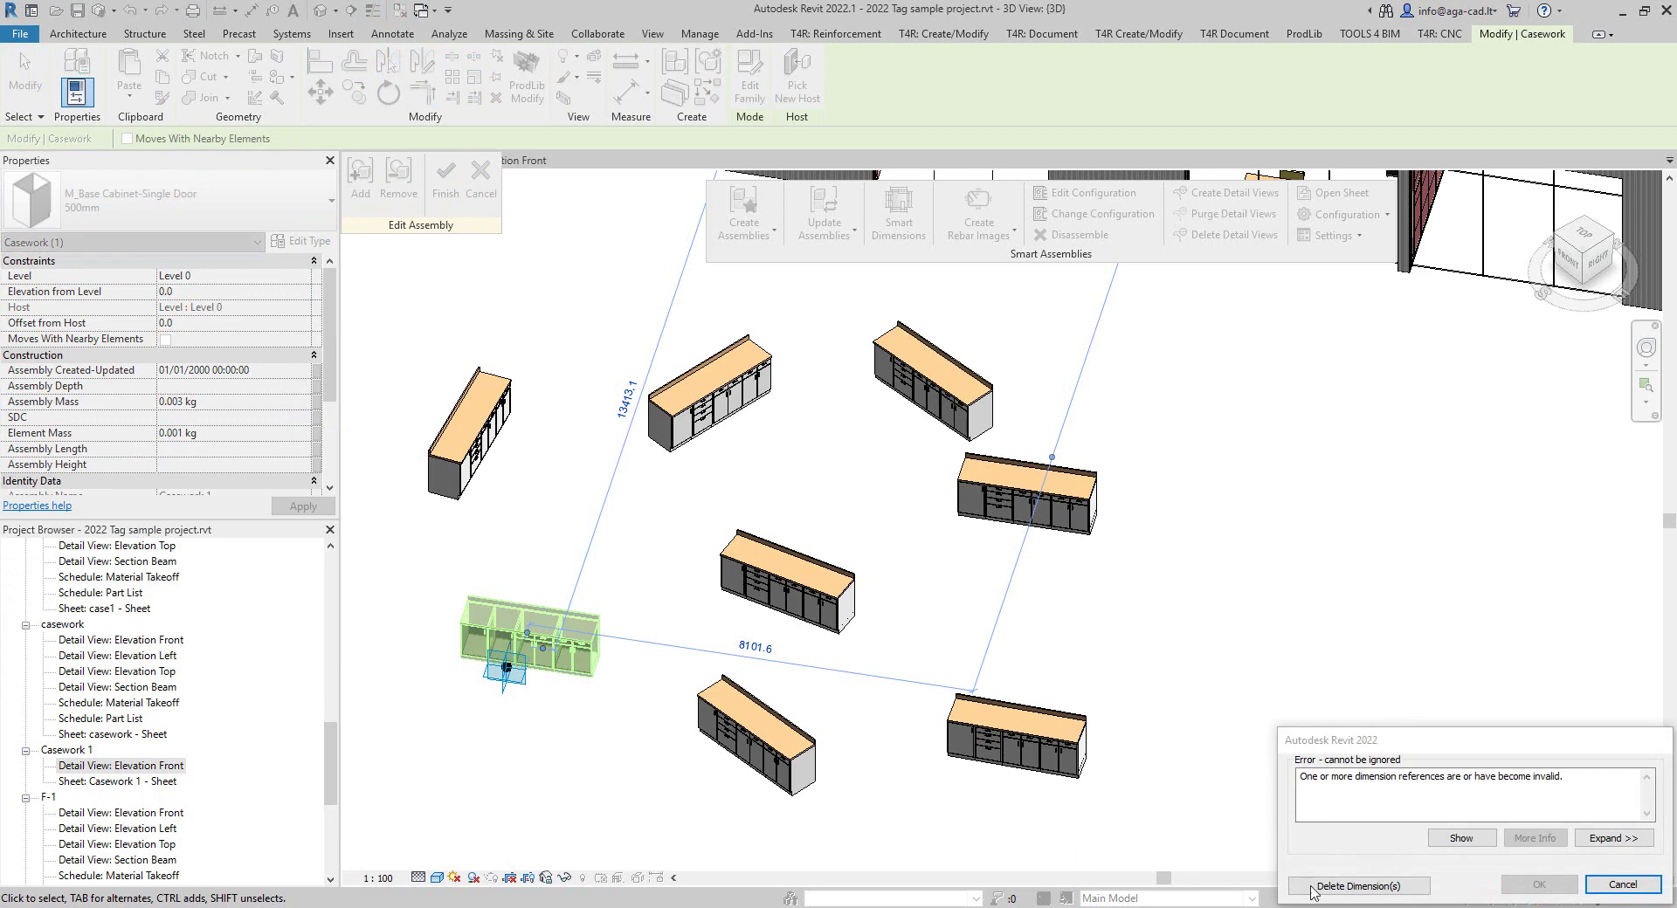
click(1358, 886)
scroll(486, 718, up, 3)
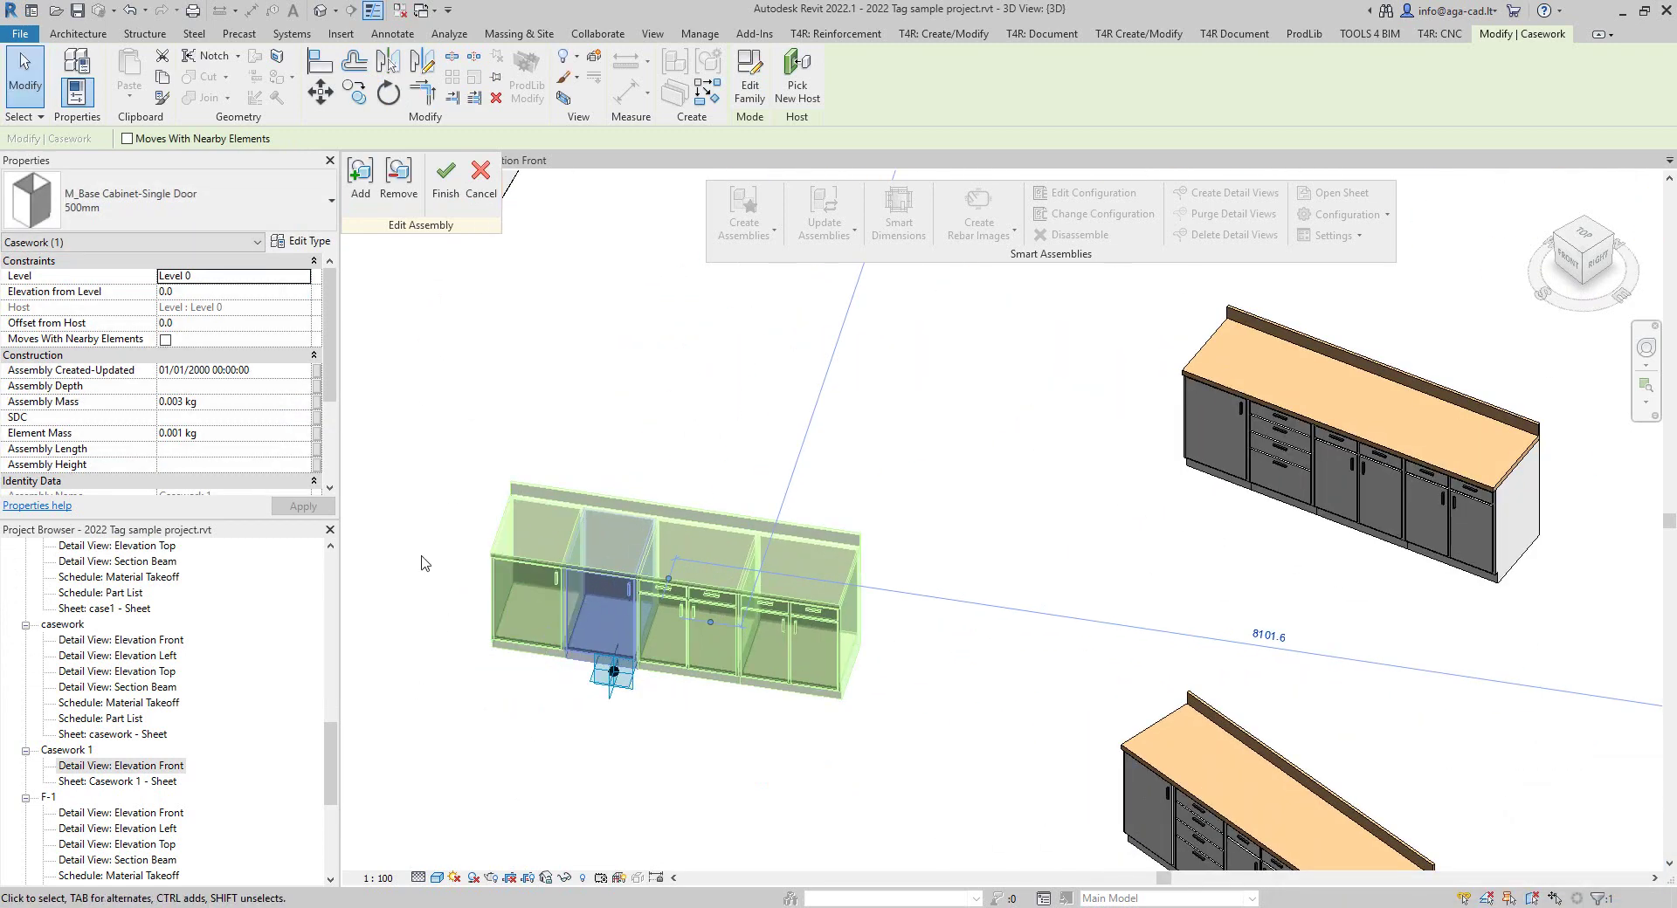
scroll(428, 557, down, 3)
click(446, 179)
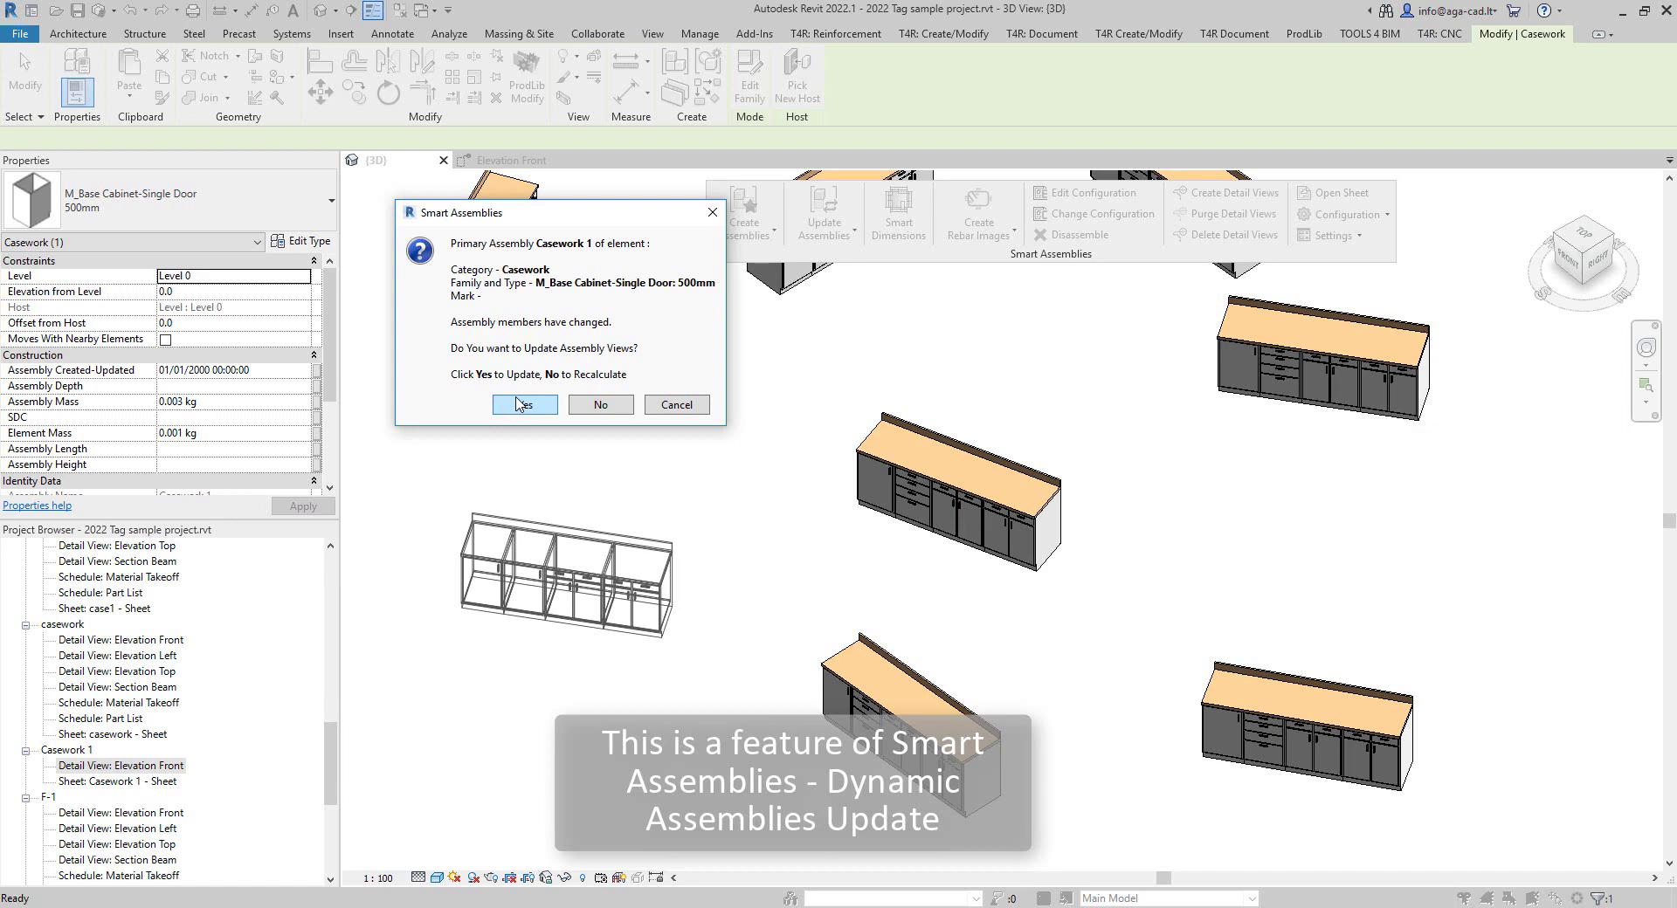
Confirm updating the assembly views and accept the new Casework 3 assembly type.
click(521, 405)
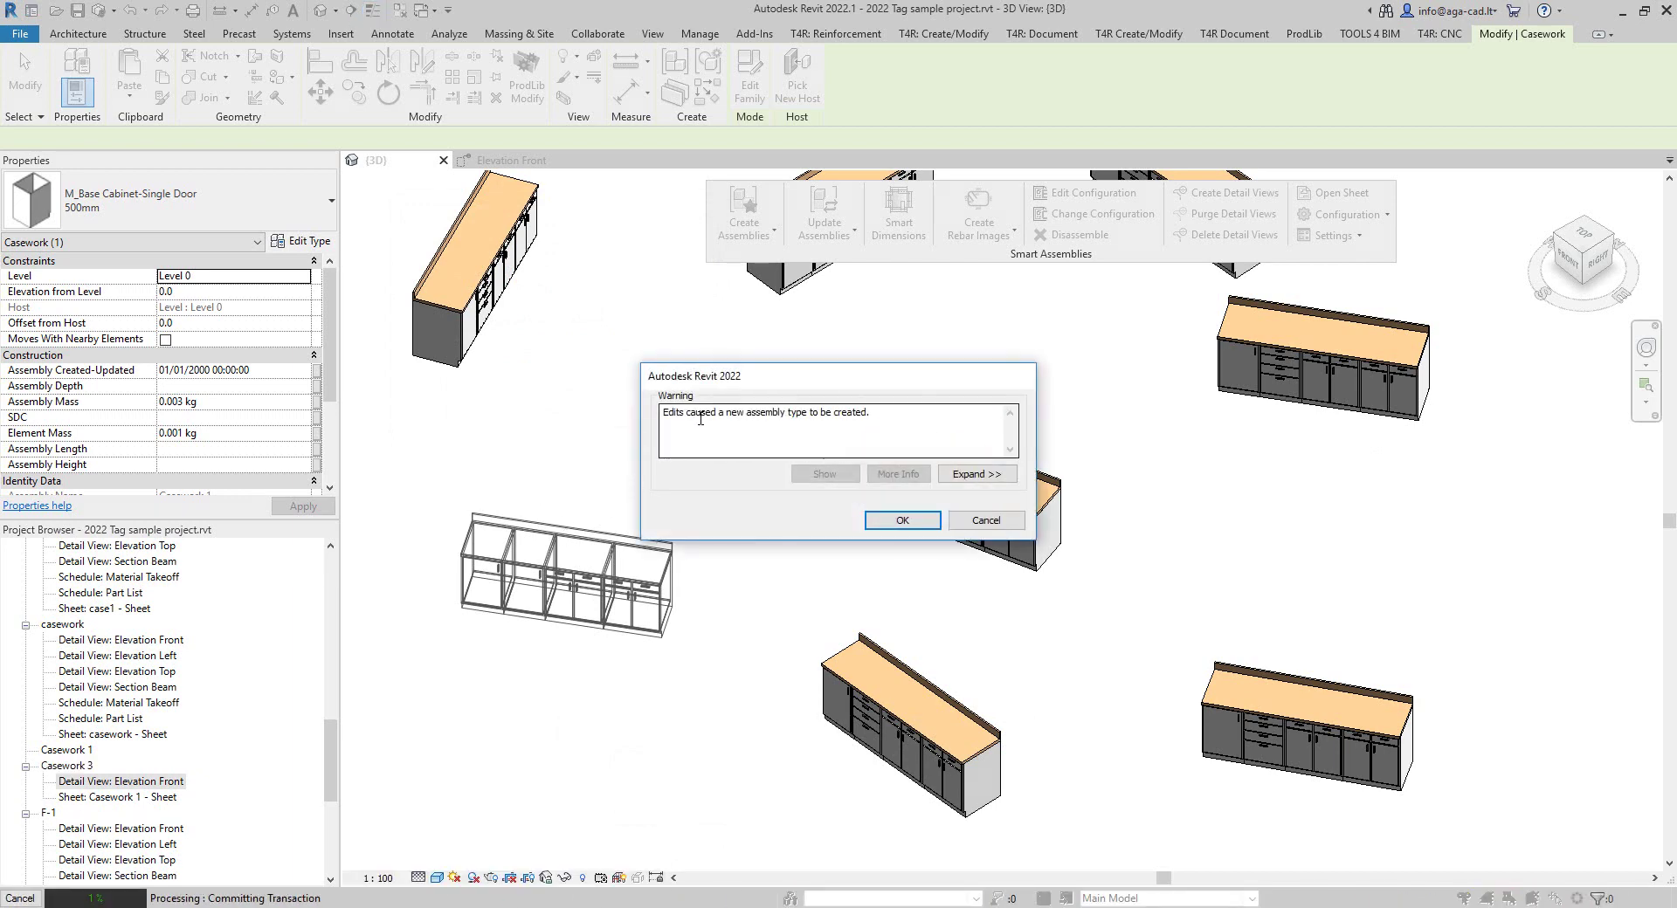
drag(871, 413, 660, 420)
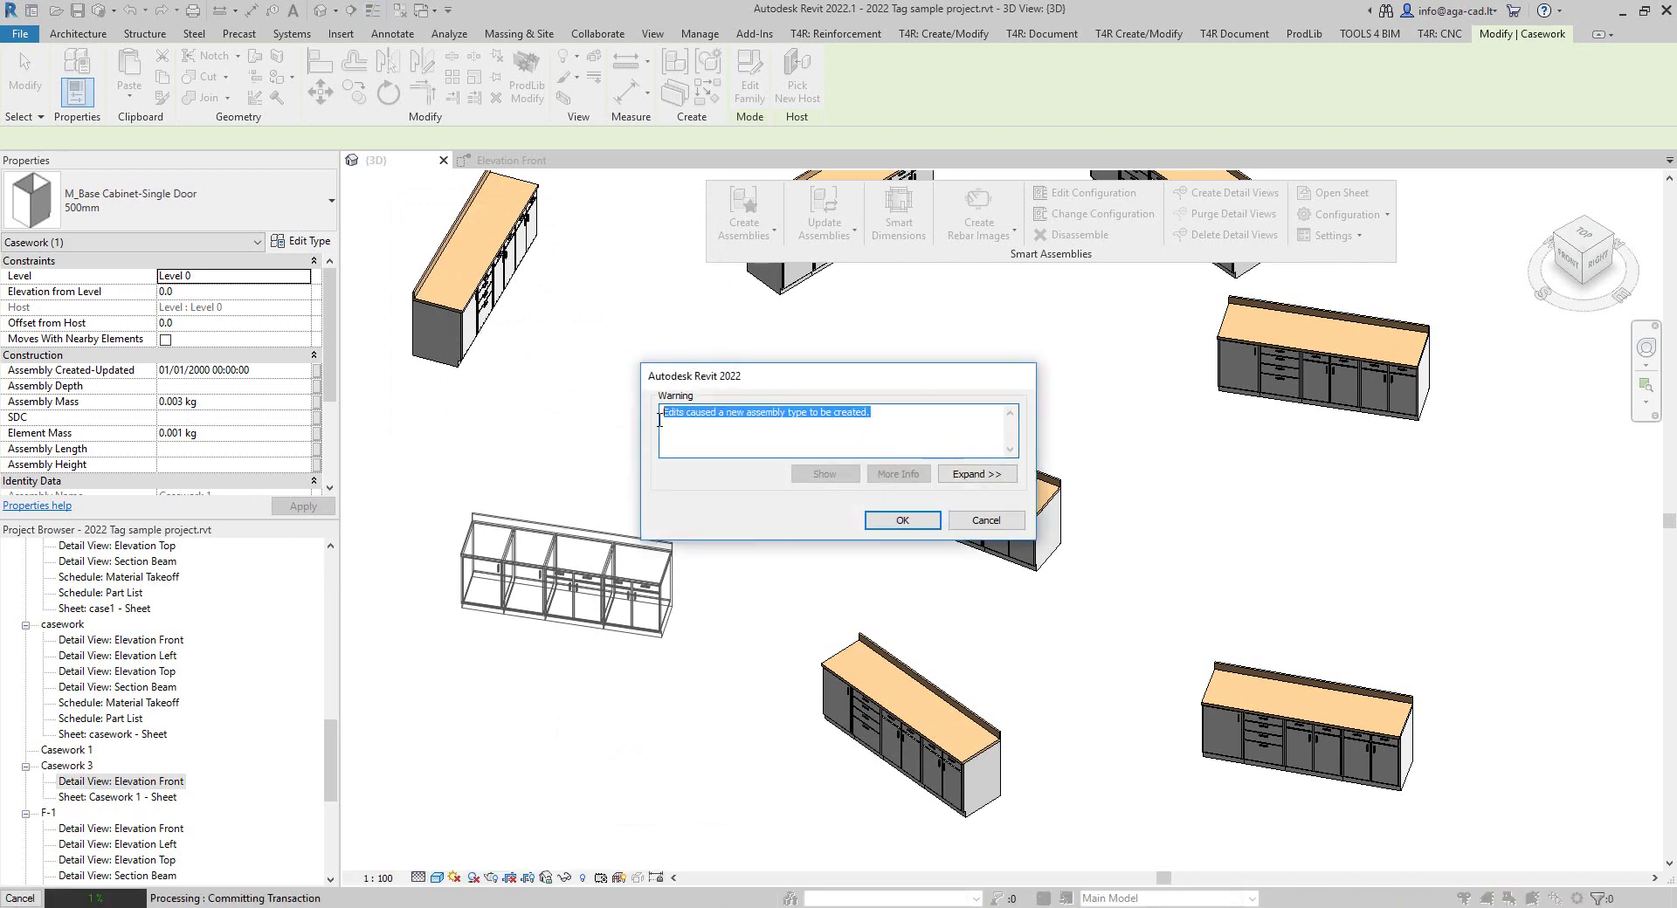
click(900, 521)
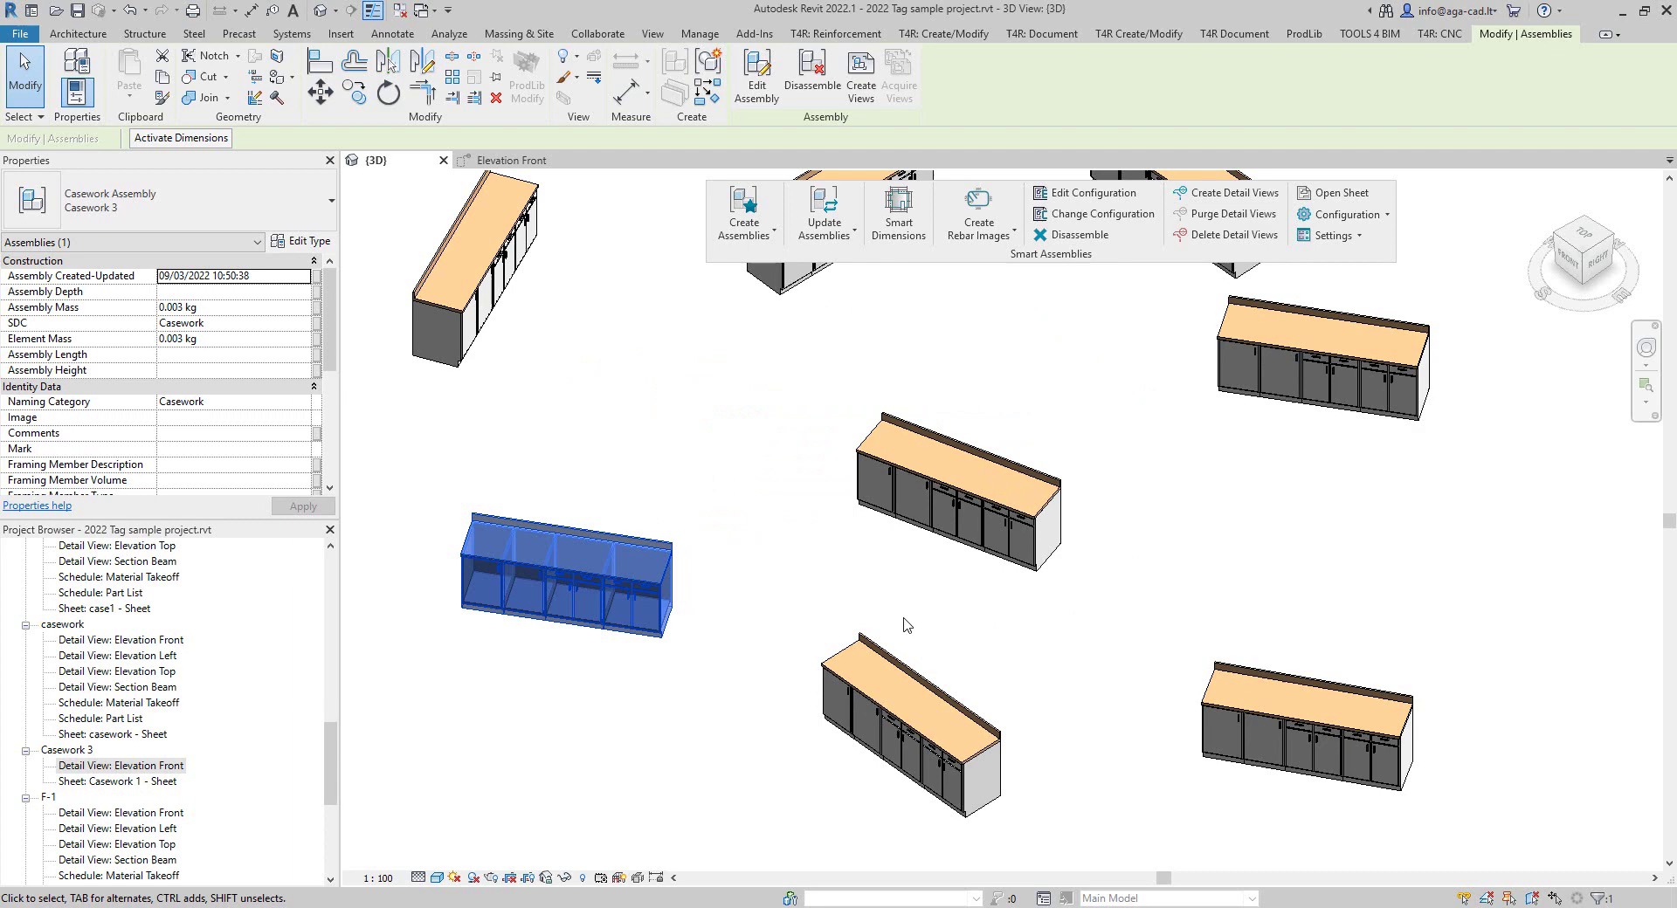
click(773, 608)
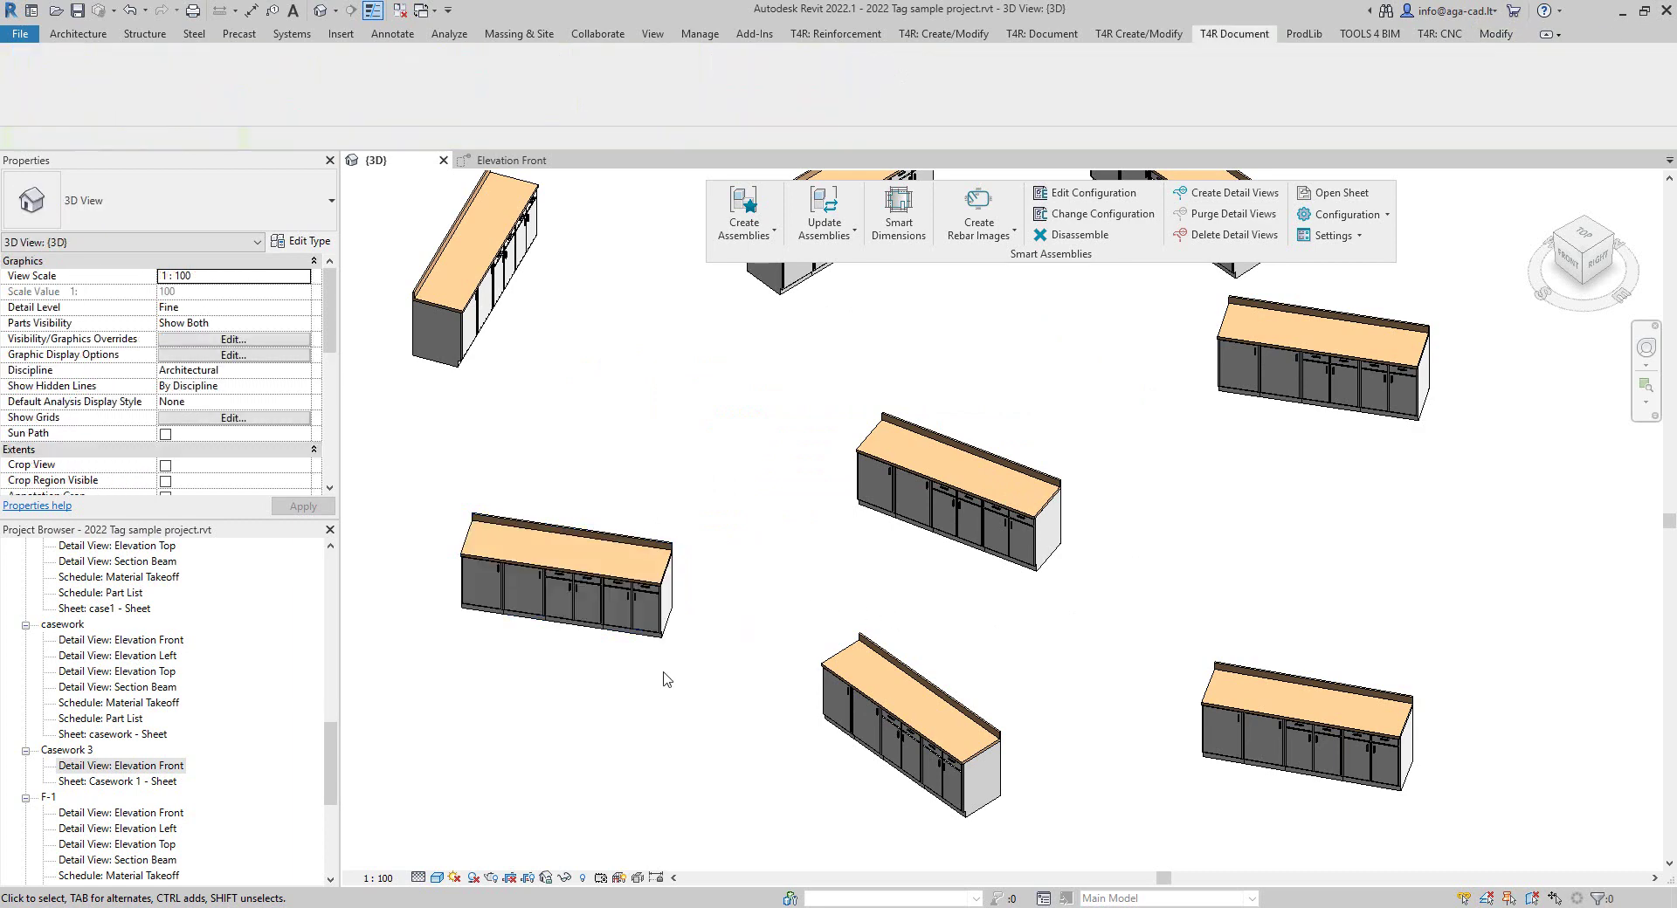
click(588, 622)
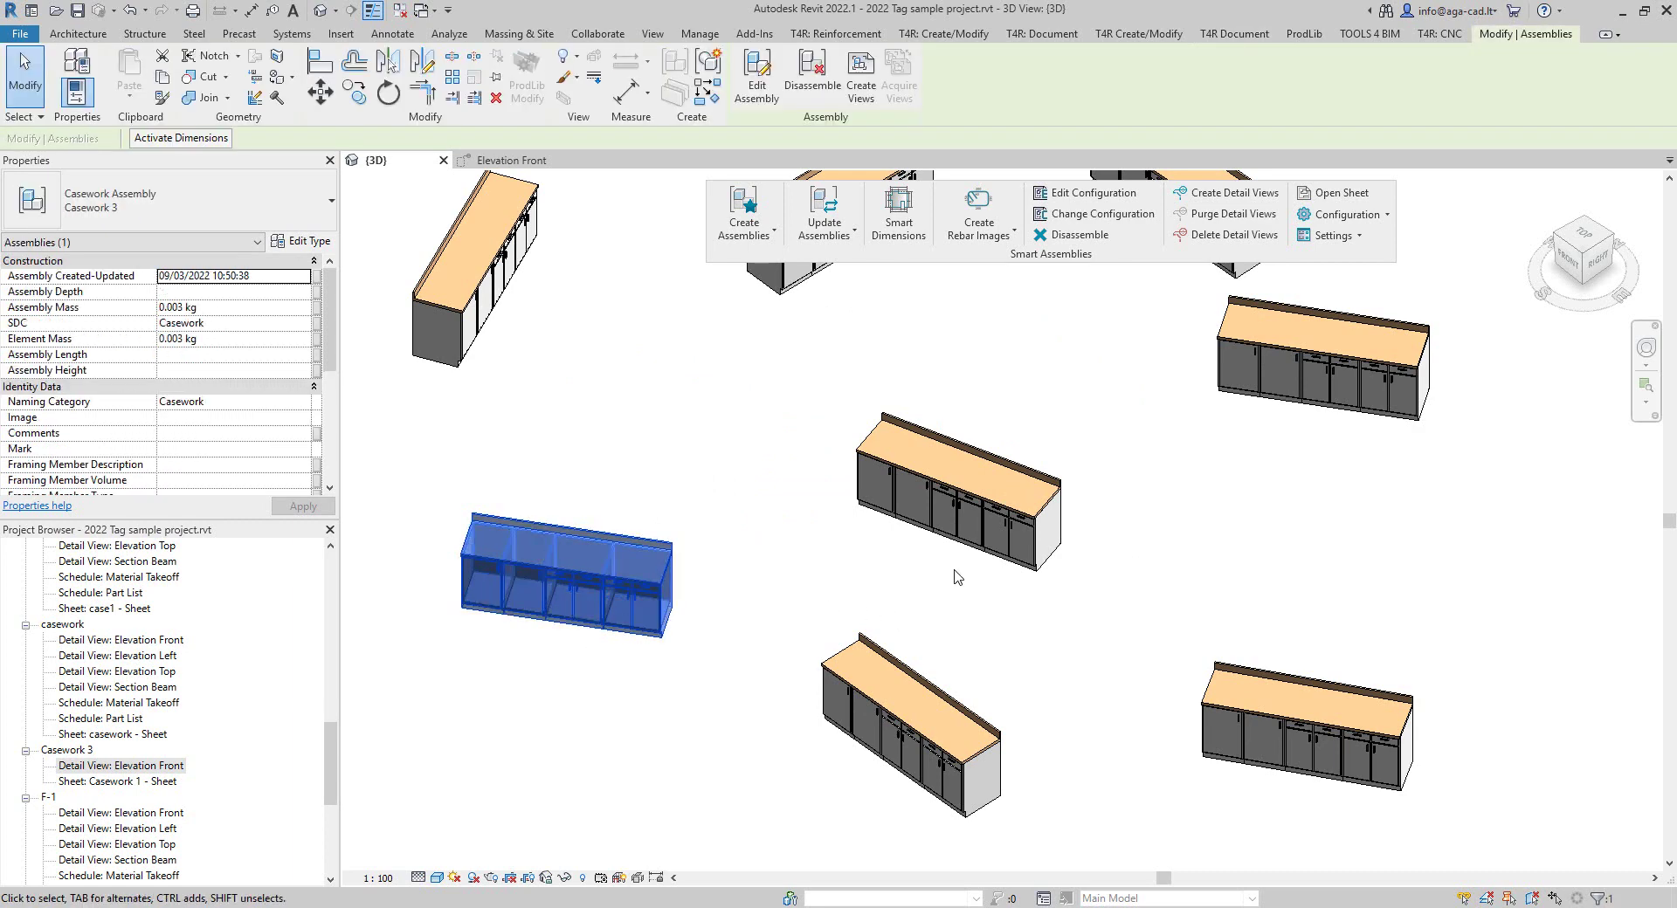
click(1280, 403)
right_click(1125, 559)
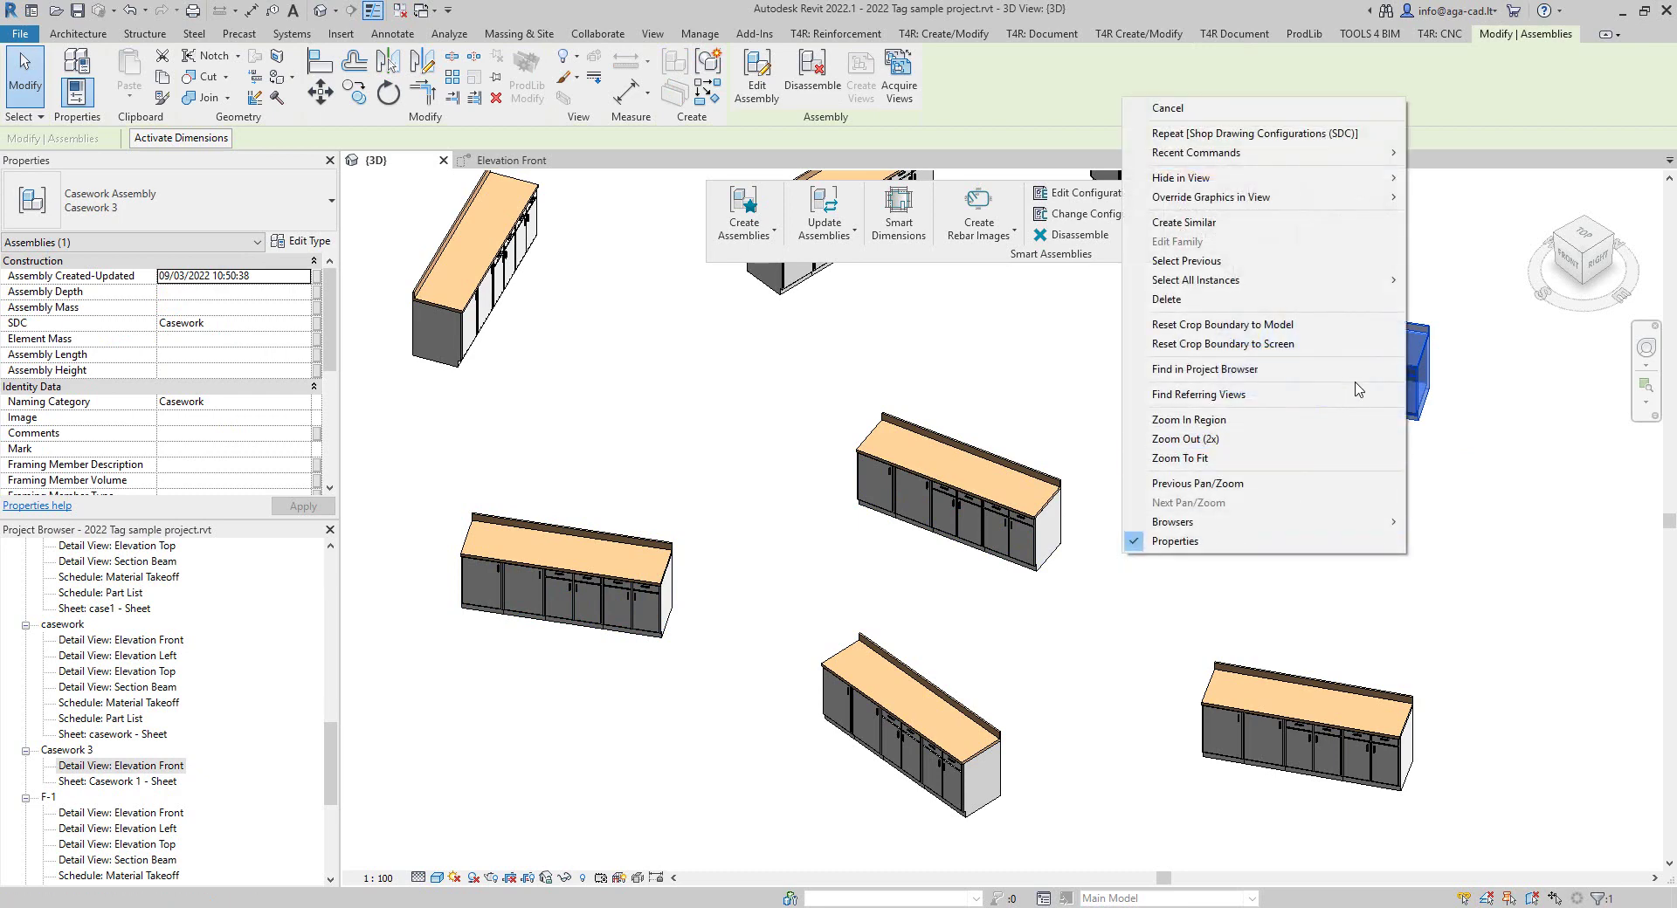
click(1421, 297)
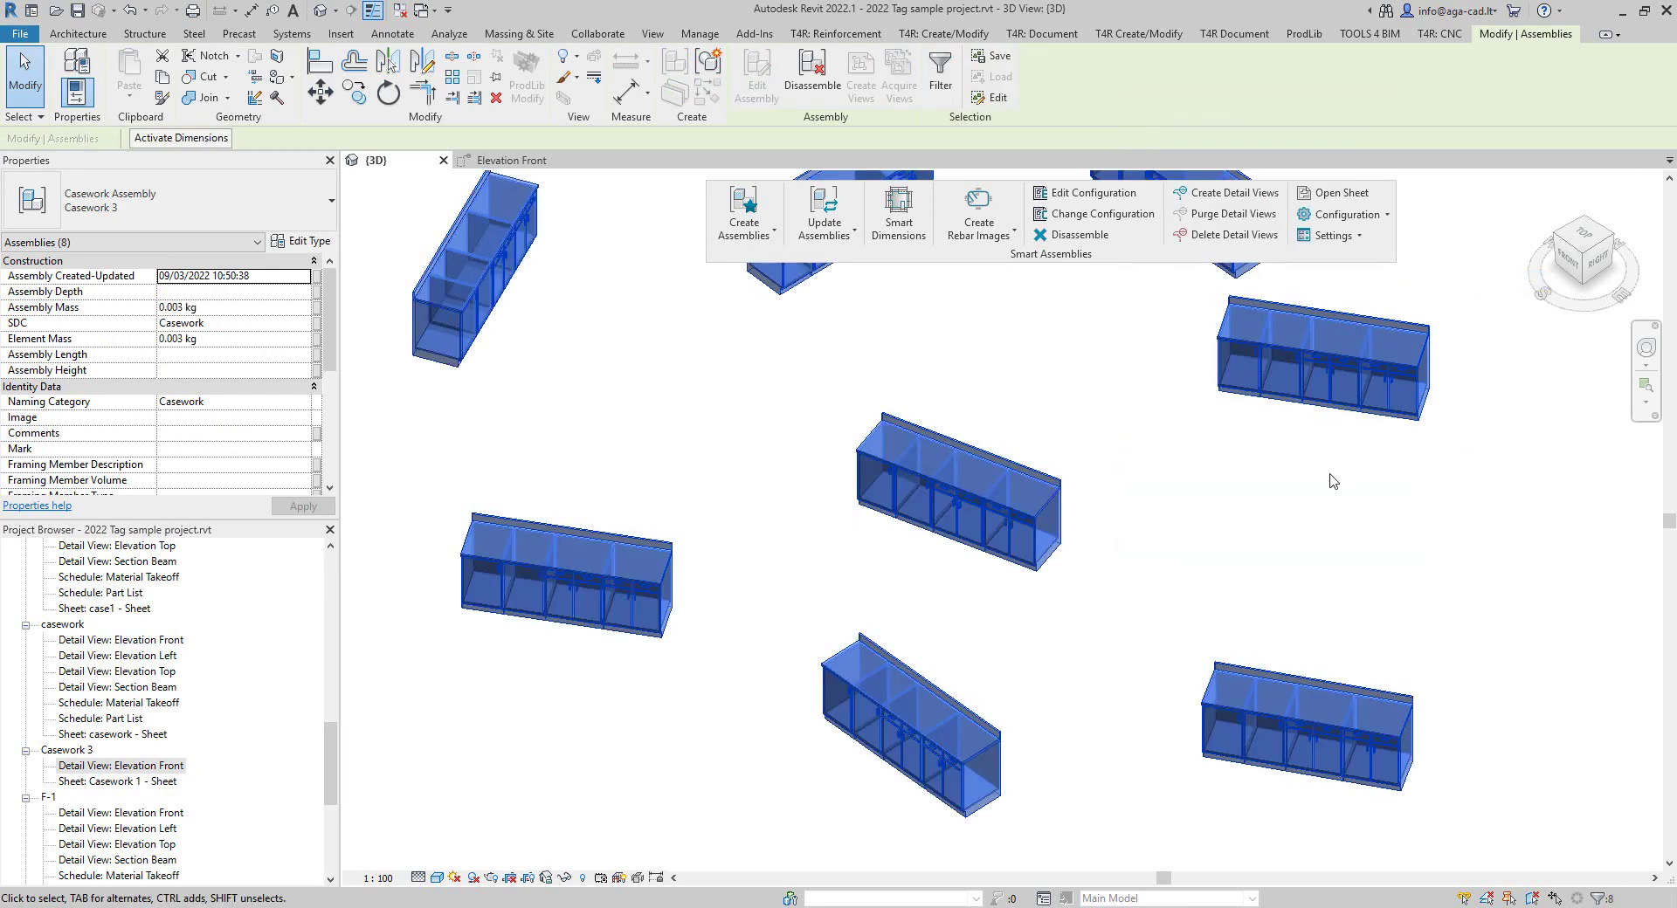
key(ctrl+Tab)
key(Escape)
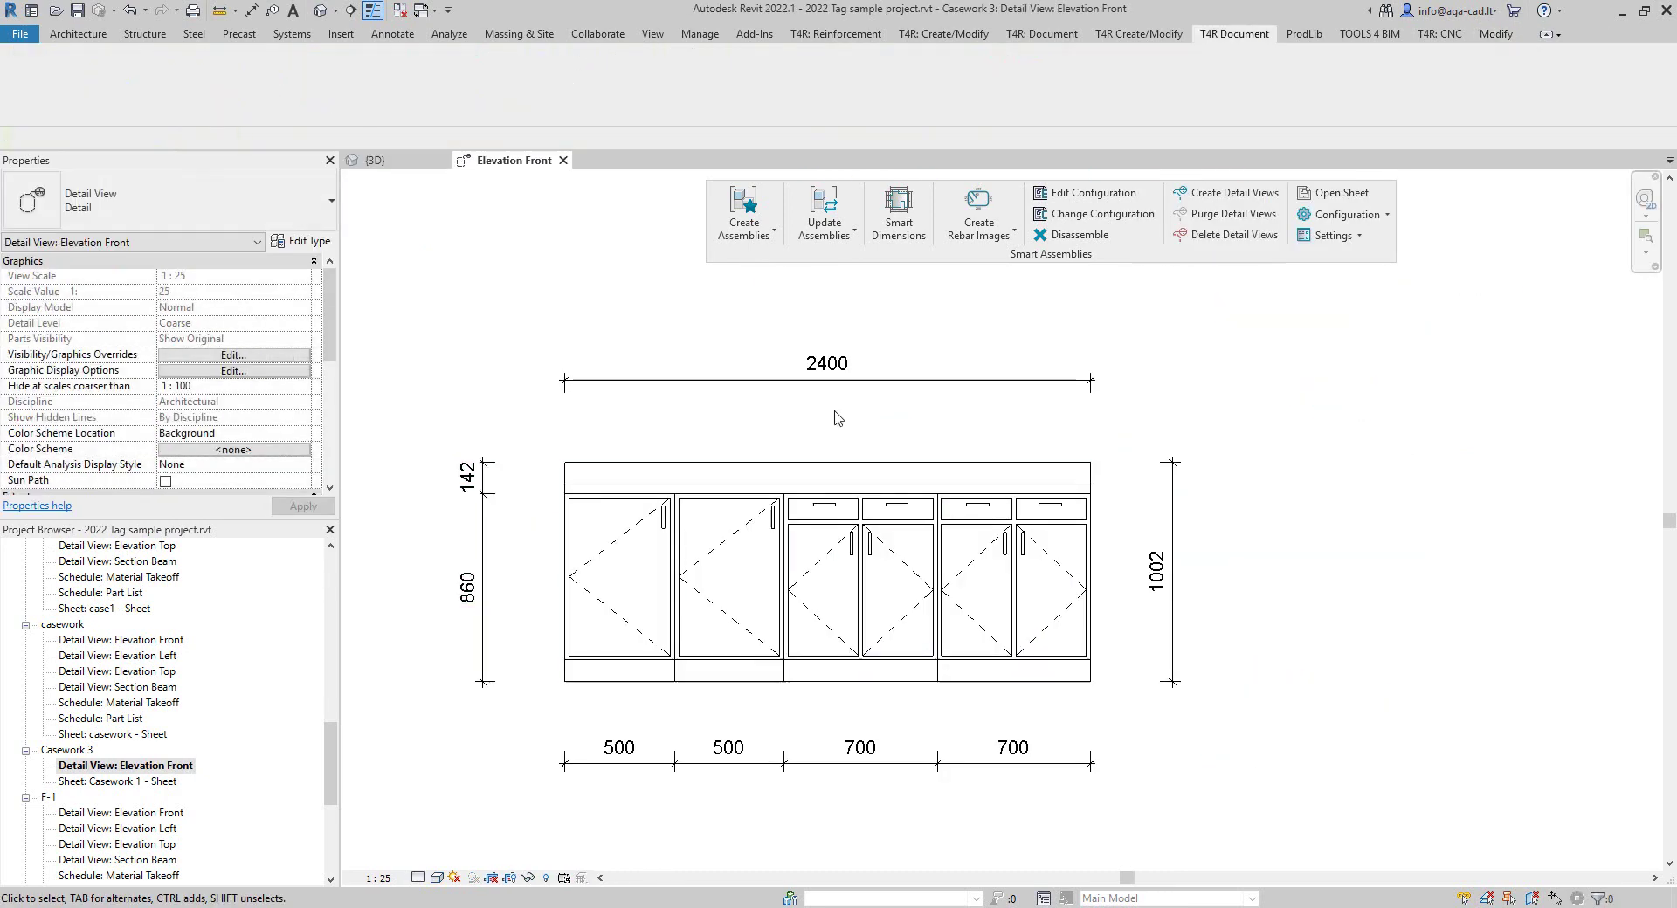
click(704, 765)
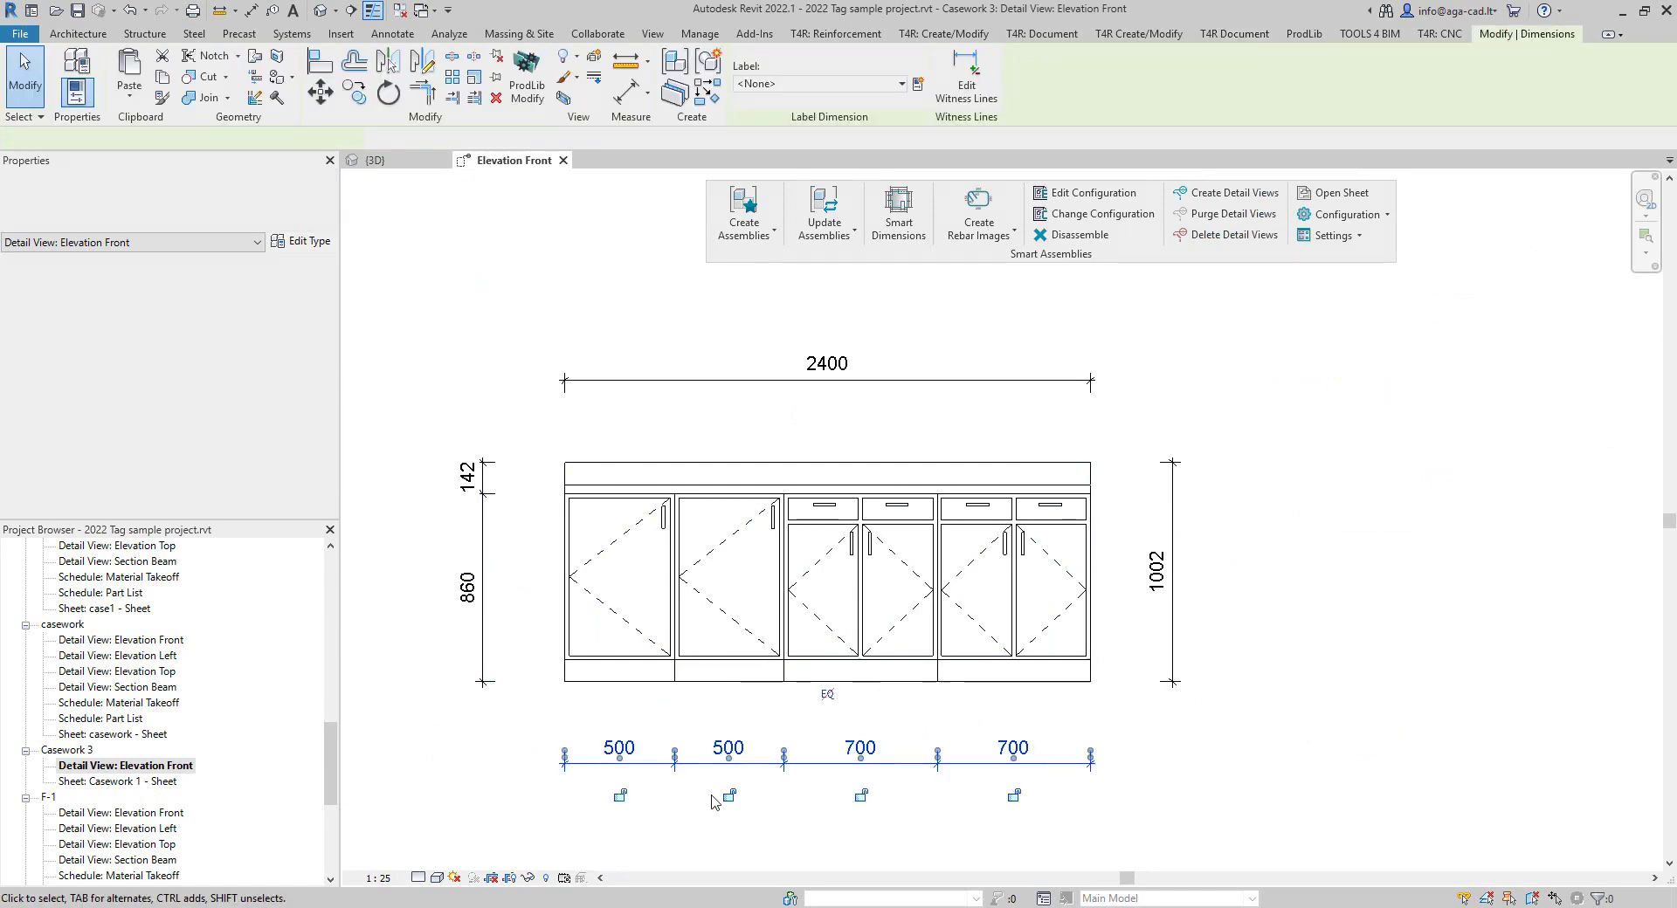
key(Escape)
key(ctrl+Tab)
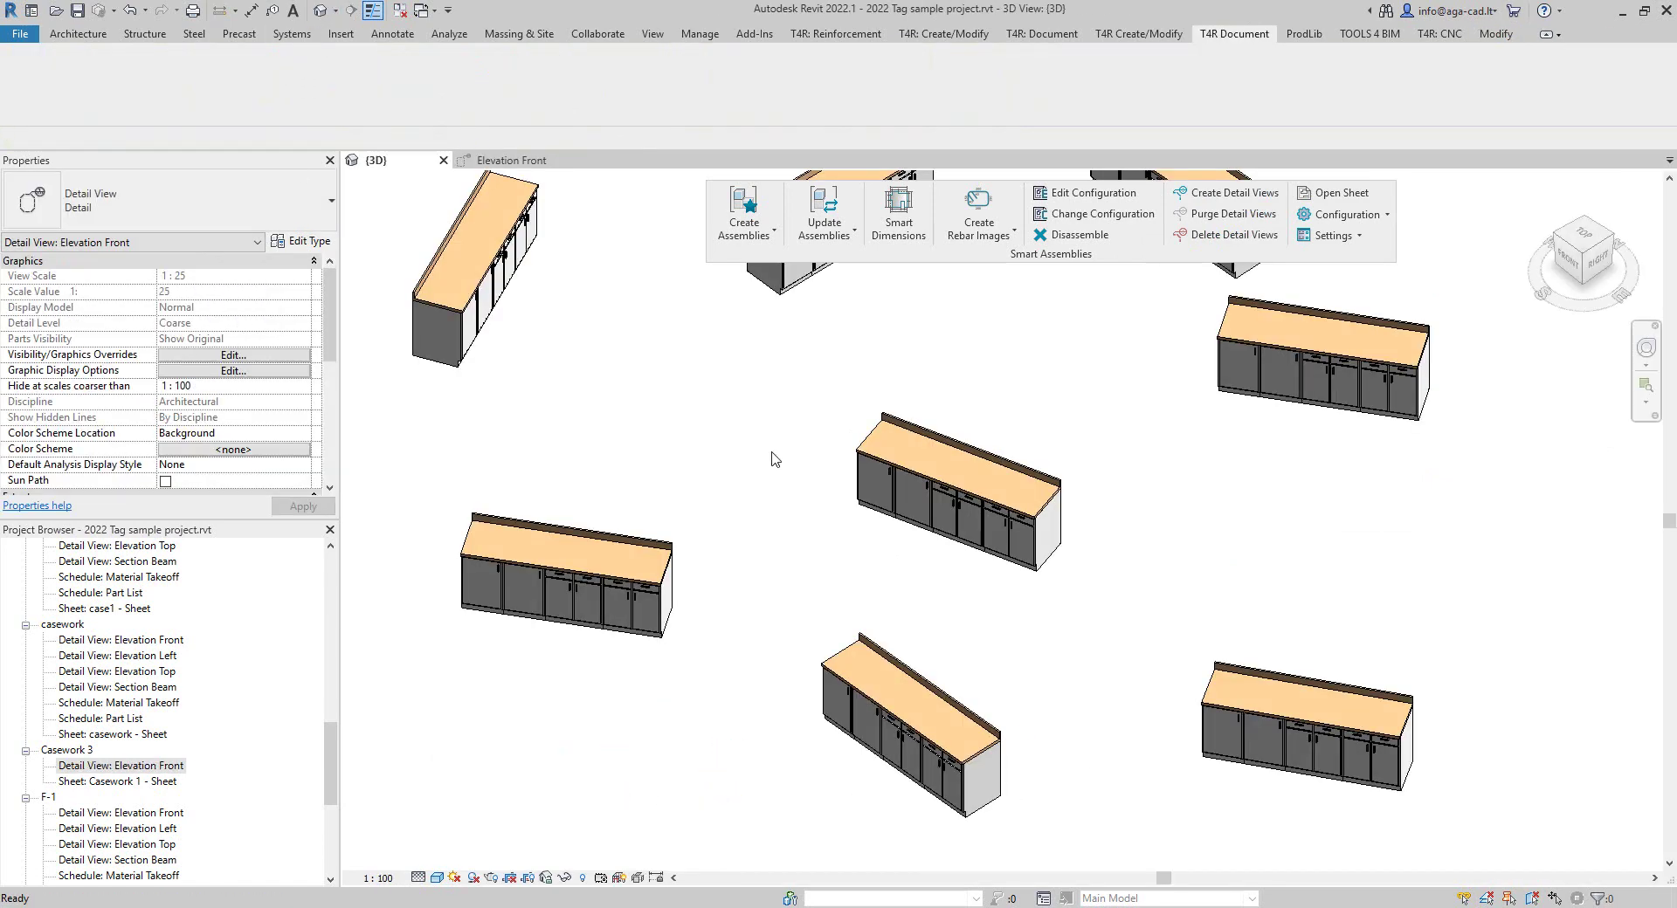
shift+middle_drag(904, 463, 825, 518)
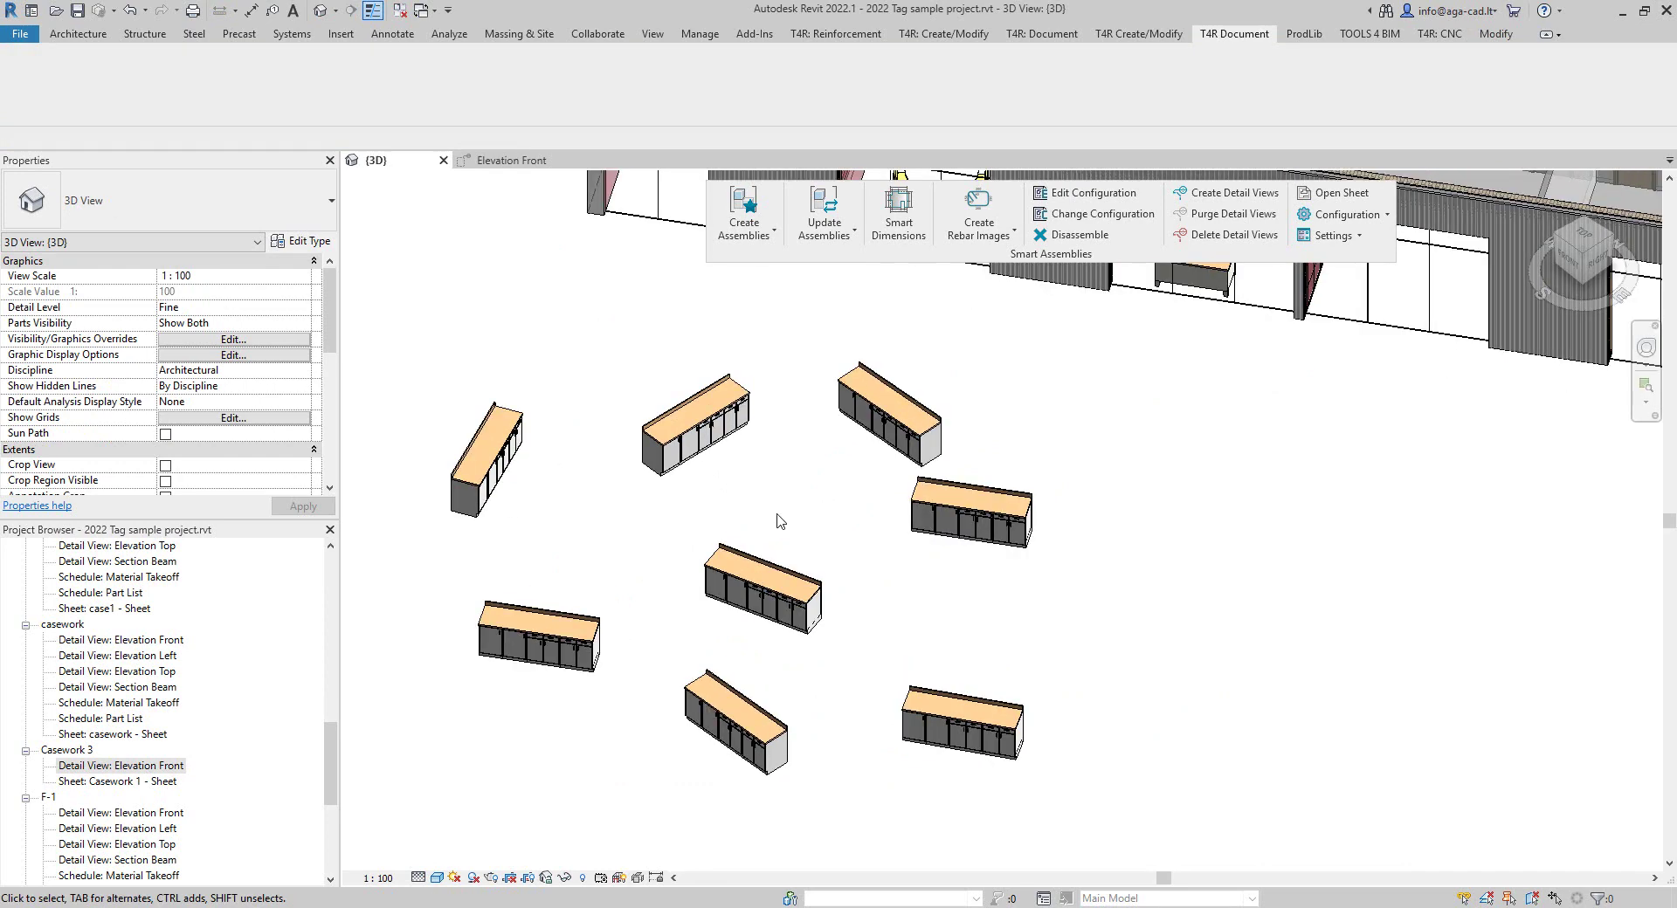
scroll(637, 560, up, 2)
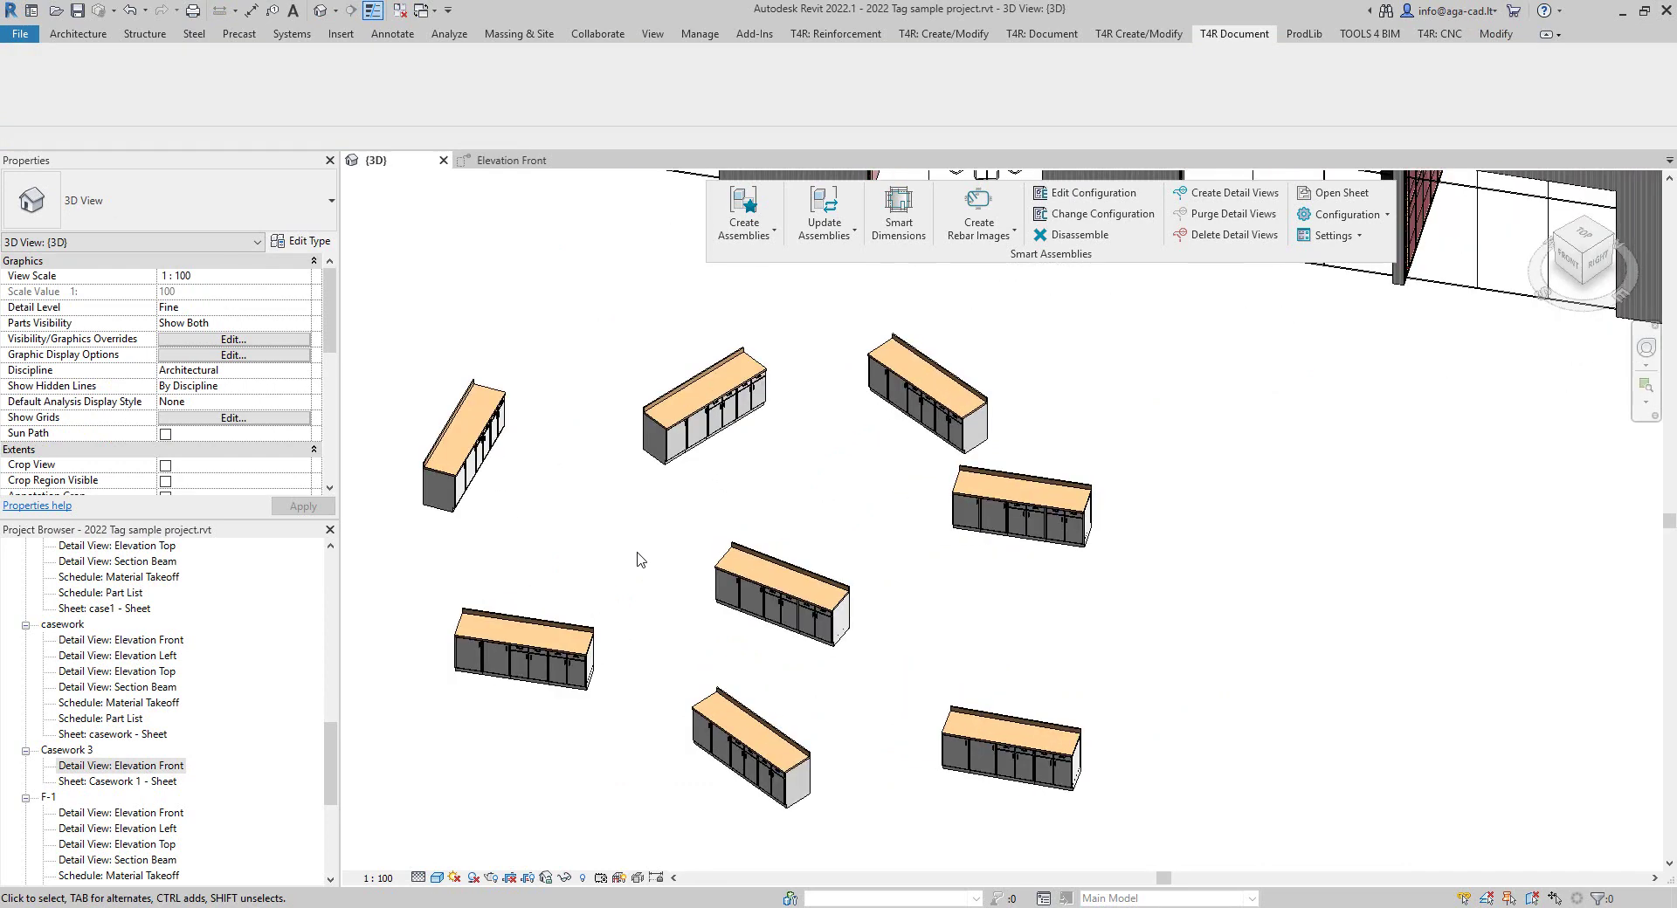